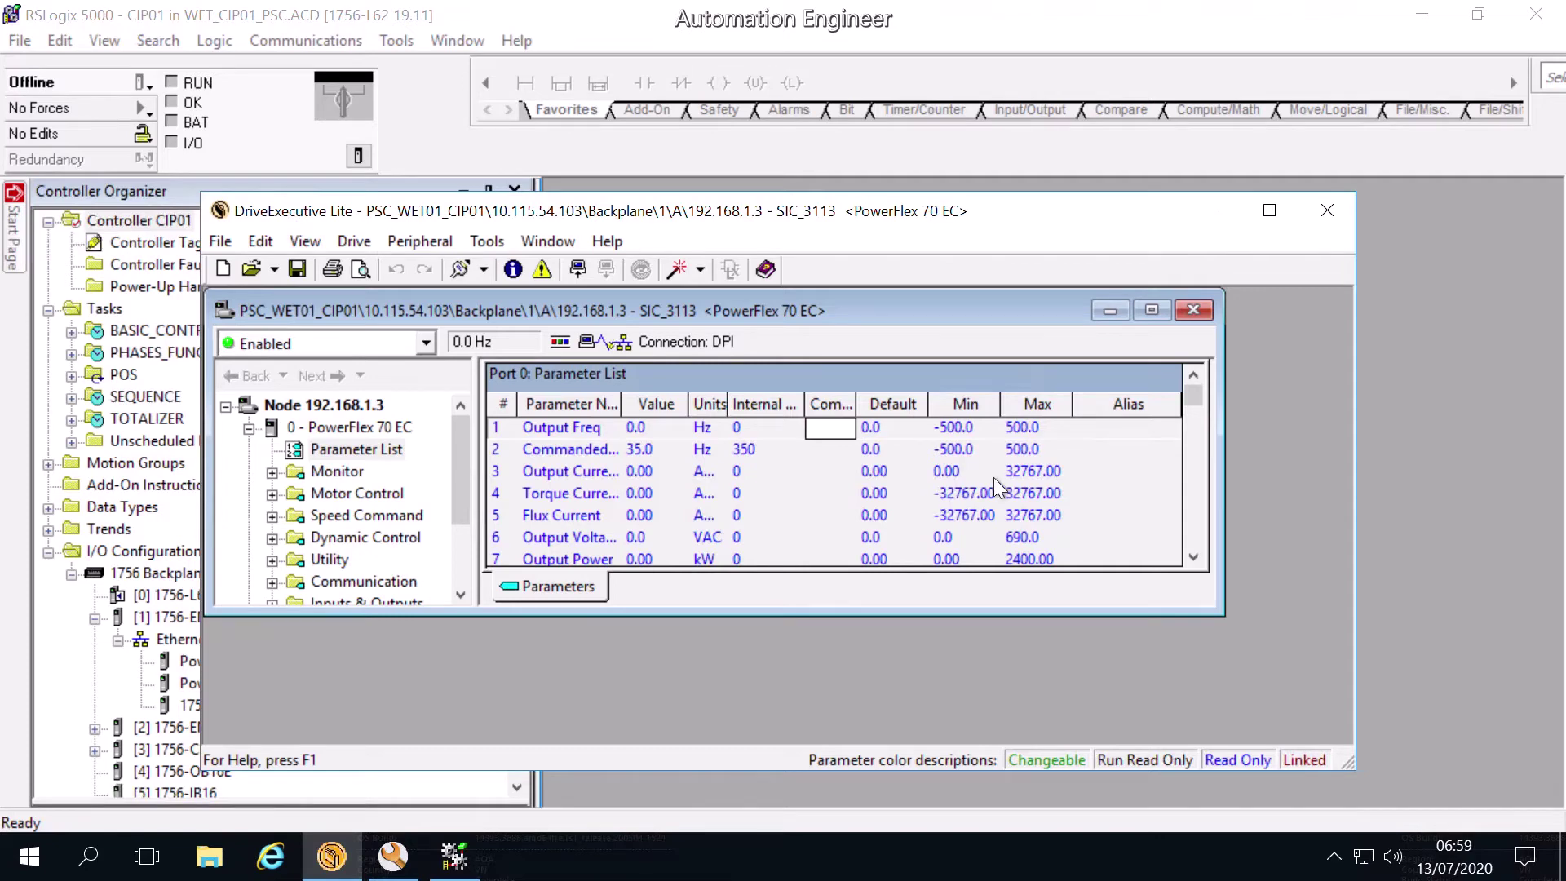
Maximize the application and drive windows, and review the ports of Node 192.168.1.3 and the PowerFlex 70 EC parameter files.
{"action": "left_click", "coordinate": [1269, 211]}
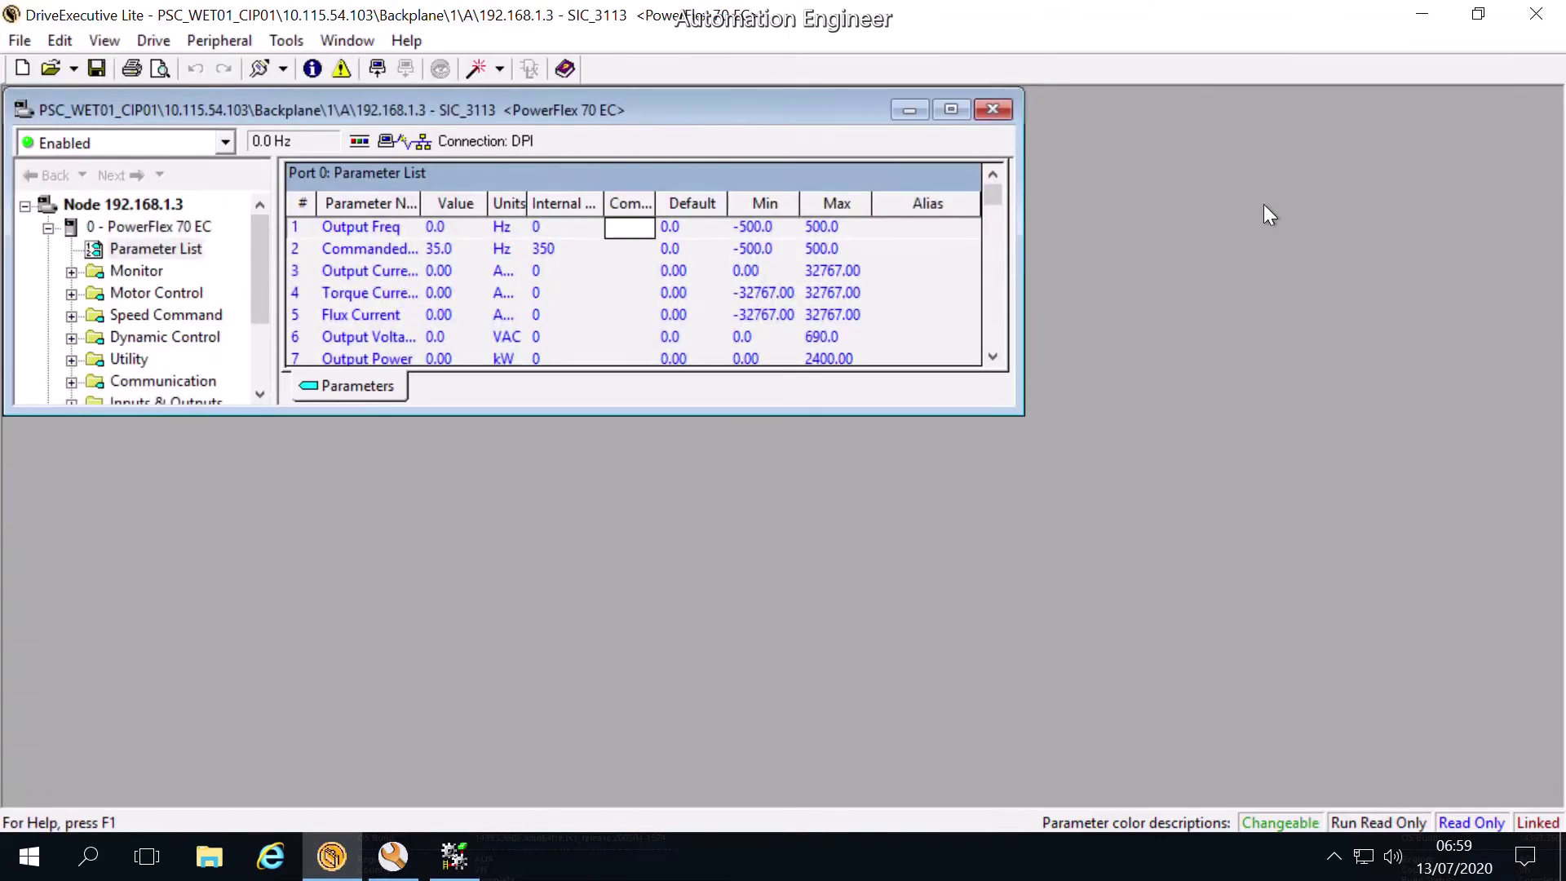
{"action": "left_click", "coordinate": [951, 110]}
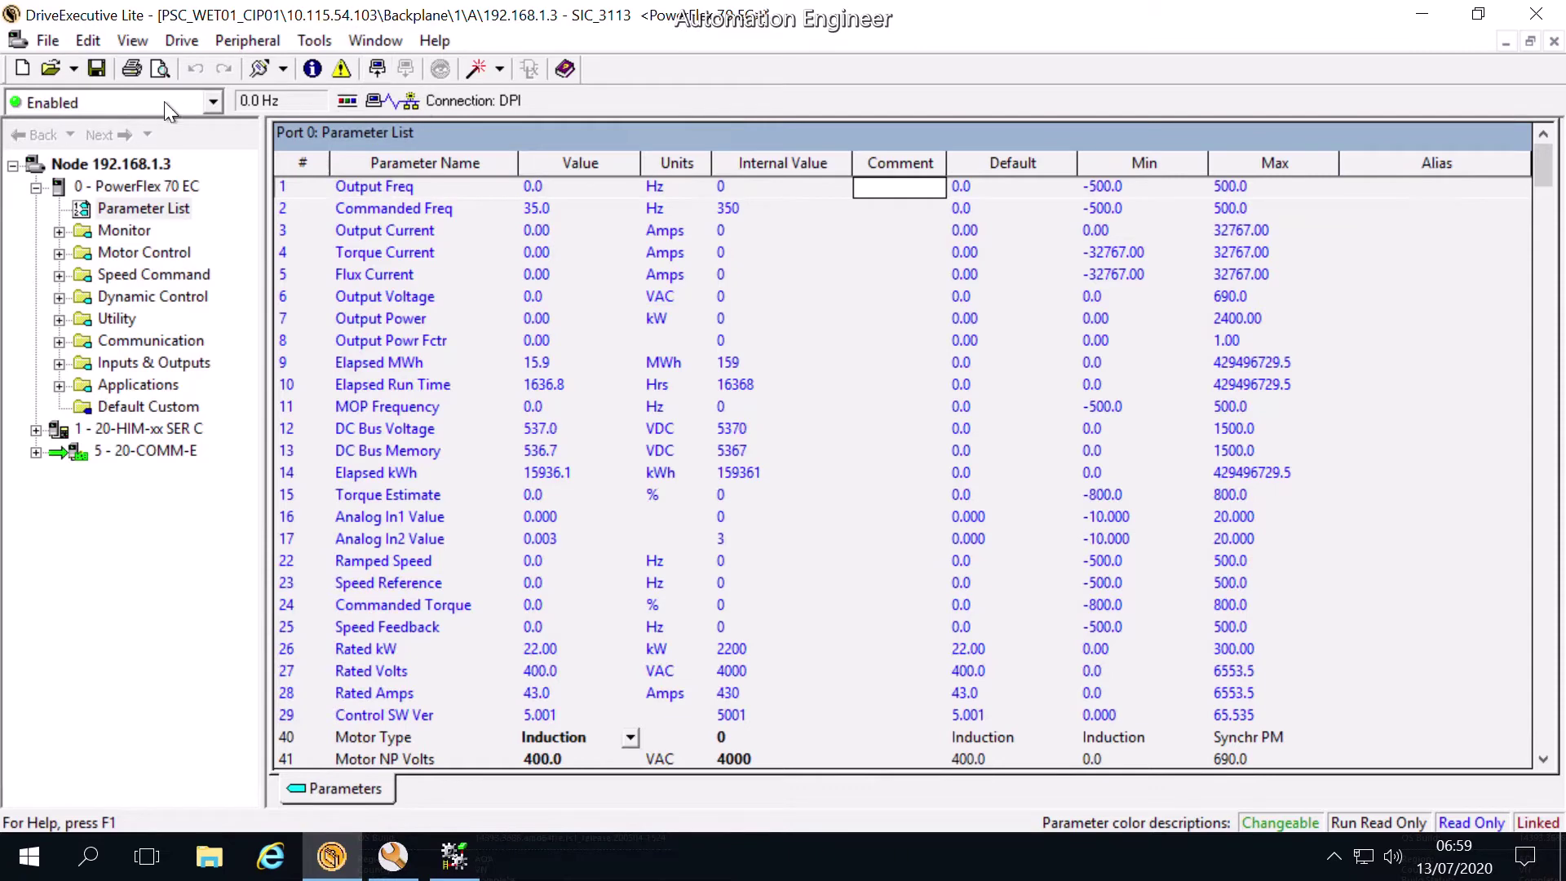
{"action": "left_click", "coordinate": [120, 163]}
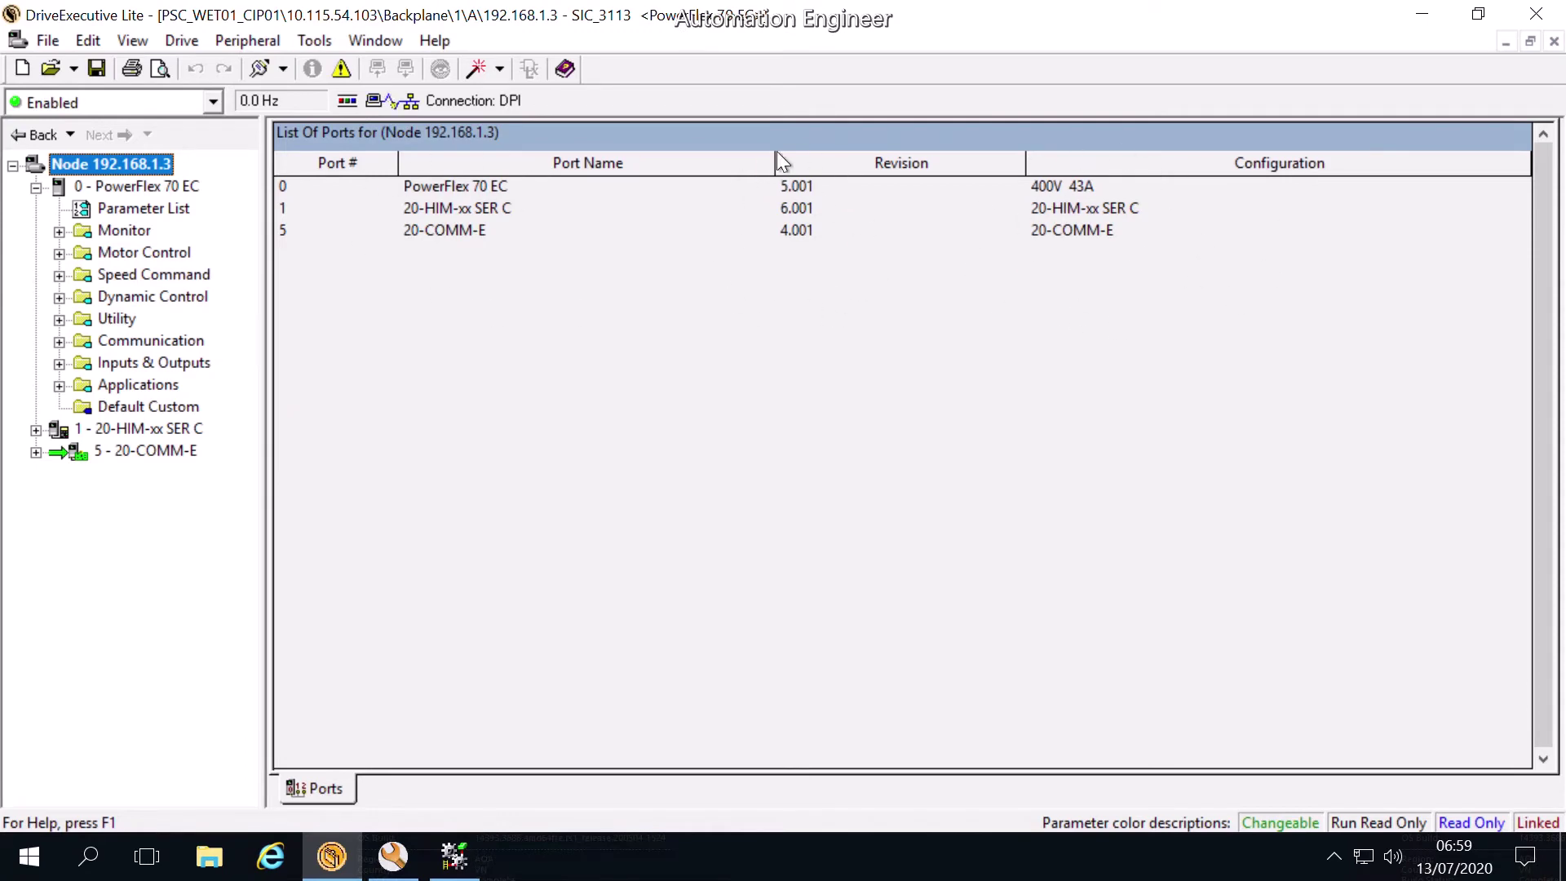
{"action": "left_click", "coordinate": [112, 187]}
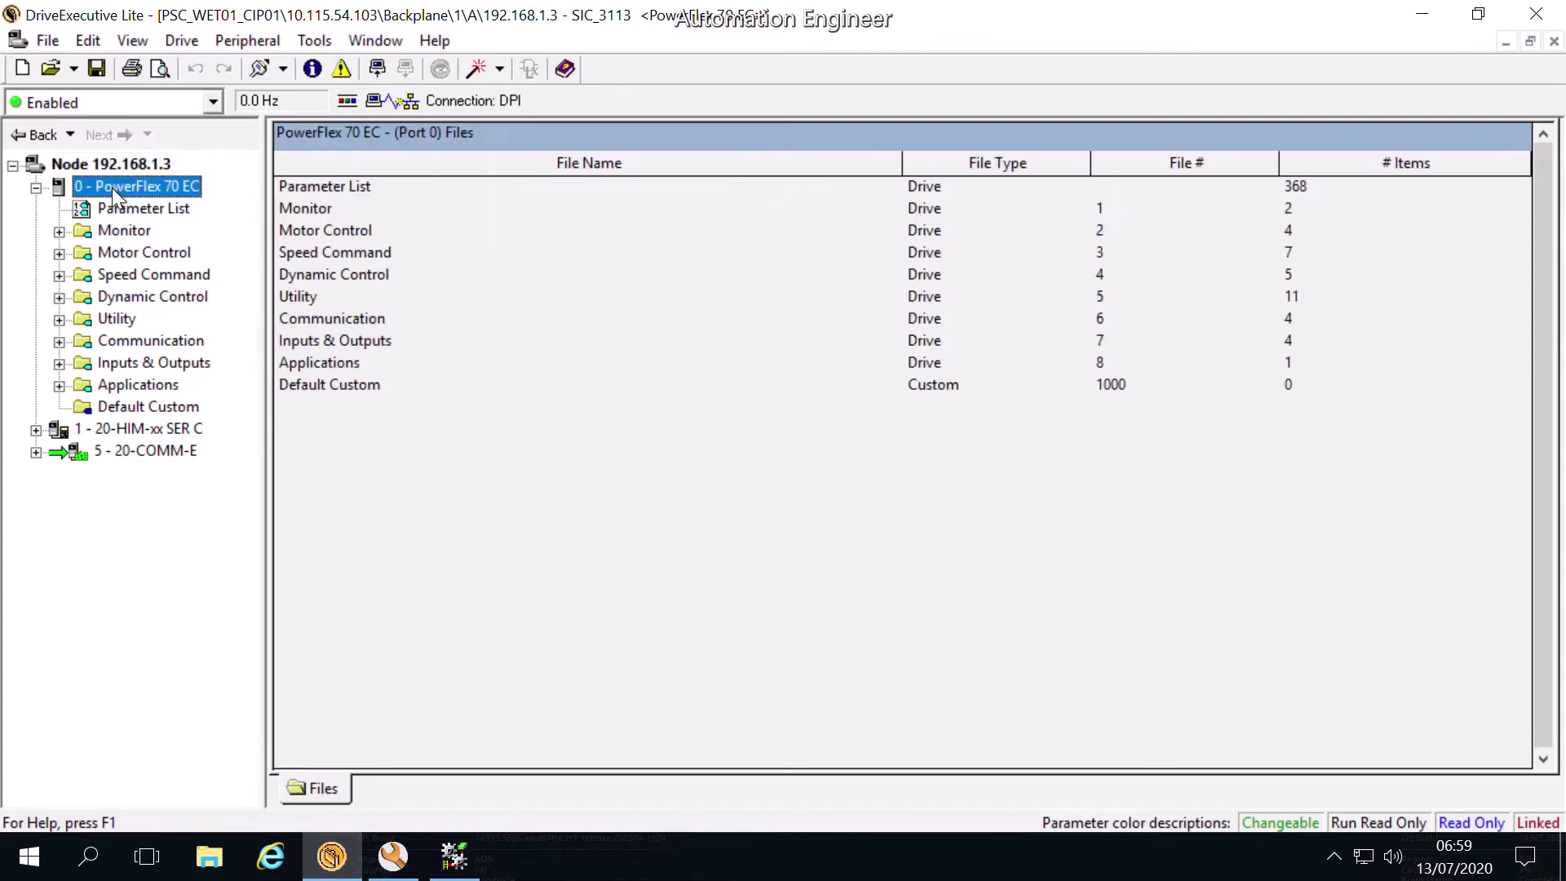
{"action": "left_click", "coordinate": [1304, 190]}
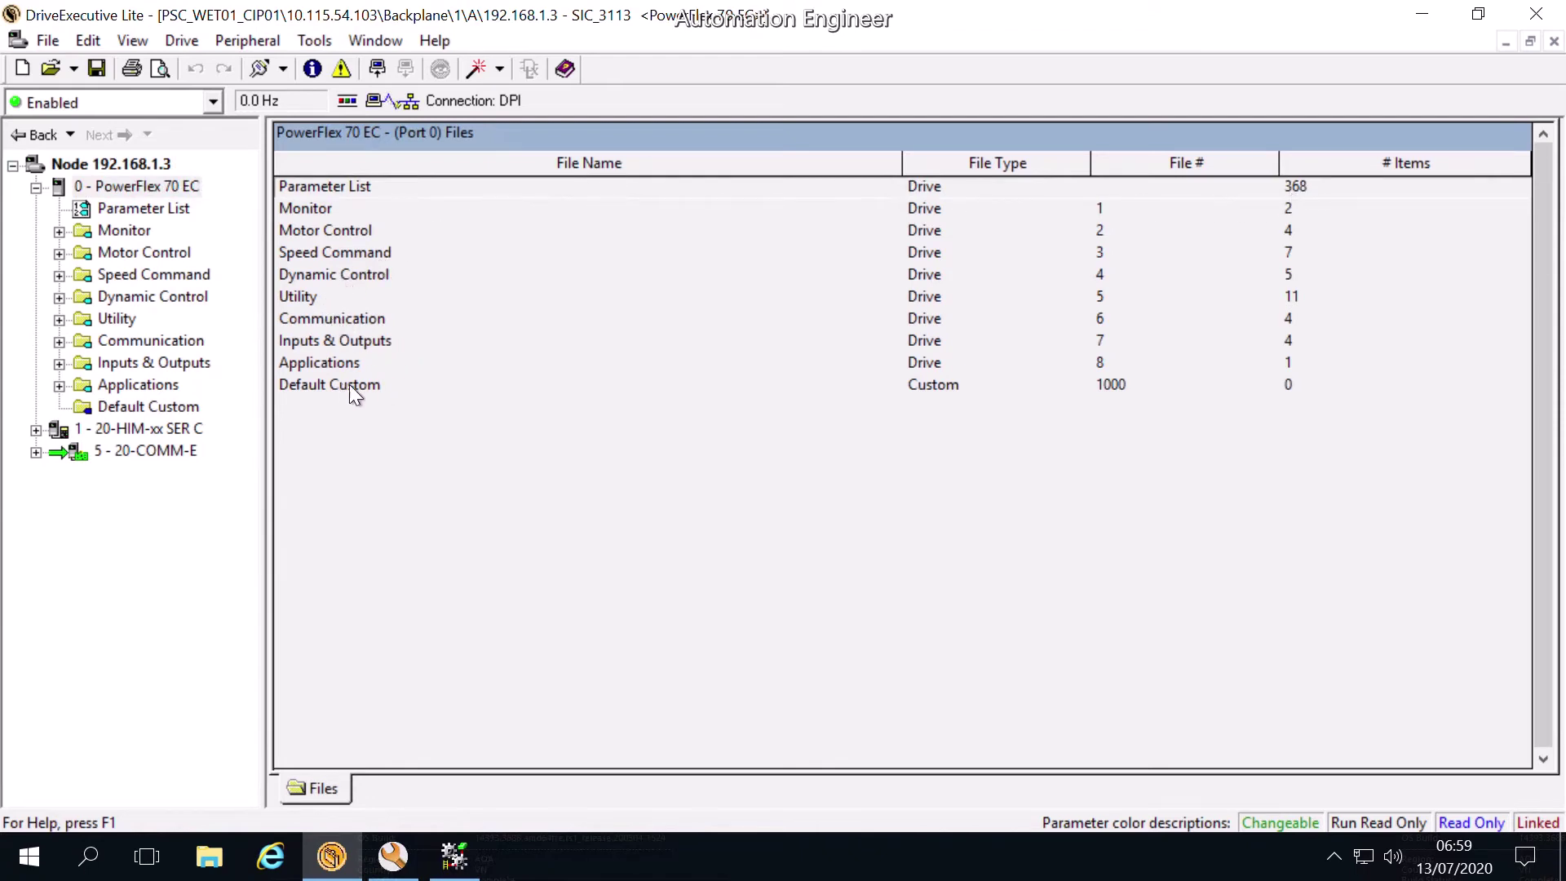
Open the PowerFlex 70 EC parameter list and examine the monitoring, motor, speed reference, PI, ramp, braking, power loss and utility parameters.
{"action": "left_click", "coordinate": [144, 210]}
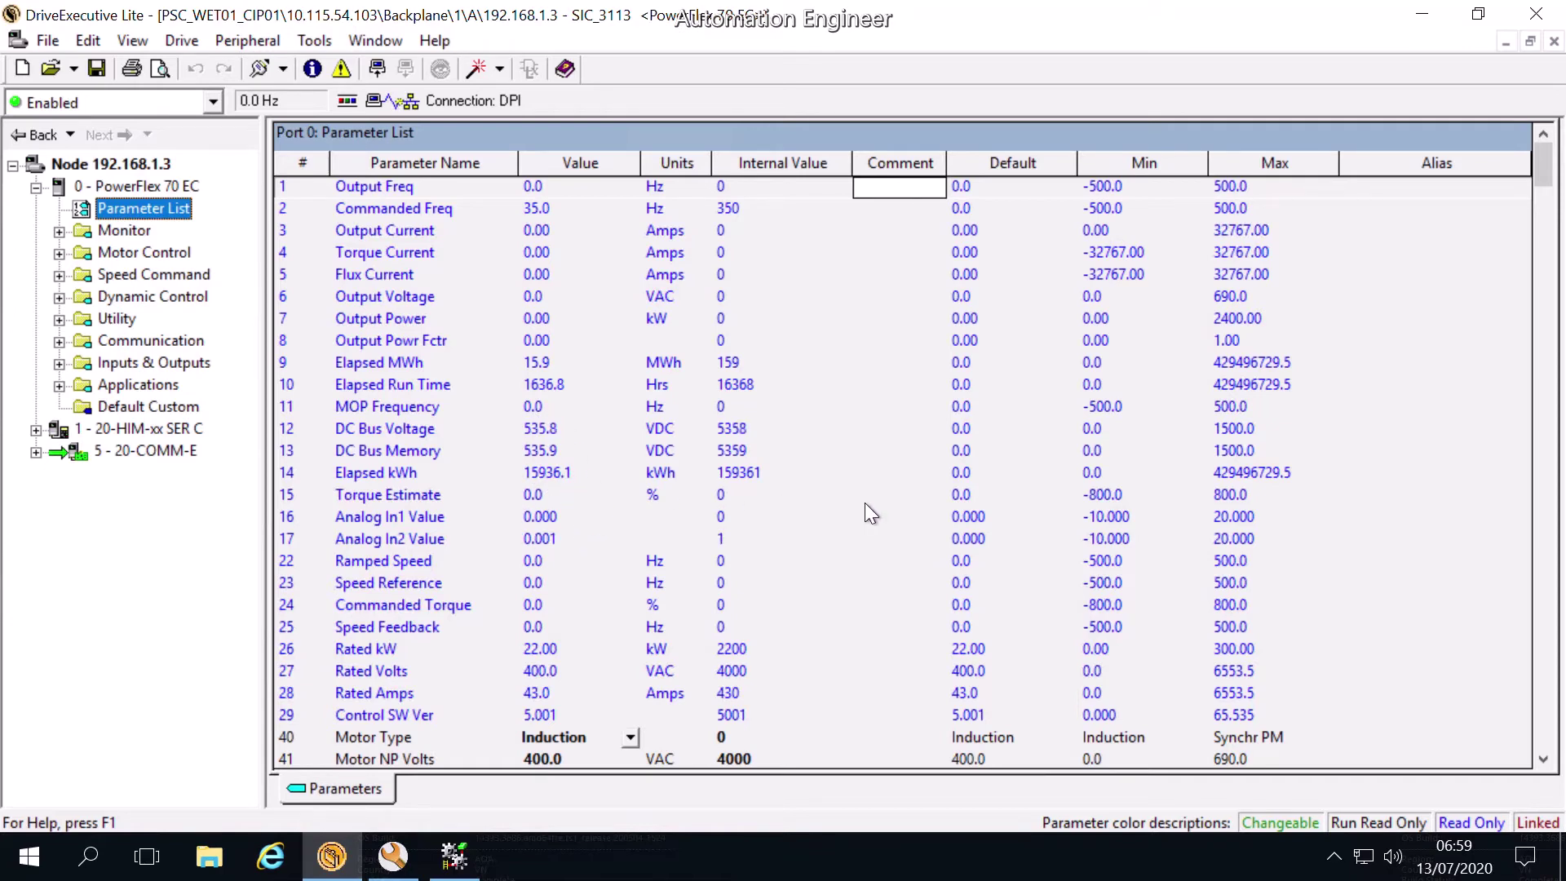
{"action": "scroll", "coordinate": [865, 503], "scroll_direction": "down", "scroll_amount": 1}
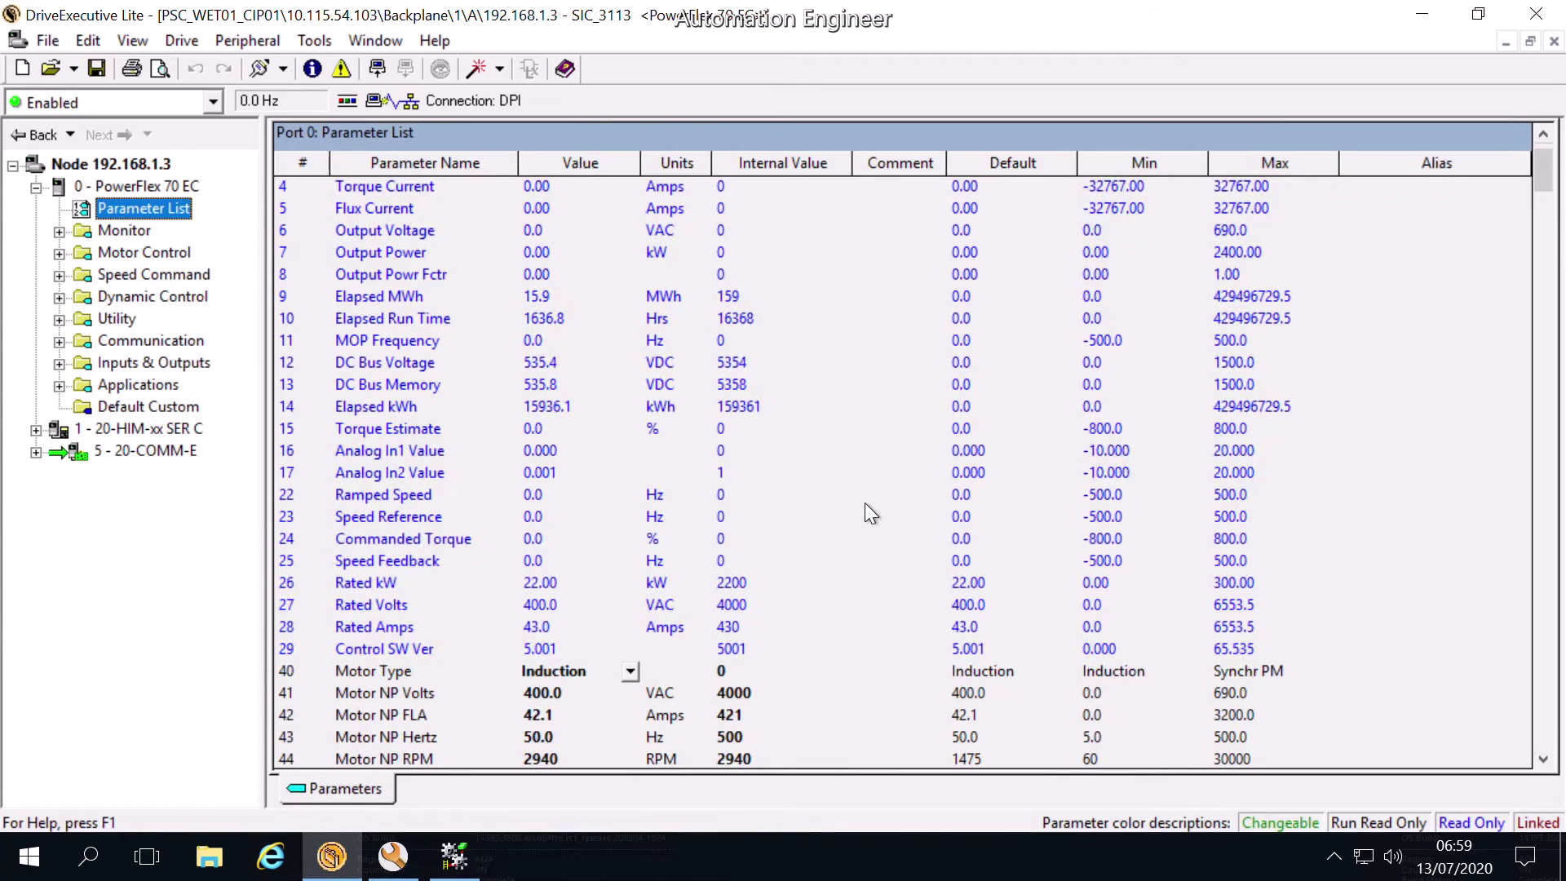
{"action": "scroll", "coordinate": [865, 503], "scroll_direction": "down", "scroll_amount": 1}
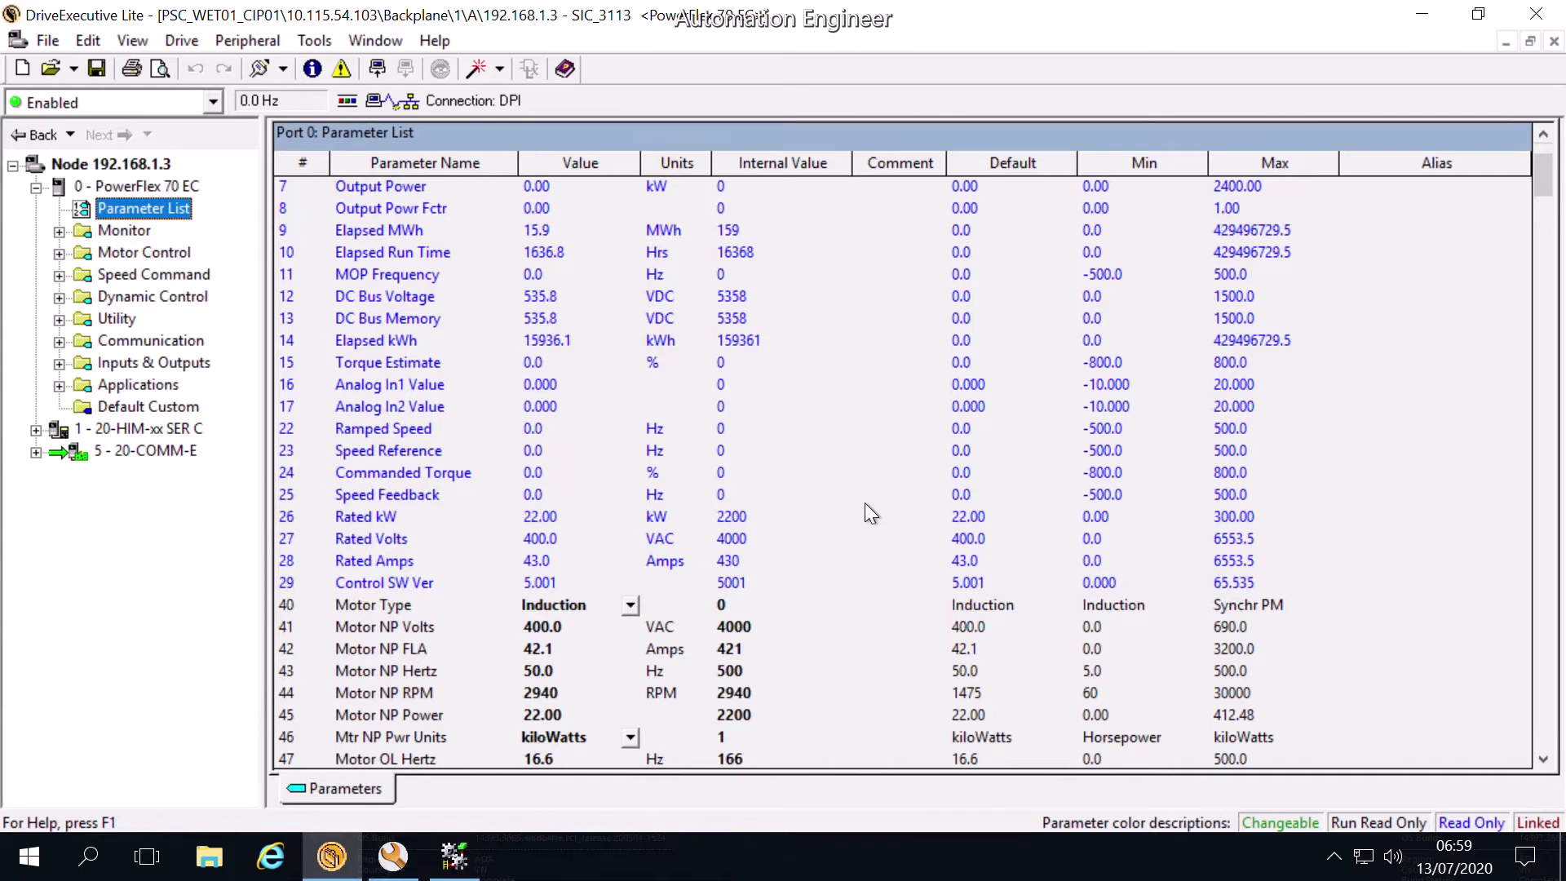
{"action": "scroll", "coordinate": [867, 514], "scroll_direction": "down", "scroll_amount": 1}
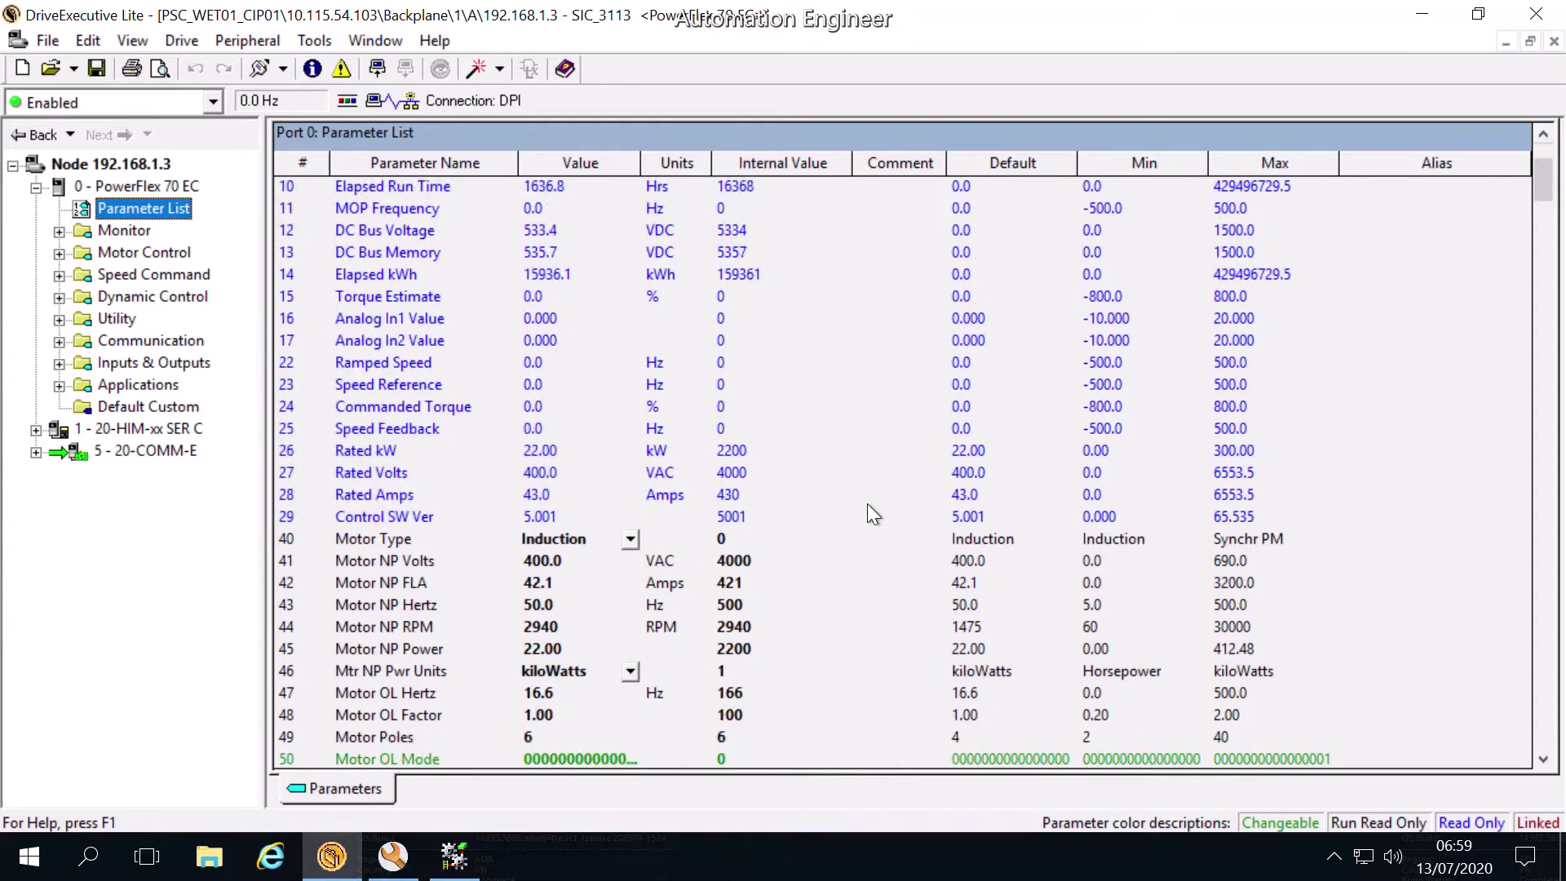
{"action": "scroll", "coordinate": [875, 504], "scroll_direction": "down", "scroll_amount": 1}
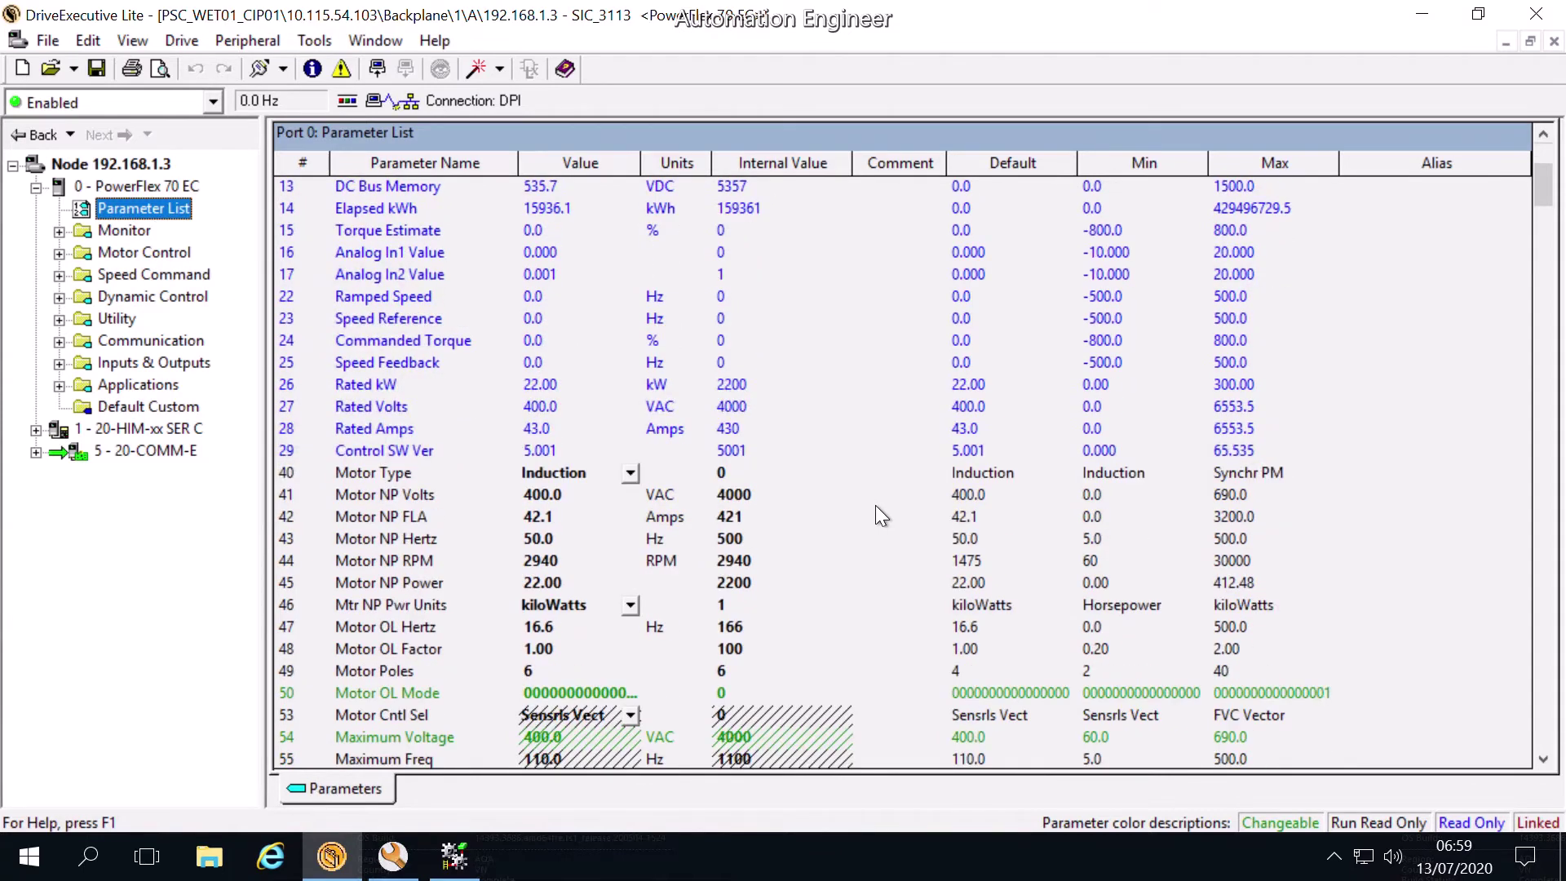
{"action": "scroll", "coordinate": [875, 506], "scroll_direction": "down", "scroll_amount": 2}
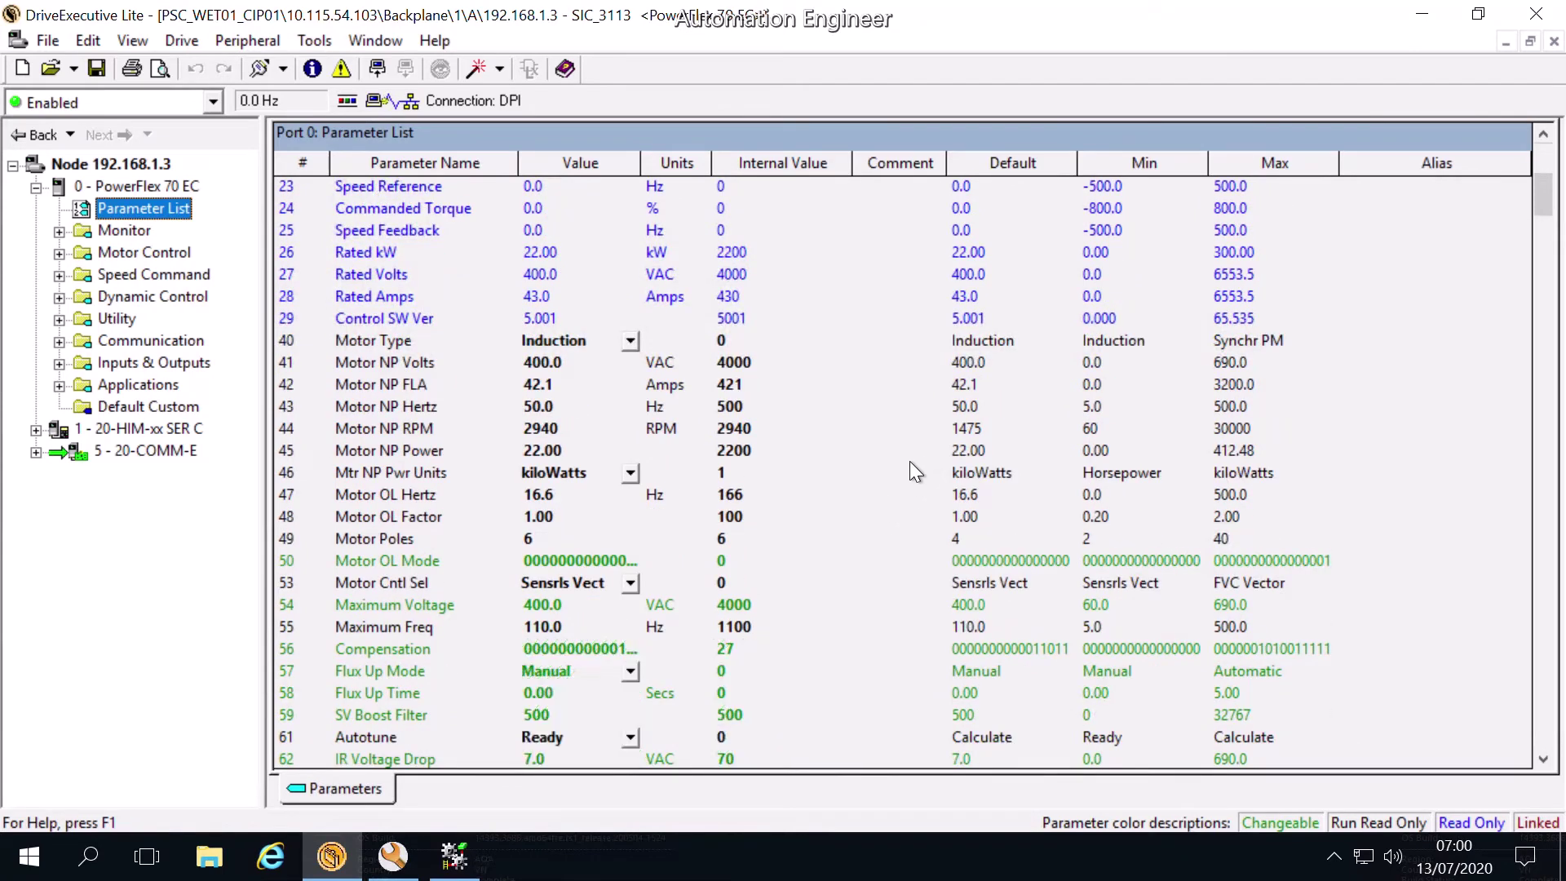
{"action": "scroll", "coordinate": [912, 470], "scroll_direction": "down", "scroll_amount": 1}
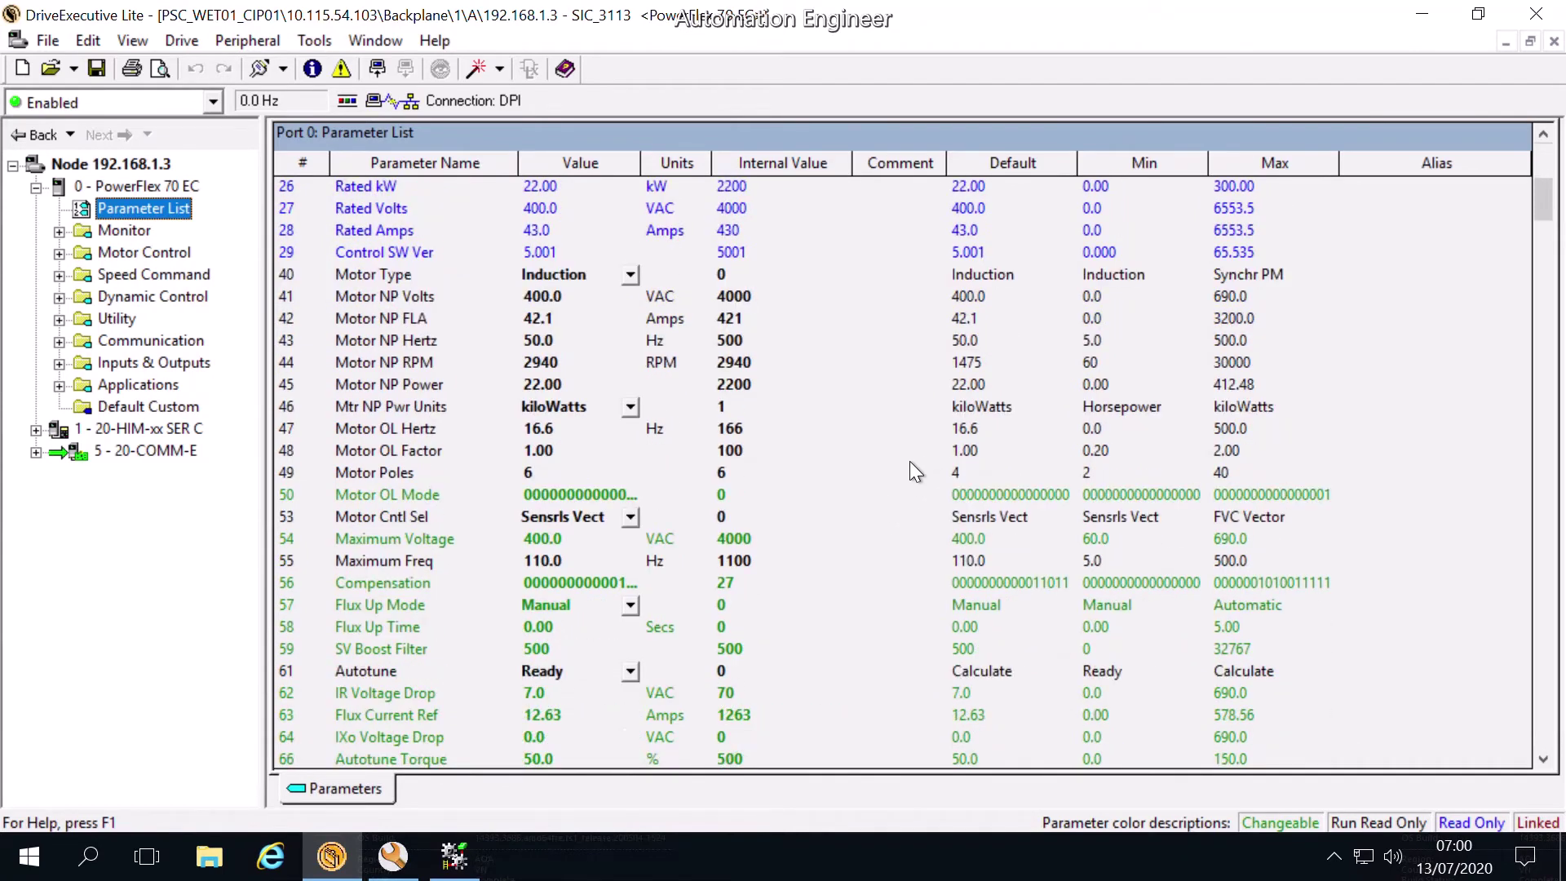
{"action": "scroll", "coordinate": [912, 463], "scroll_direction": "down", "scroll_amount": 1}
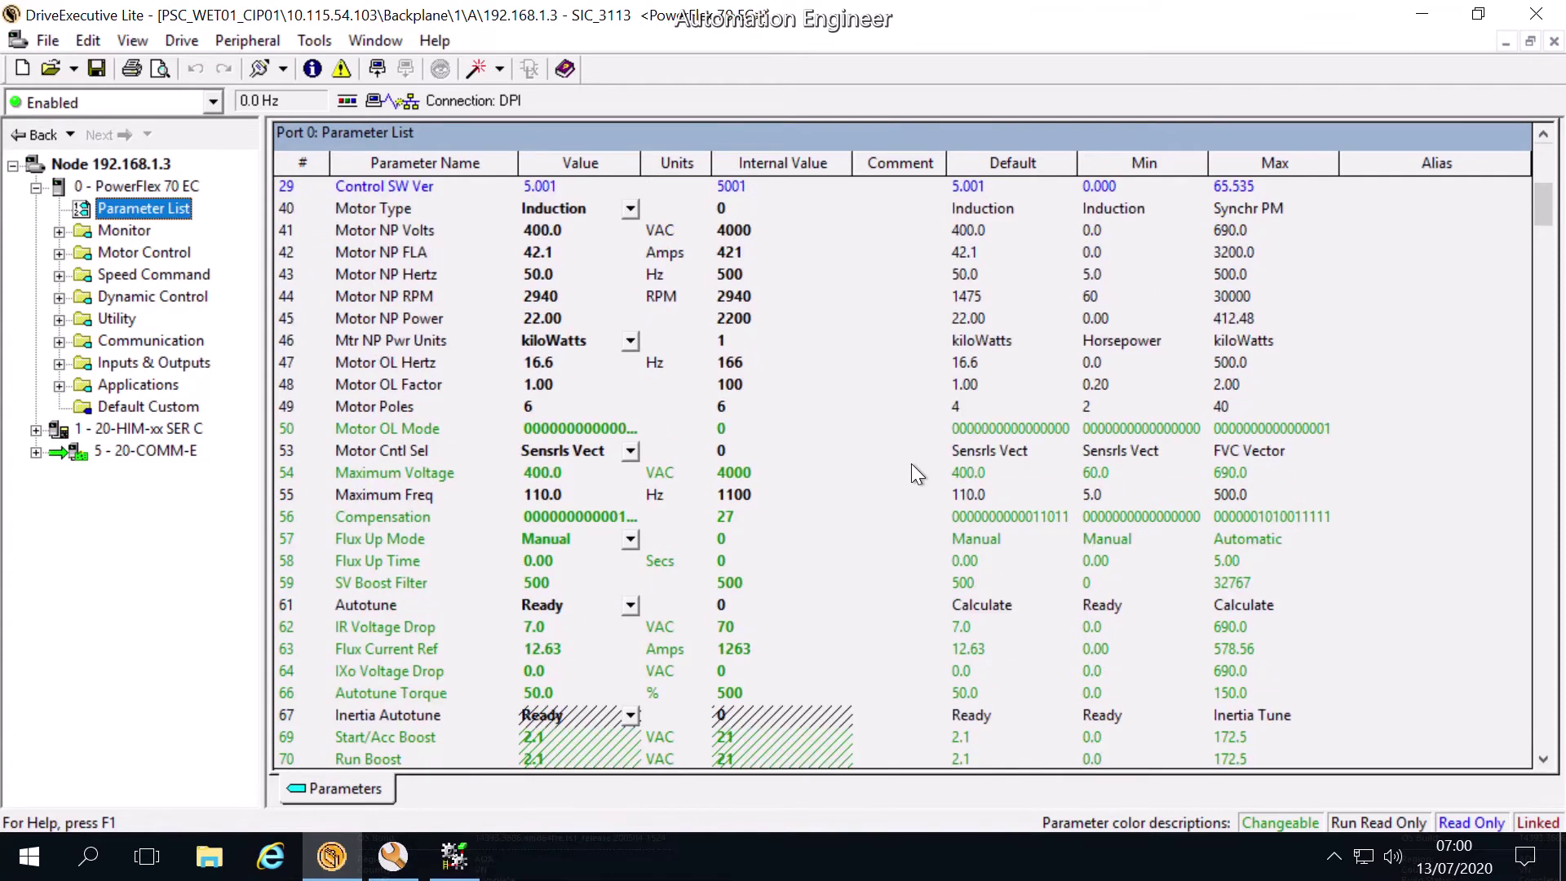
{"action": "scroll", "coordinate": [912, 464], "scroll_direction": "down", "scroll_amount": 1}
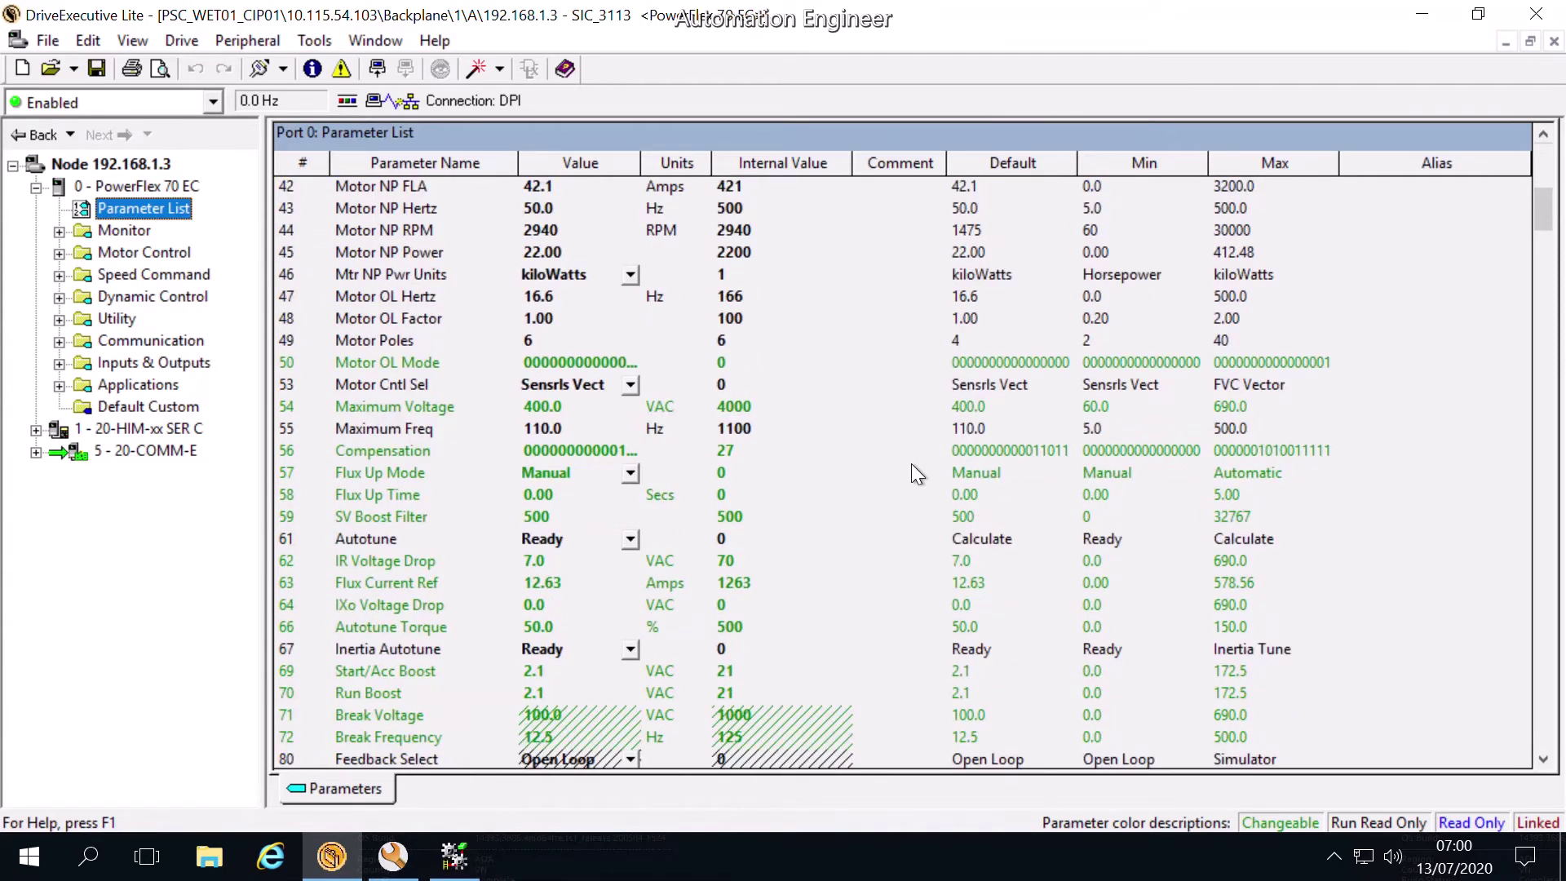
{"action": "scroll", "coordinate": [912, 464], "scroll_direction": "down", "scroll_amount": 1}
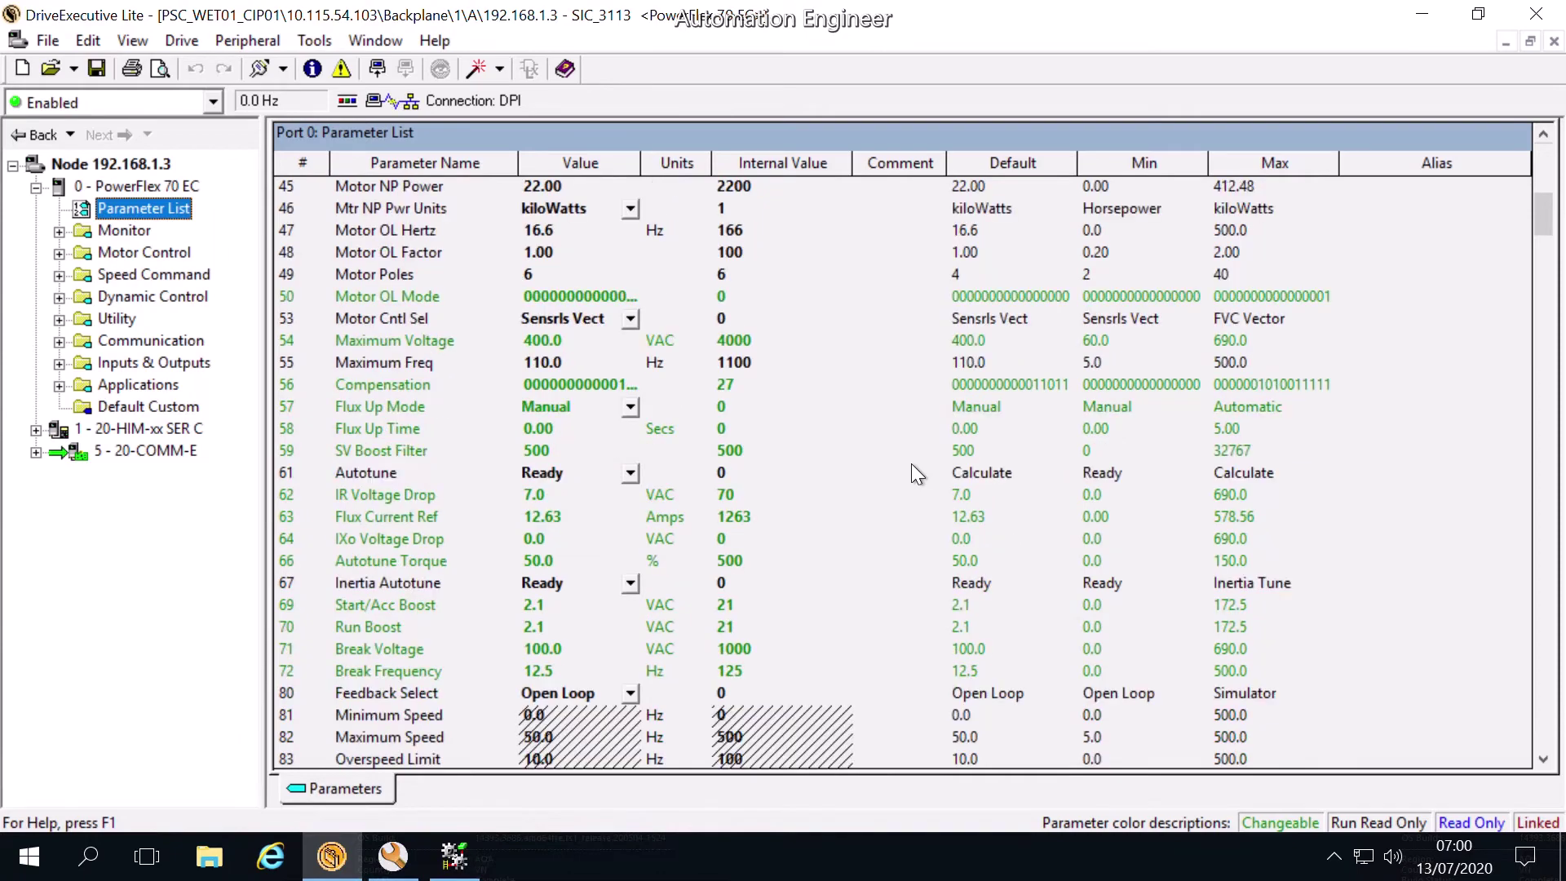
{"action": "scroll", "coordinate": [912, 464], "scroll_direction": "down", "scroll_amount": 1}
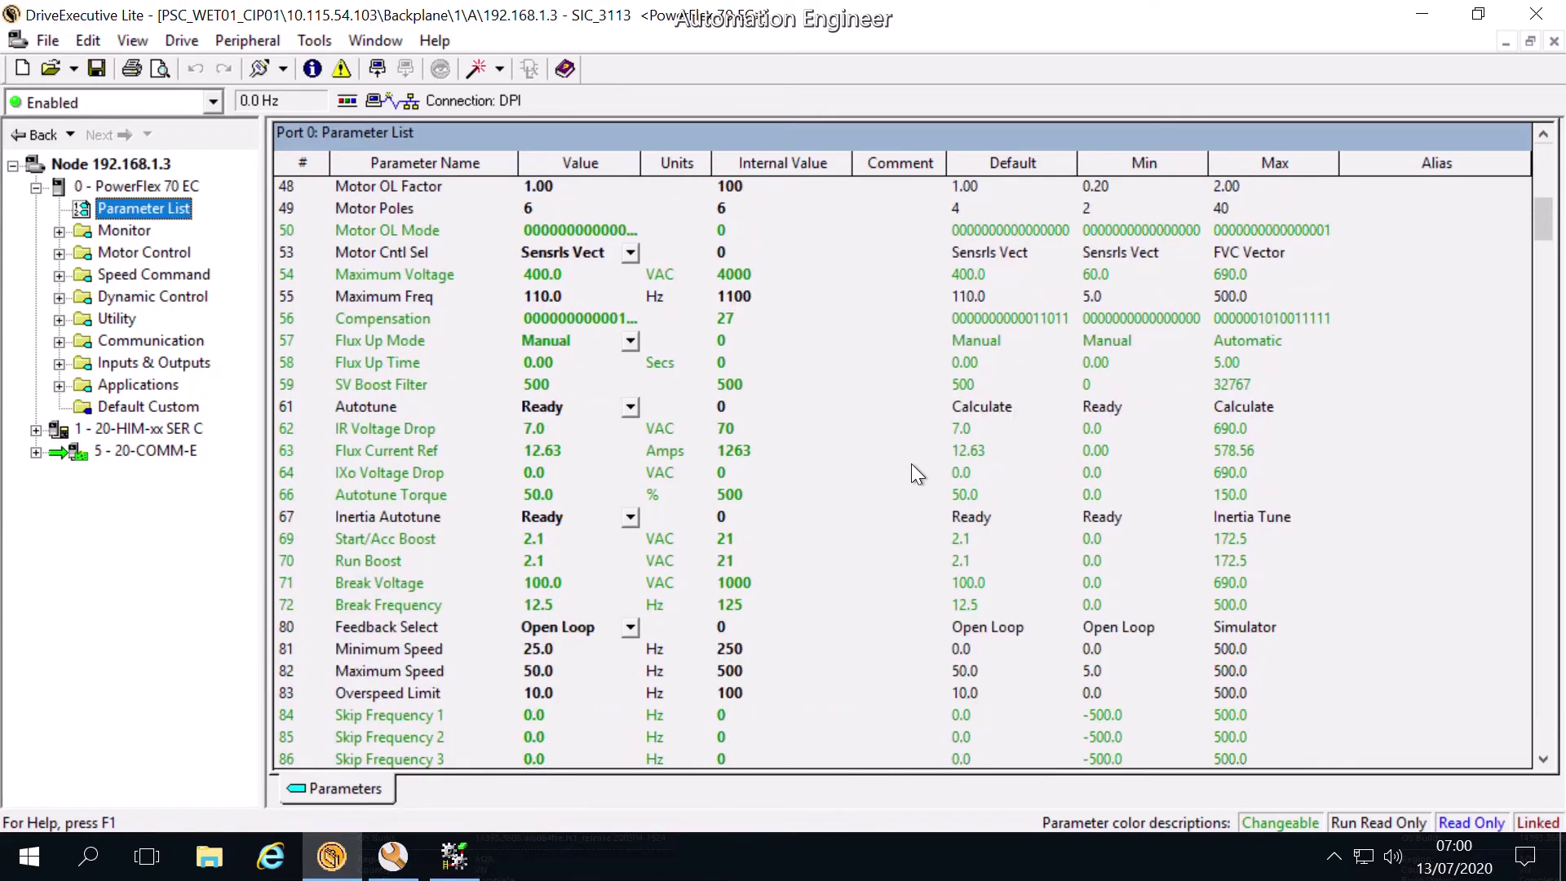
{"action": "scroll", "coordinate": [912, 463], "scroll_direction": "down", "scroll_amount": 1}
{"action": "scroll", "coordinate": [912, 464], "scroll_direction": "down", "scroll_amount": 1}
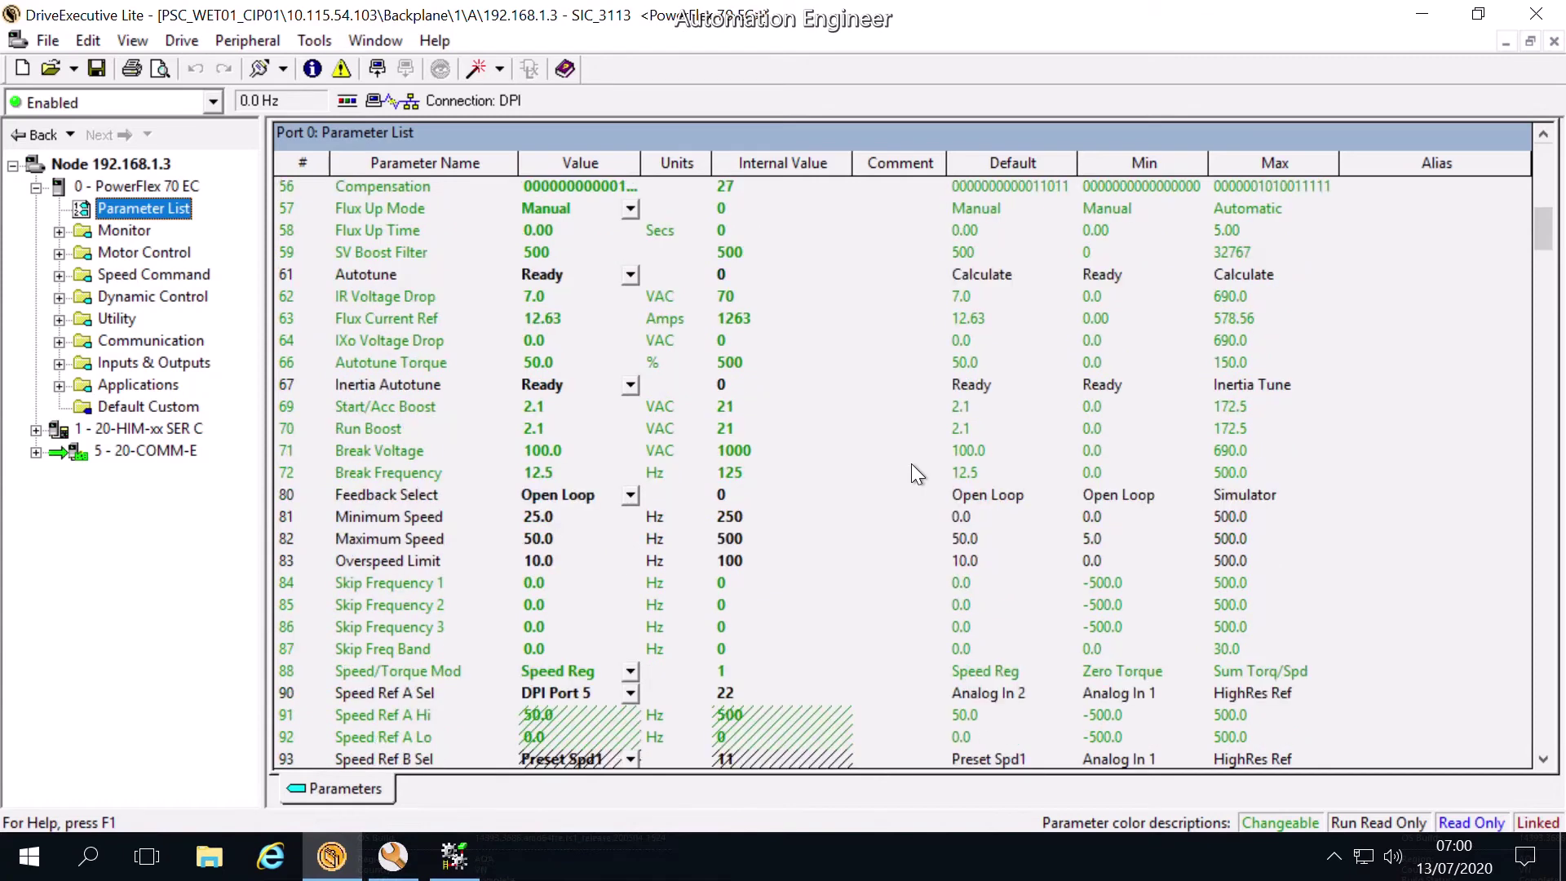
{"action": "scroll", "coordinate": [911, 464], "scroll_direction": "down", "scroll_amount": 1}
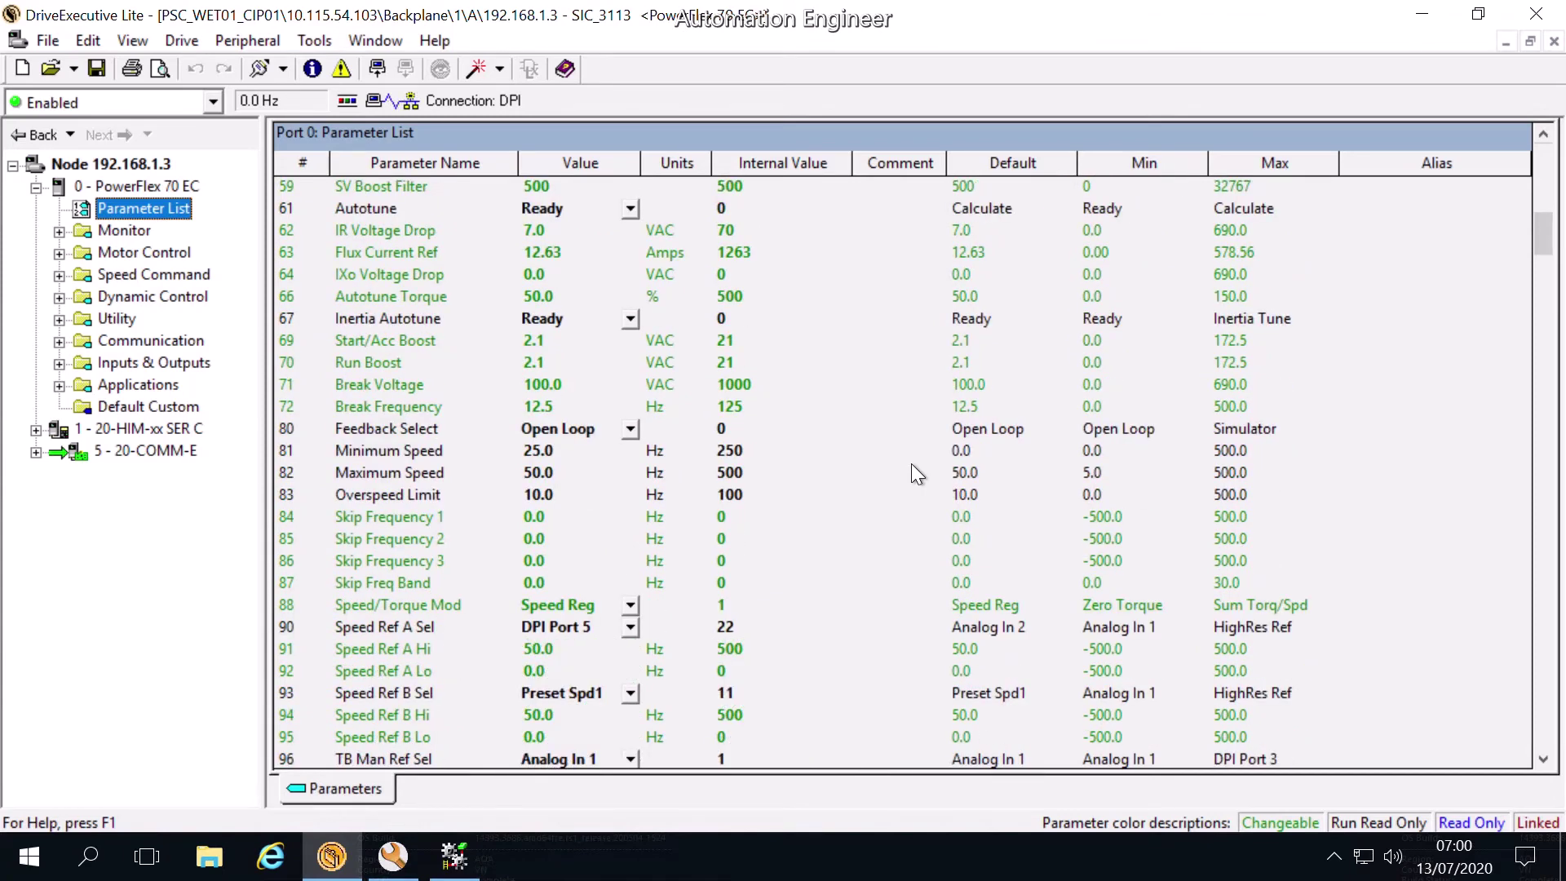
{"action": "scroll", "coordinate": [912, 464], "scroll_direction": "down", "scroll_amount": 1}
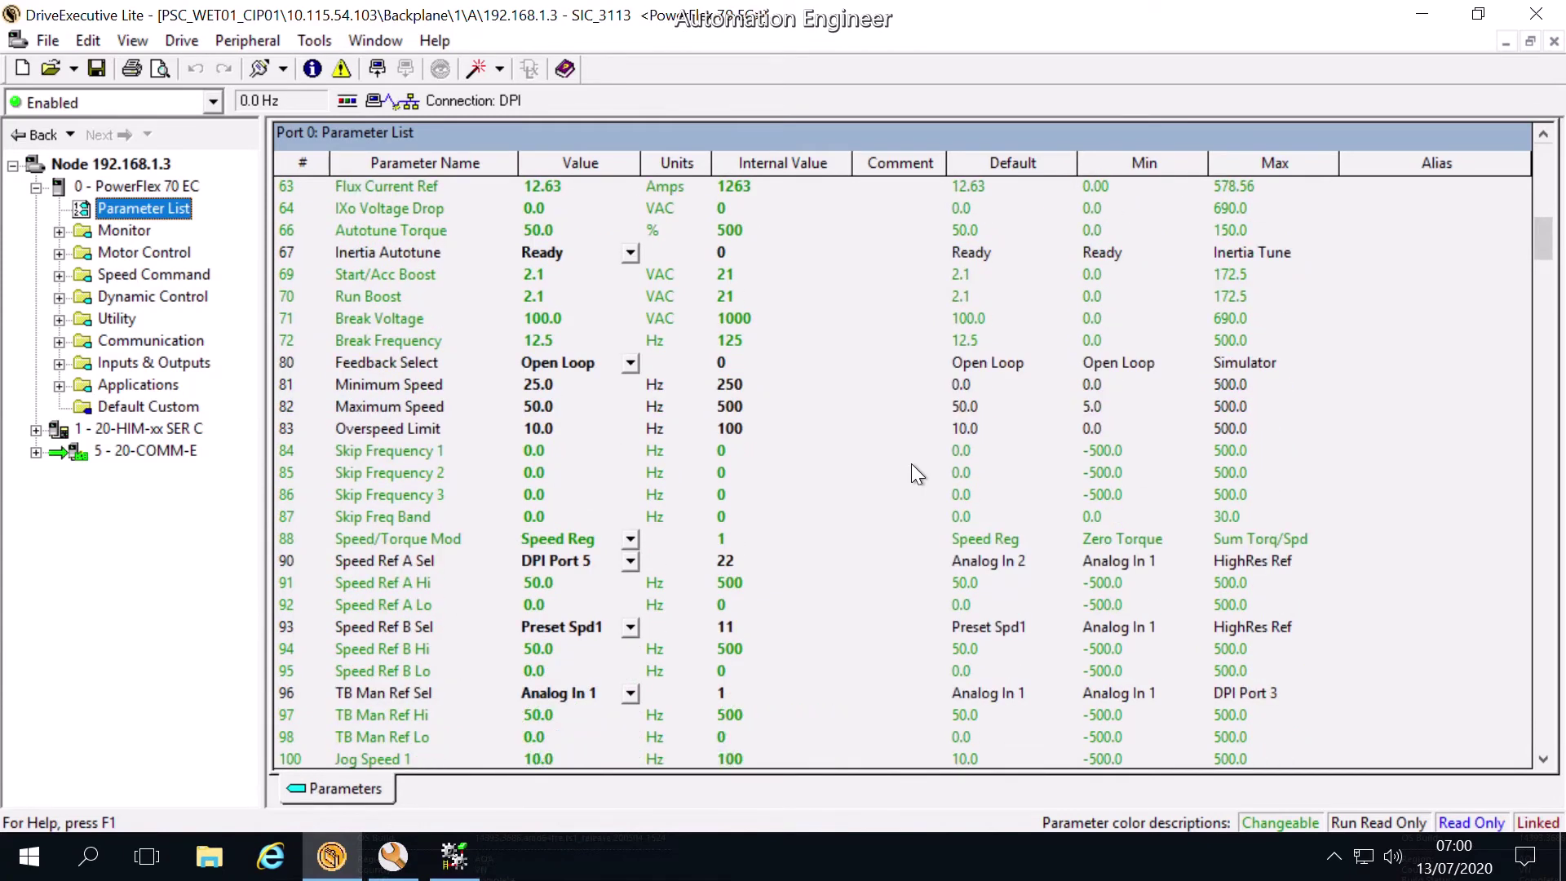
{"action": "scroll", "coordinate": [912, 464], "scroll_direction": "down", "scroll_amount": 1}
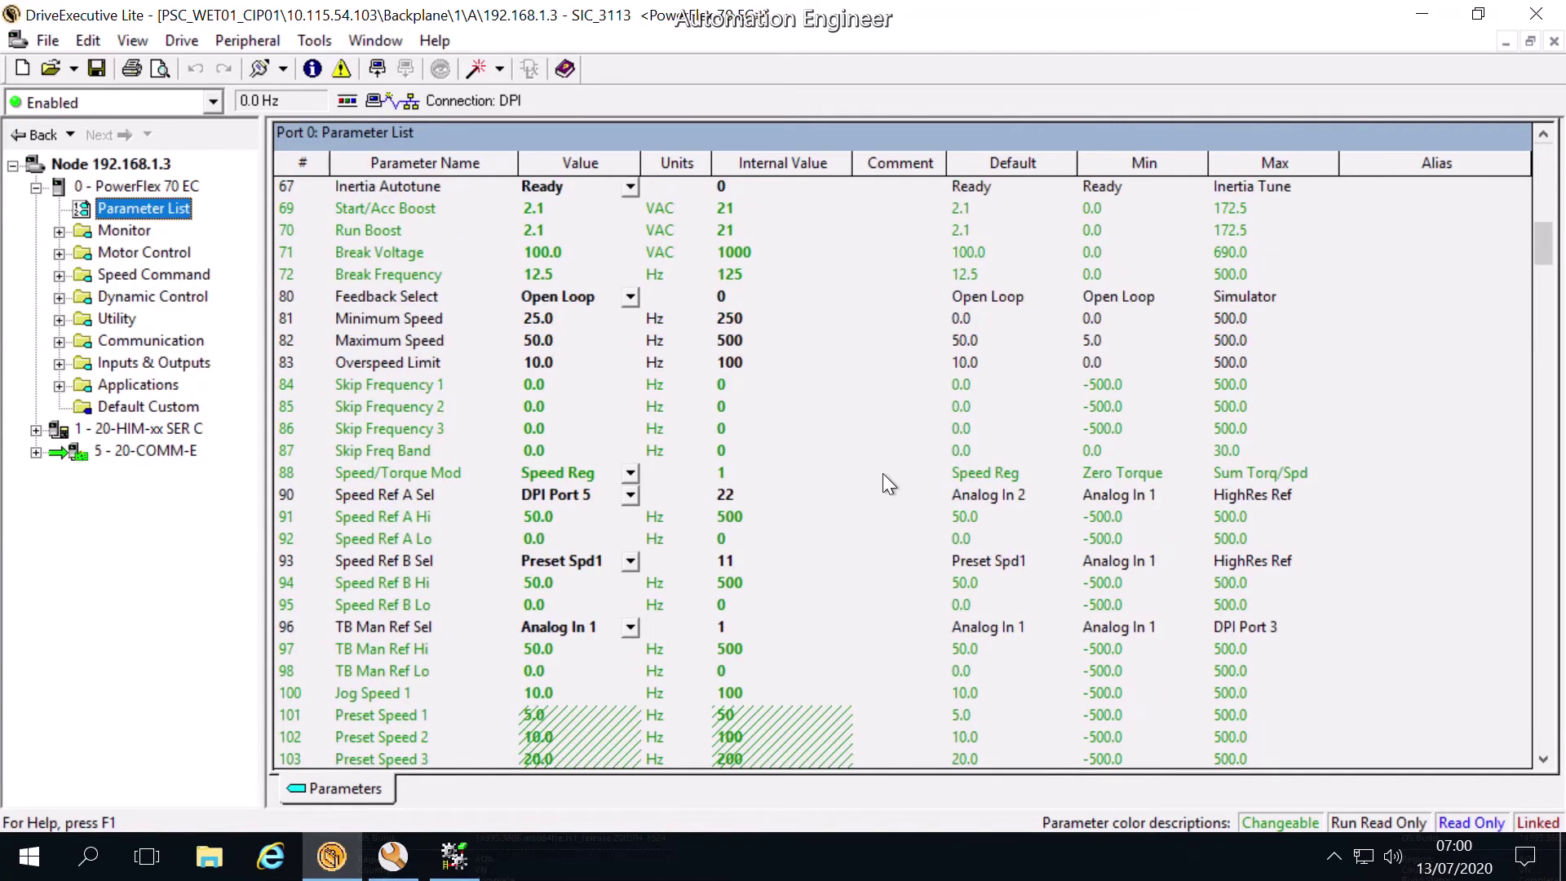
{"action": "scroll", "coordinate": [887, 474], "scroll_direction": "down", "scroll_amount": 1}
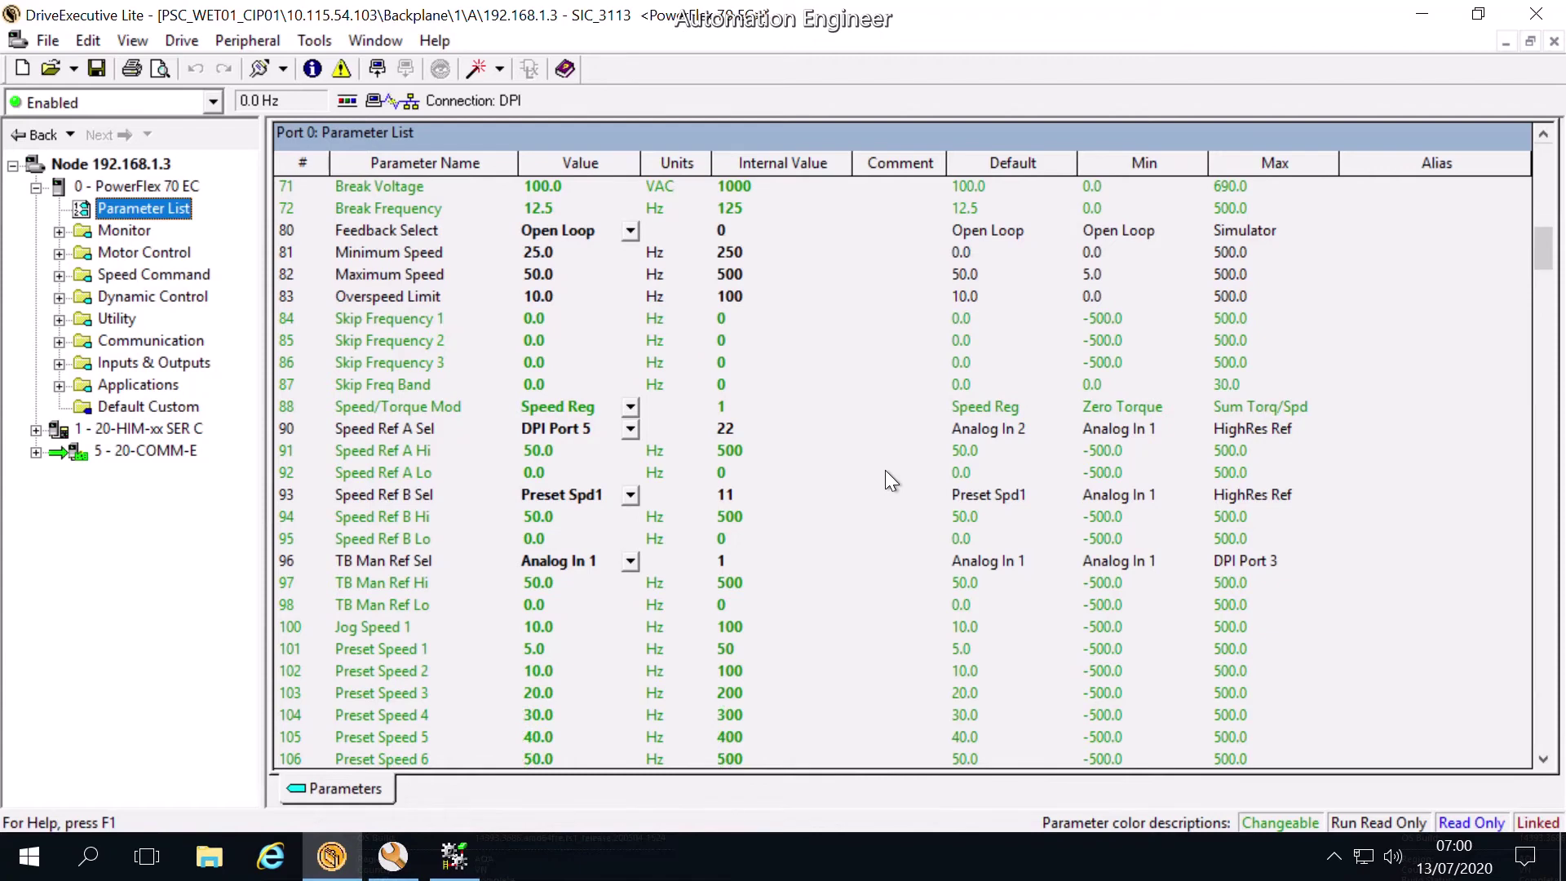
{"action": "scroll", "coordinate": [885, 474], "scroll_direction": "down", "scroll_amount": 1}
{"action": "scroll", "coordinate": [886, 474], "scroll_direction": "down", "scroll_amount": 1}
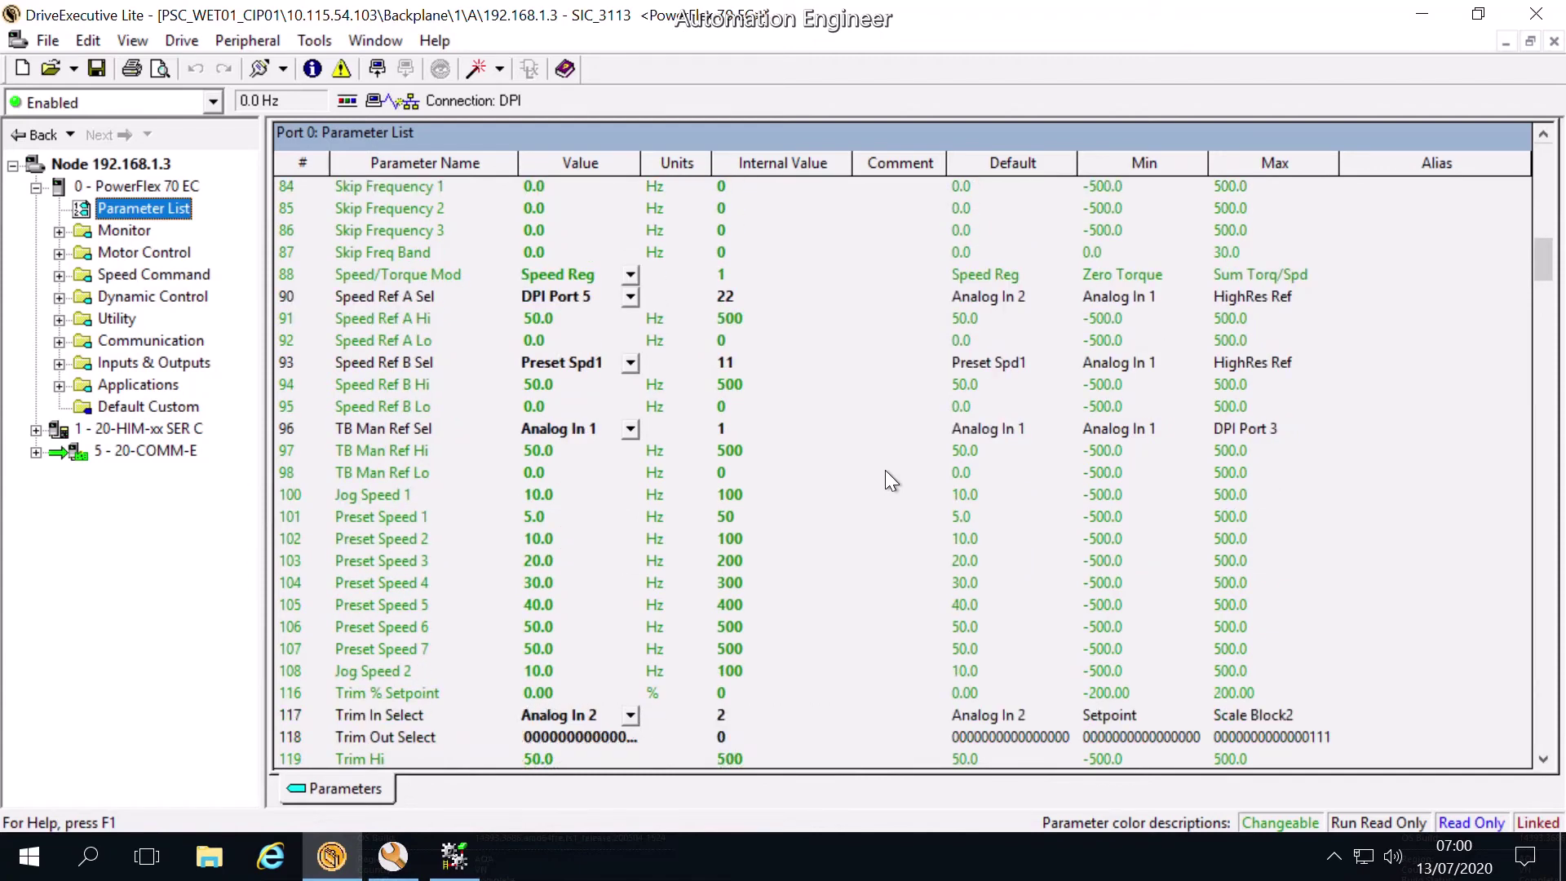
{"action": "scroll", "coordinate": [886, 473], "scroll_direction": "down", "scroll_amount": 1}
{"action": "scroll", "coordinate": [885, 470], "scroll_direction": "down", "scroll_amount": 1}
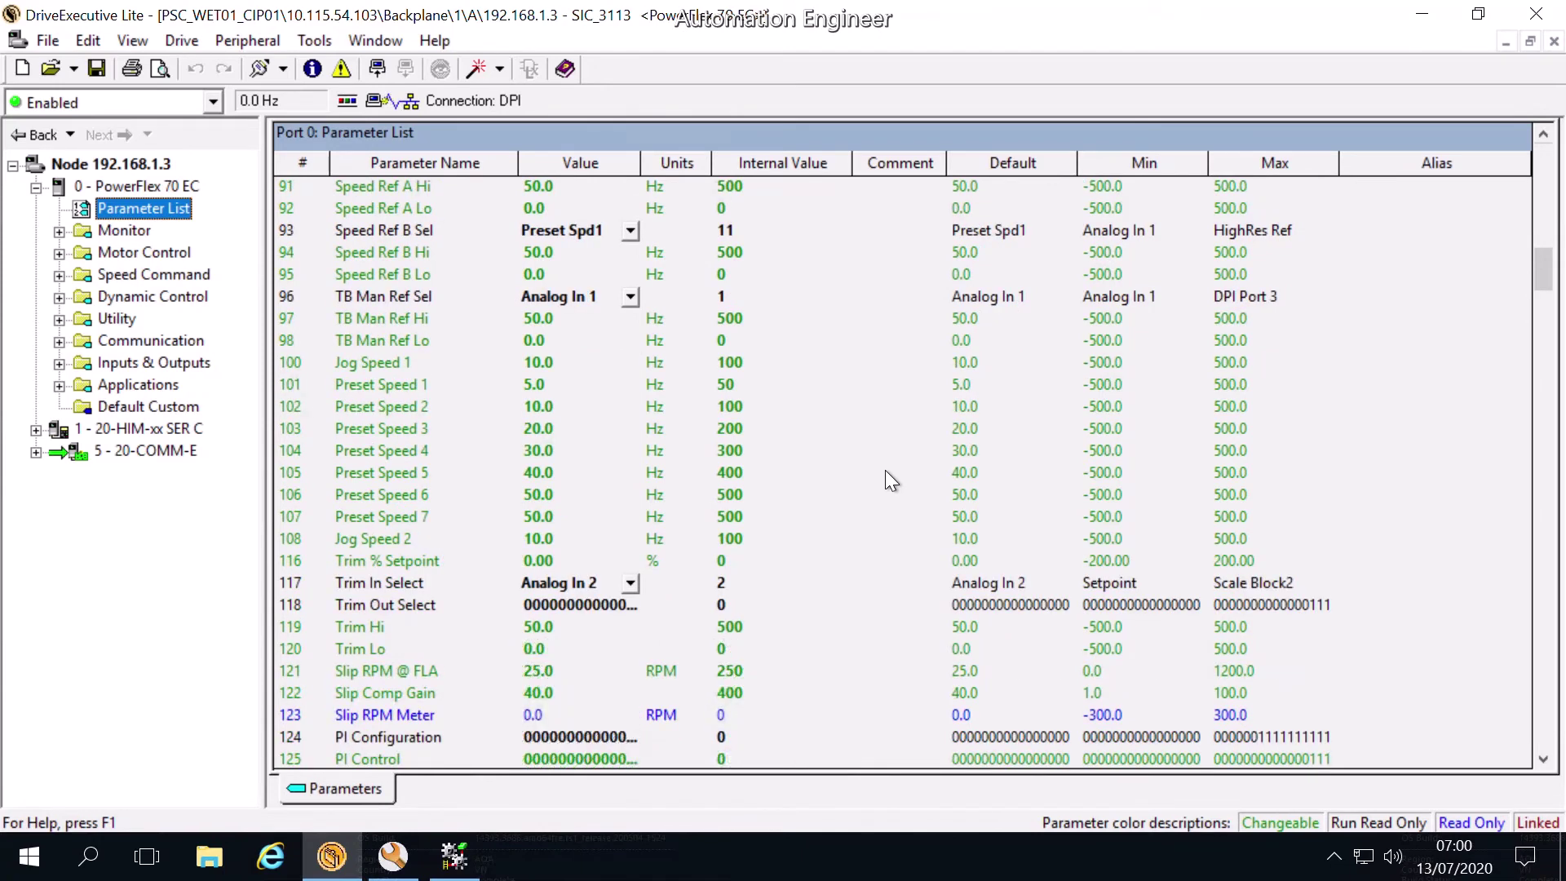
{"action": "scroll", "coordinate": [885, 470], "scroll_direction": "down", "scroll_amount": 1}
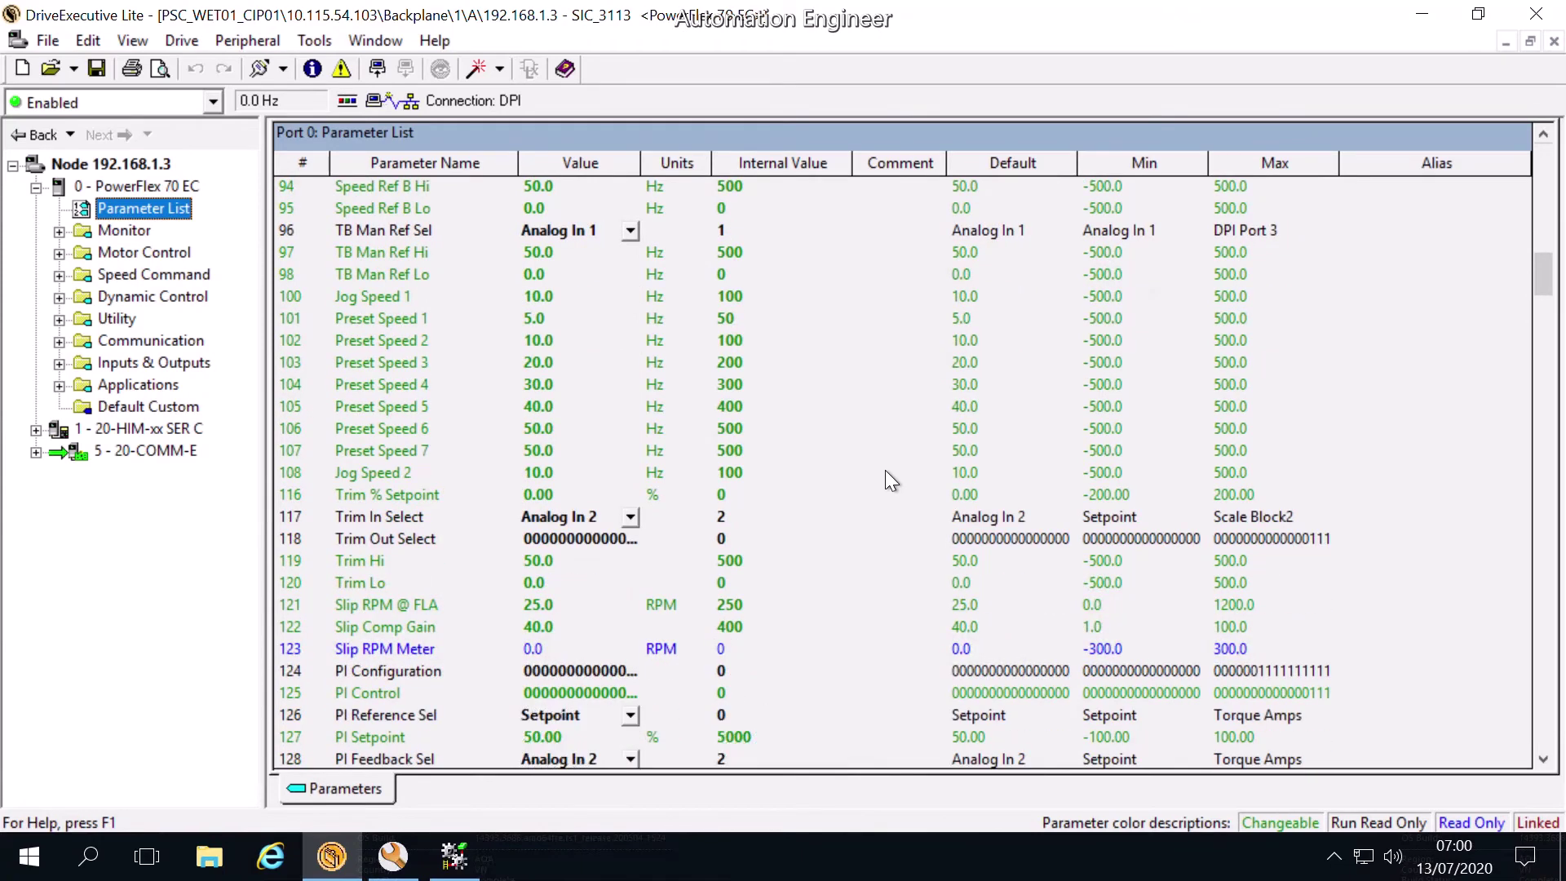
{"action": "scroll", "coordinate": [884, 470], "scroll_direction": "down", "scroll_amount": 1}
{"action": "scroll", "coordinate": [885, 471], "scroll_direction": "down", "scroll_amount": 1}
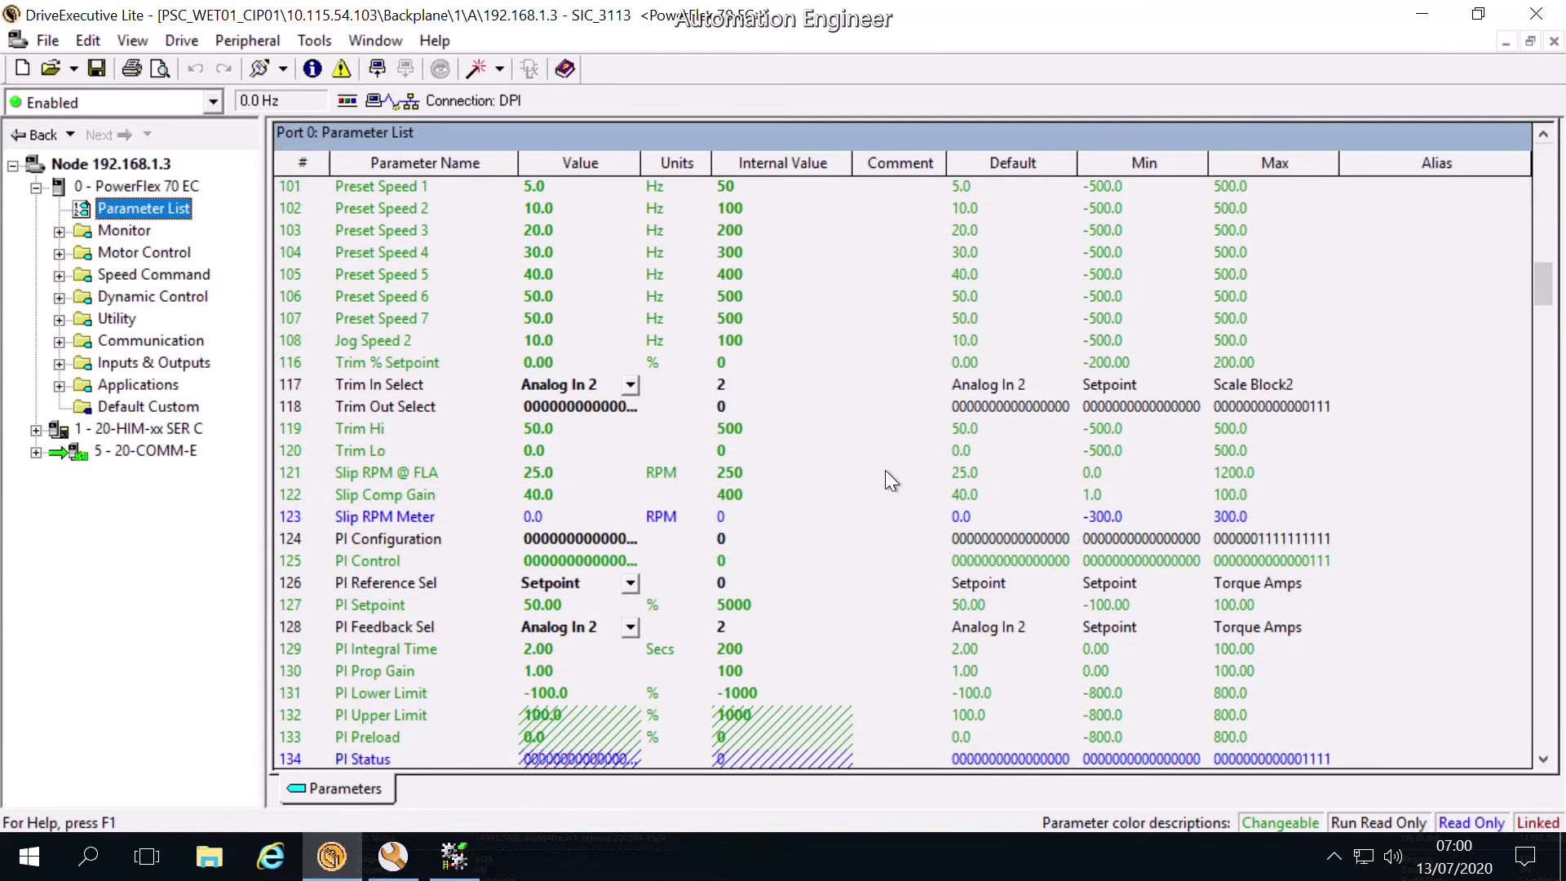
{"action": "scroll", "coordinate": [885, 470], "scroll_direction": "down", "scroll_amount": 1}
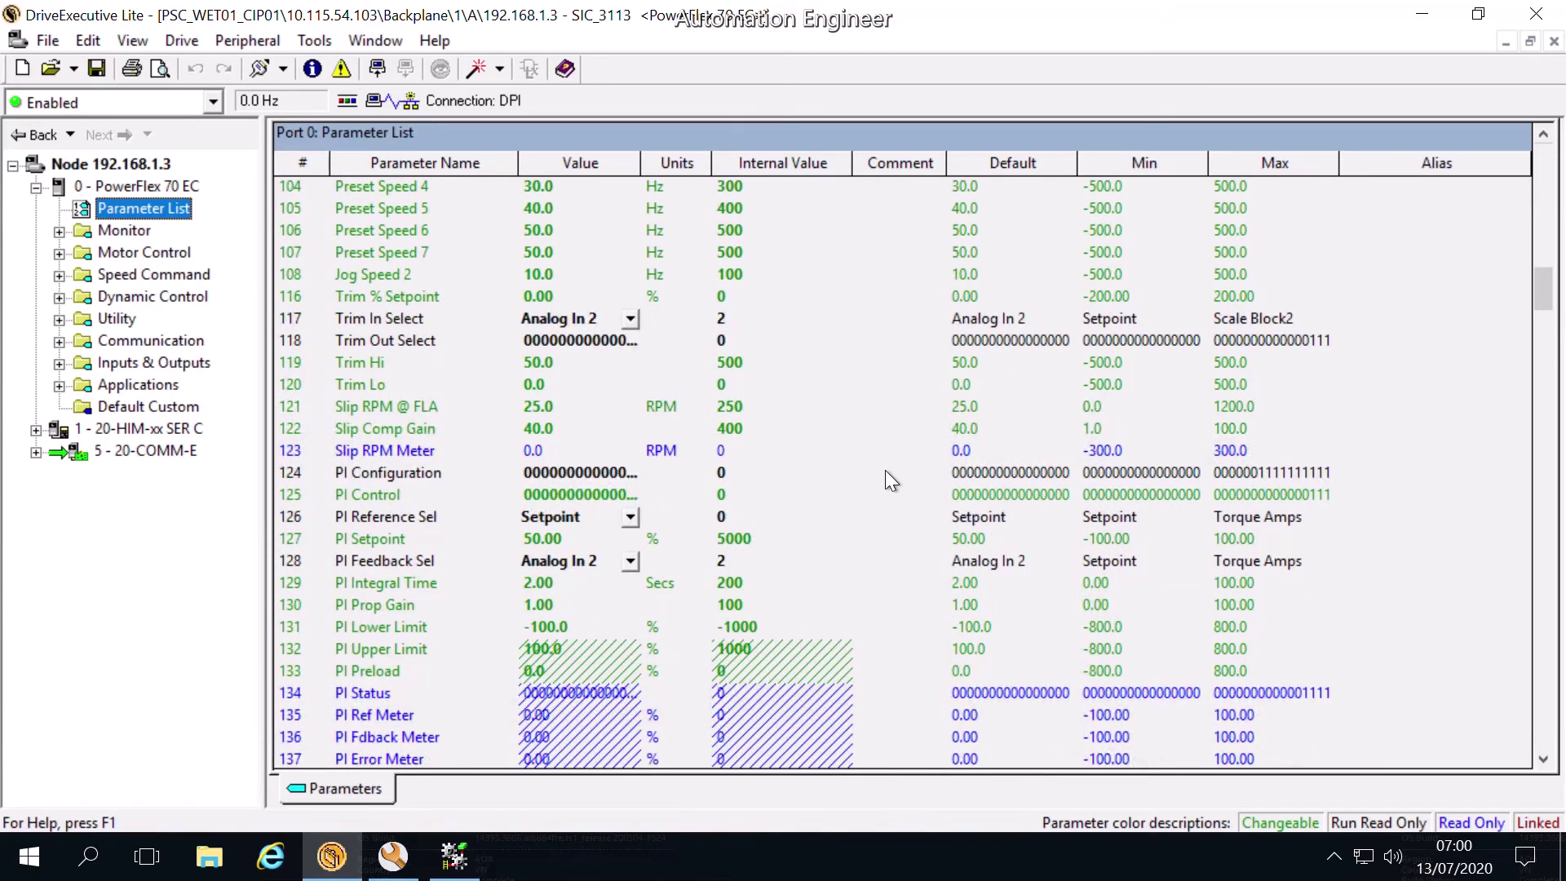
{"action": "scroll", "coordinate": [885, 470], "scroll_direction": "down", "scroll_amount": 2}
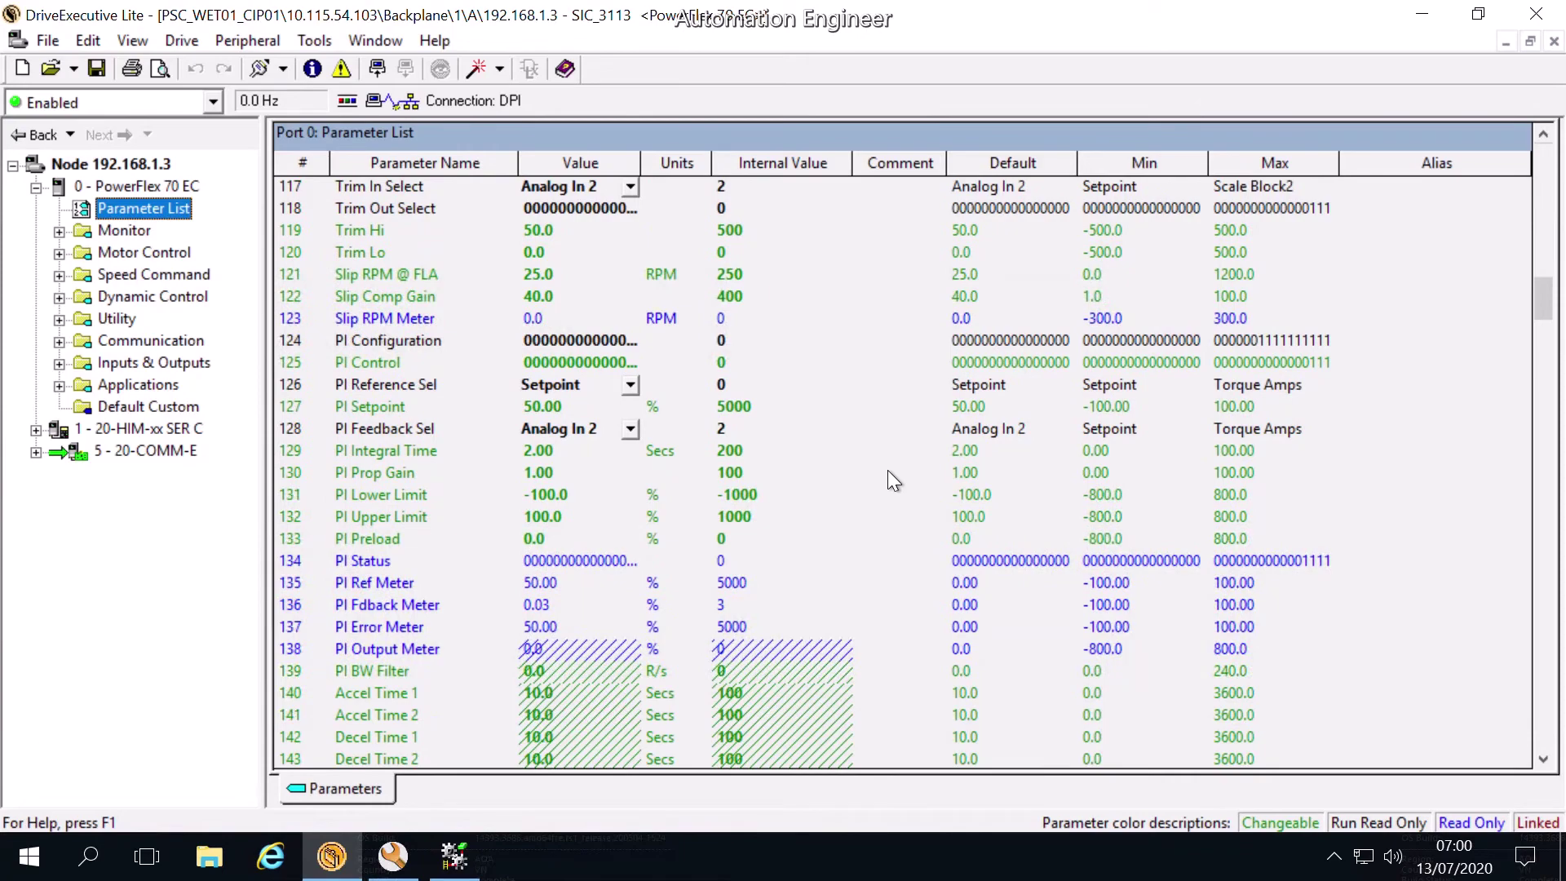
{"action": "scroll", "coordinate": [887, 470], "scroll_direction": "down", "scroll_amount": 1}
{"action": "scroll", "coordinate": [889, 469], "scroll_direction": "down", "scroll_amount": 1}
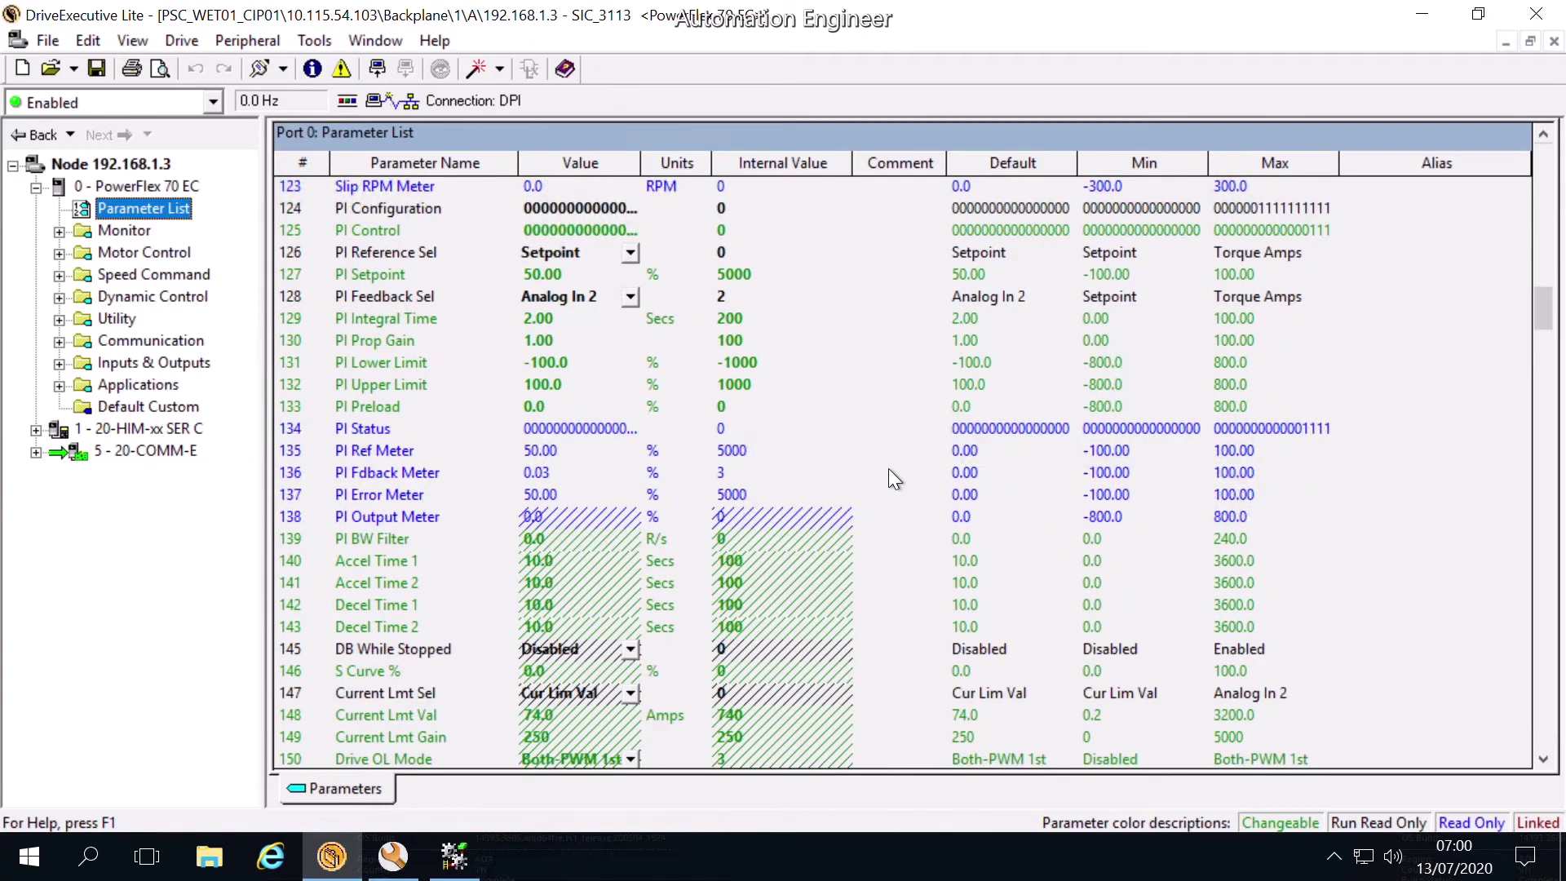
{"action": "scroll", "coordinate": [889, 468], "scroll_direction": "down", "scroll_amount": 1}
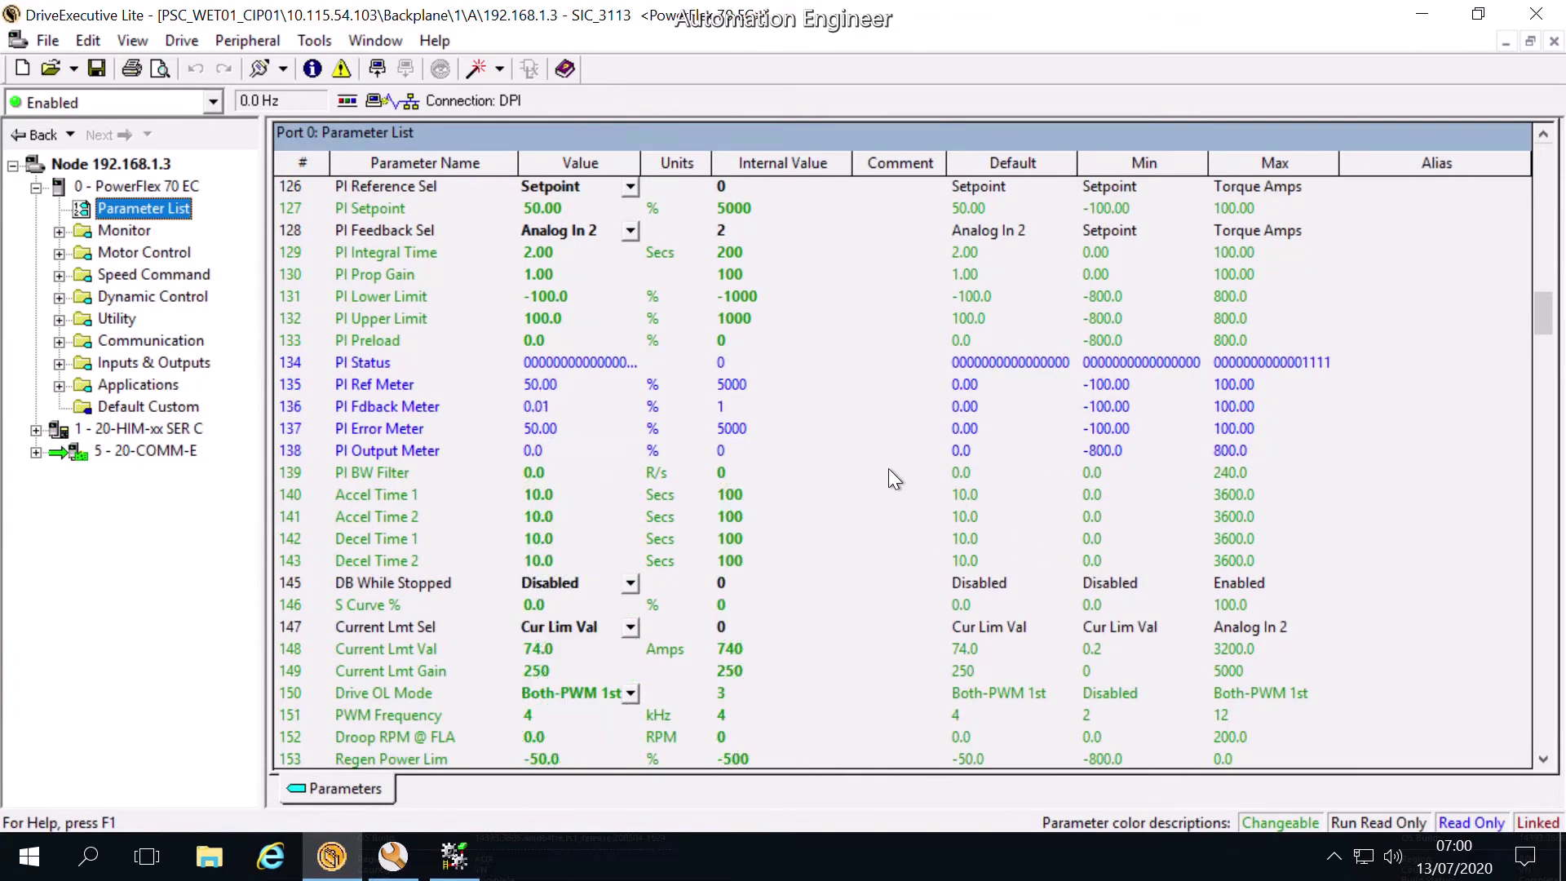
{"action": "scroll", "coordinate": [888, 469], "scroll_direction": "down", "scroll_amount": 3}
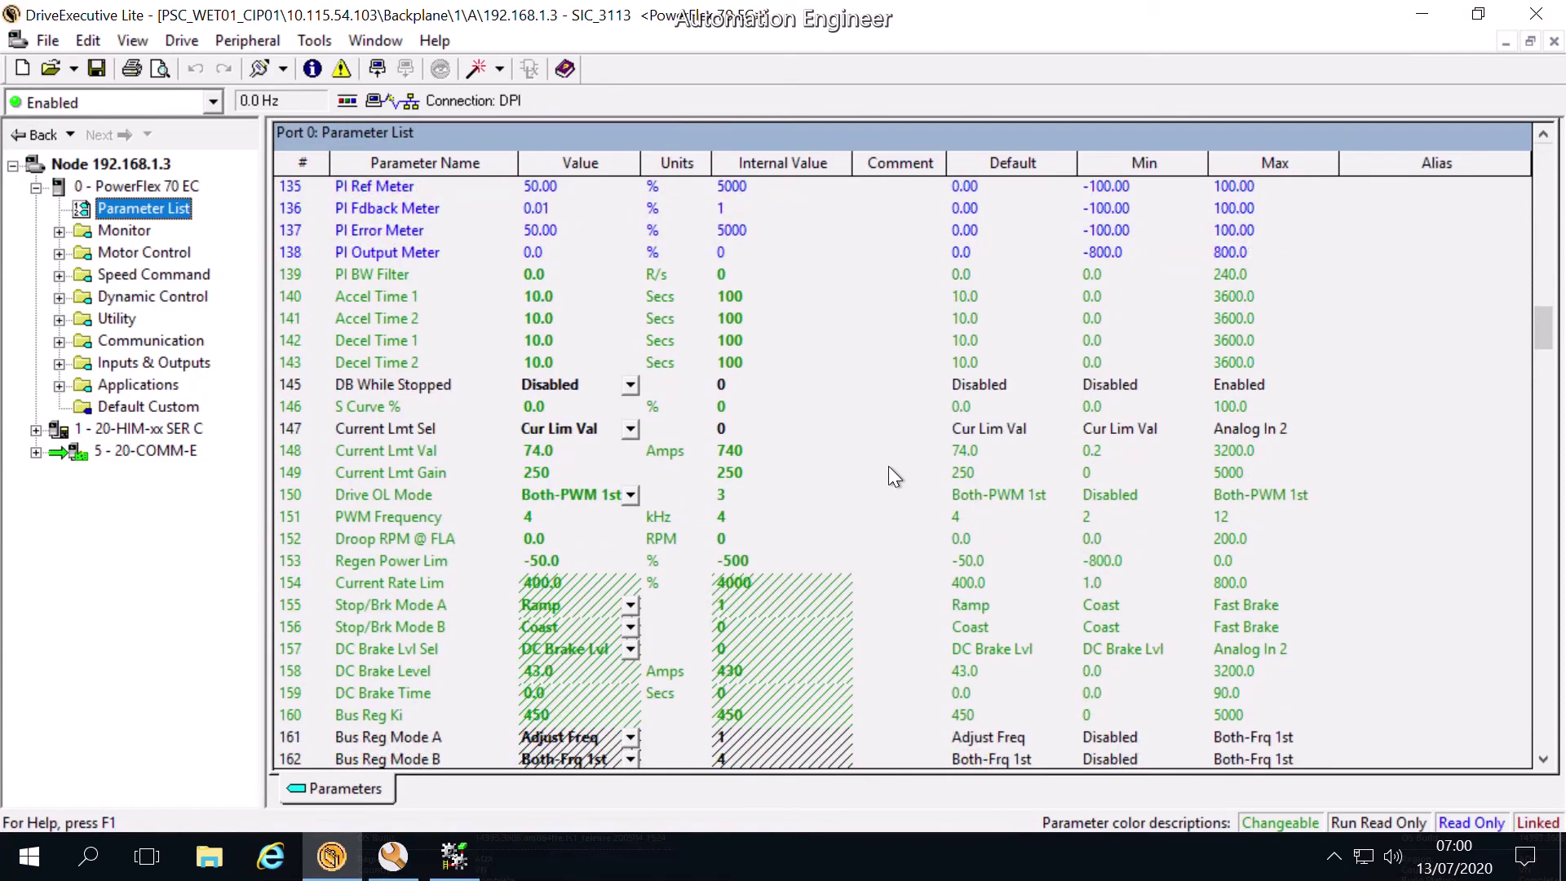
{"action": "scroll", "coordinate": [888, 466], "scroll_direction": "down", "scroll_amount": 3}
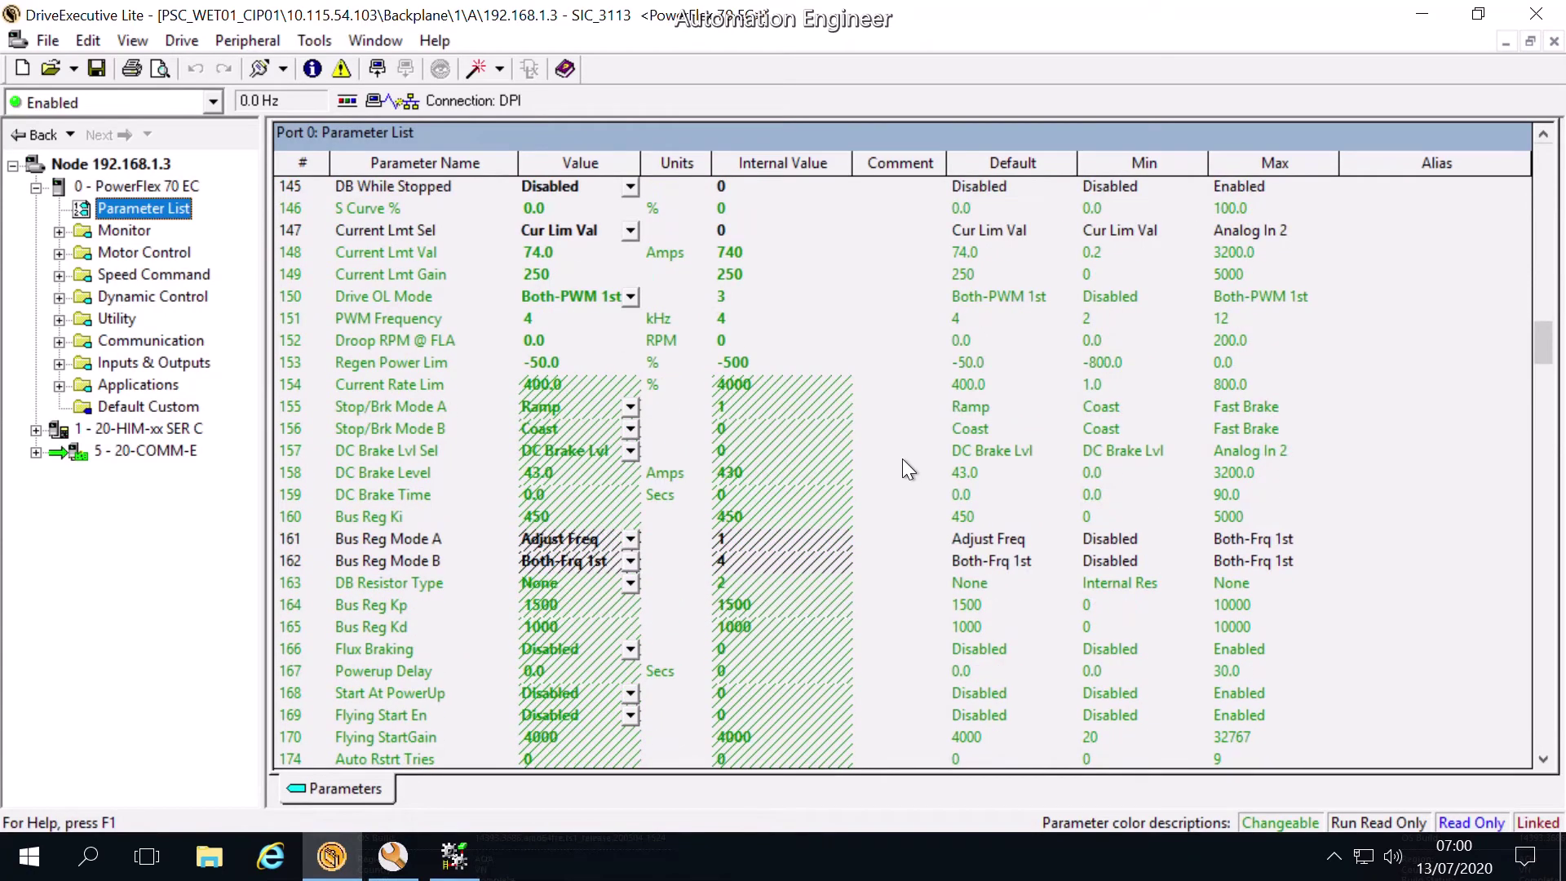
{"action": "scroll", "coordinate": [902, 459], "scroll_direction": "down", "scroll_amount": 3}
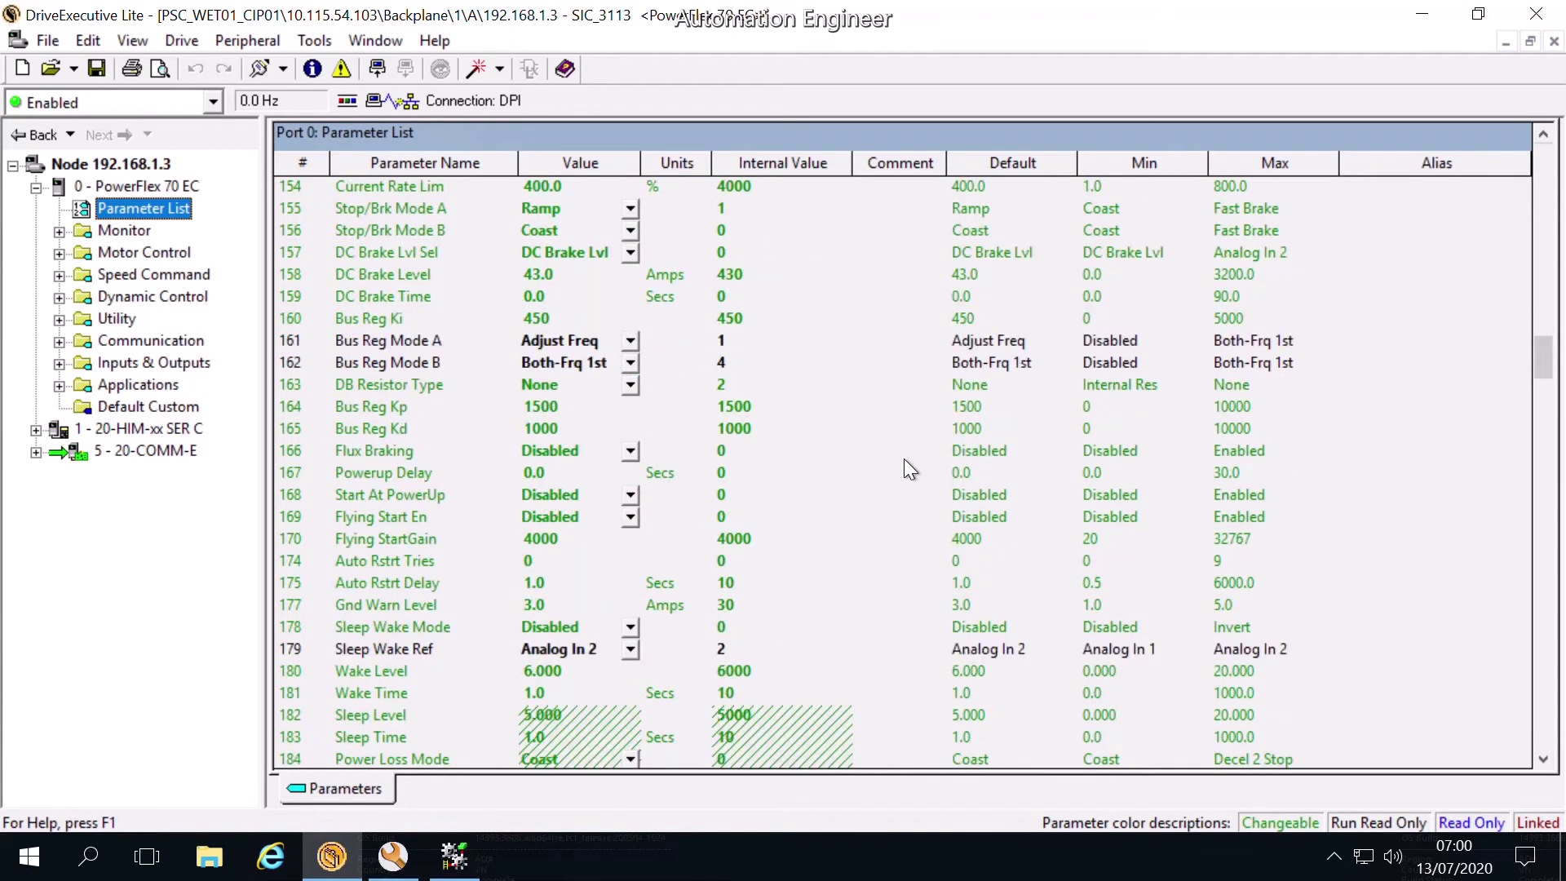
{"action": "scroll", "coordinate": [905, 462], "scroll_direction": "down", "scroll_amount": 3}
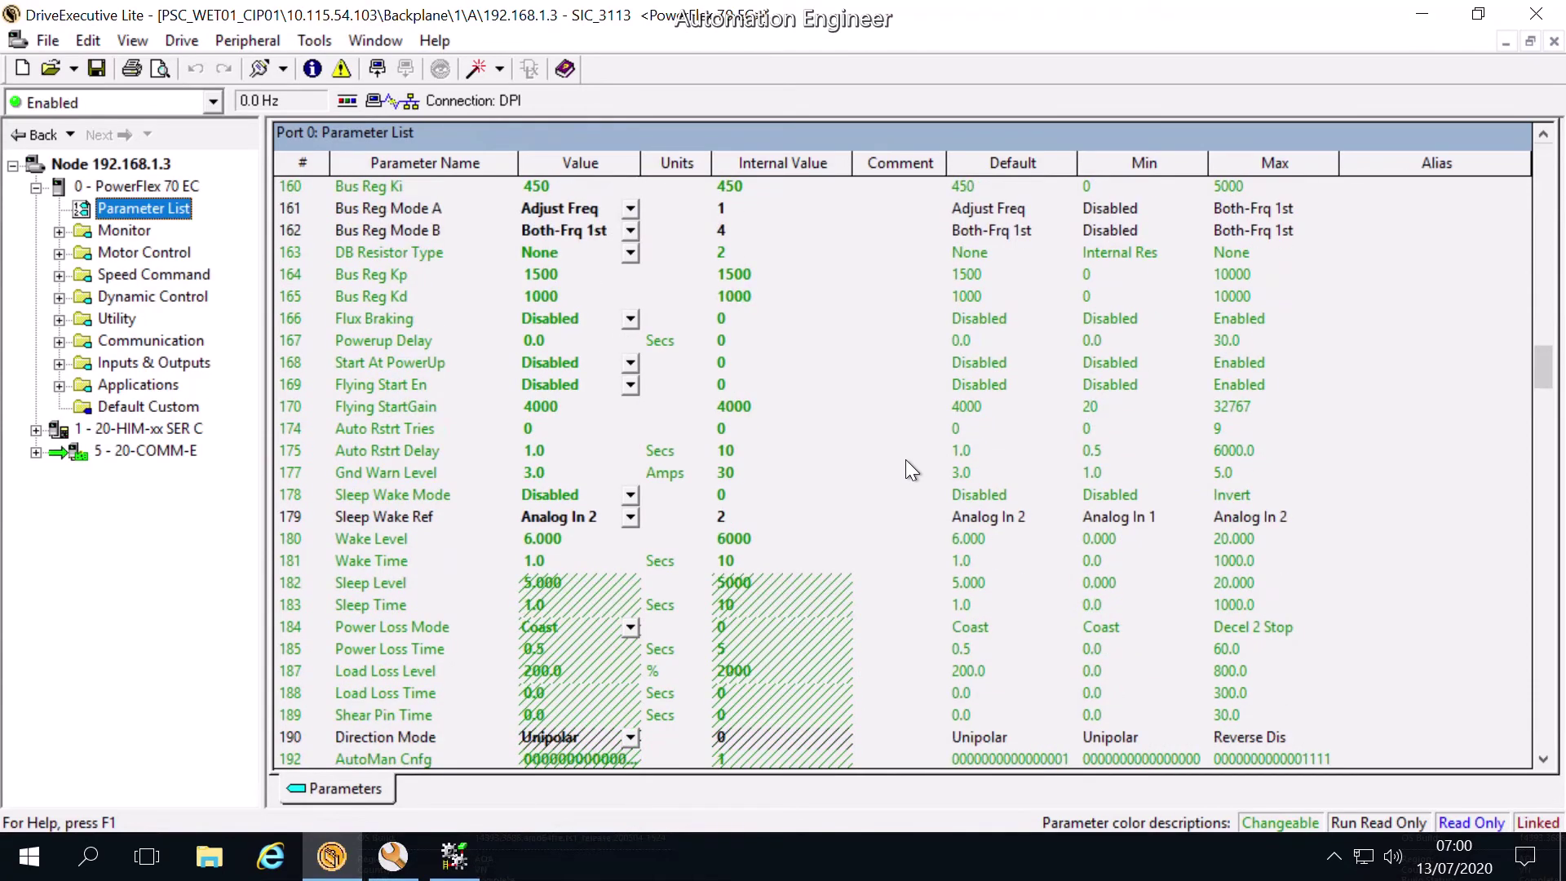
{"action": "scroll", "coordinate": [905, 470], "scroll_direction": "down", "scroll_amount": 1}
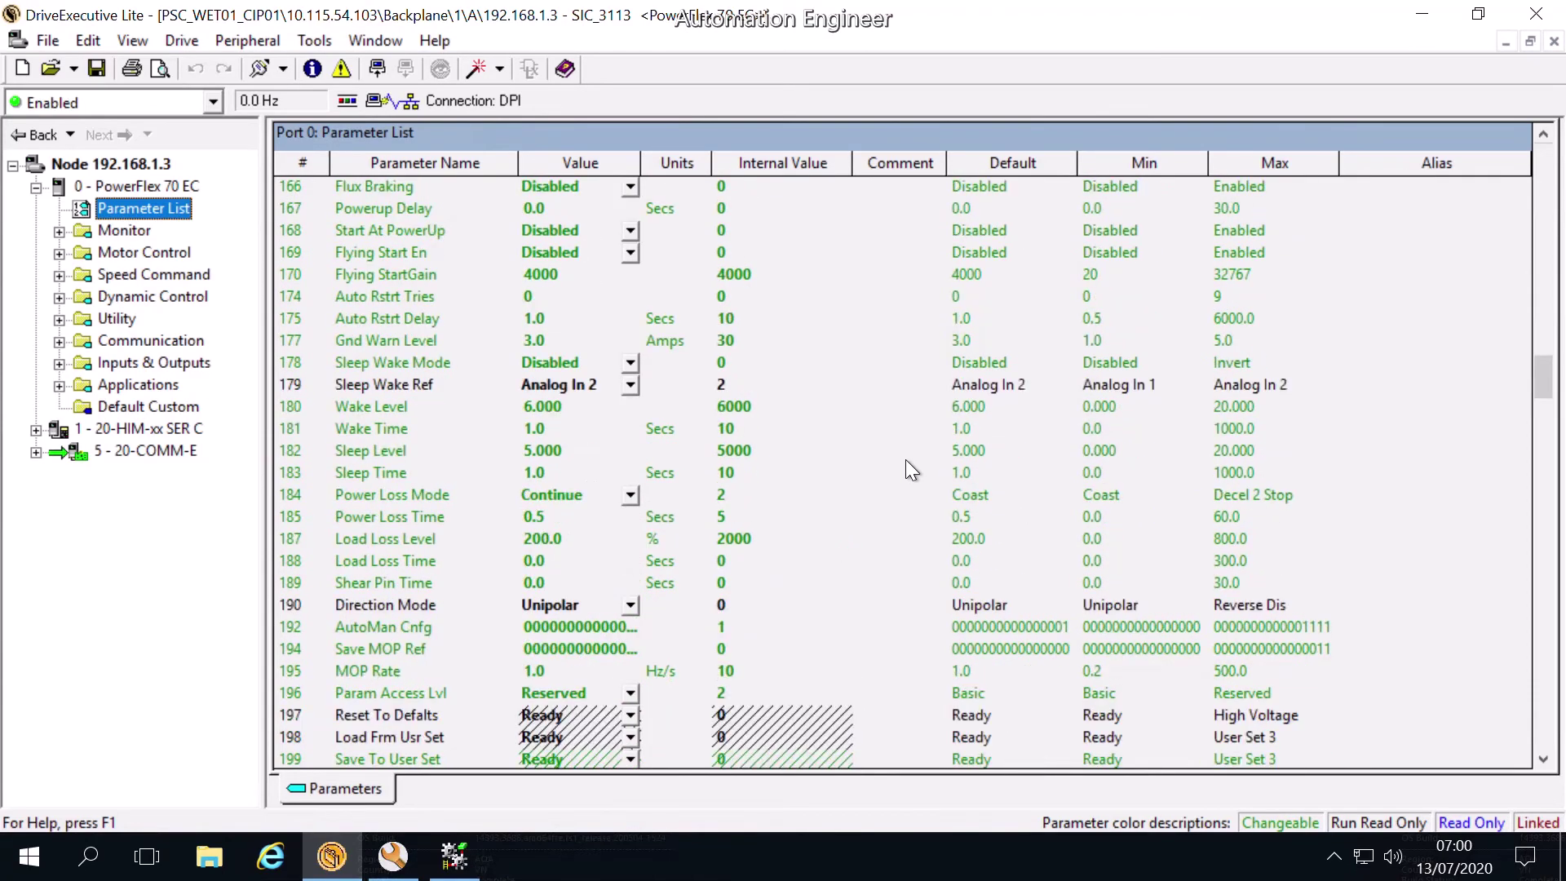
{"action": "scroll", "coordinate": [905, 462], "scroll_direction": "down", "scroll_amount": 2}
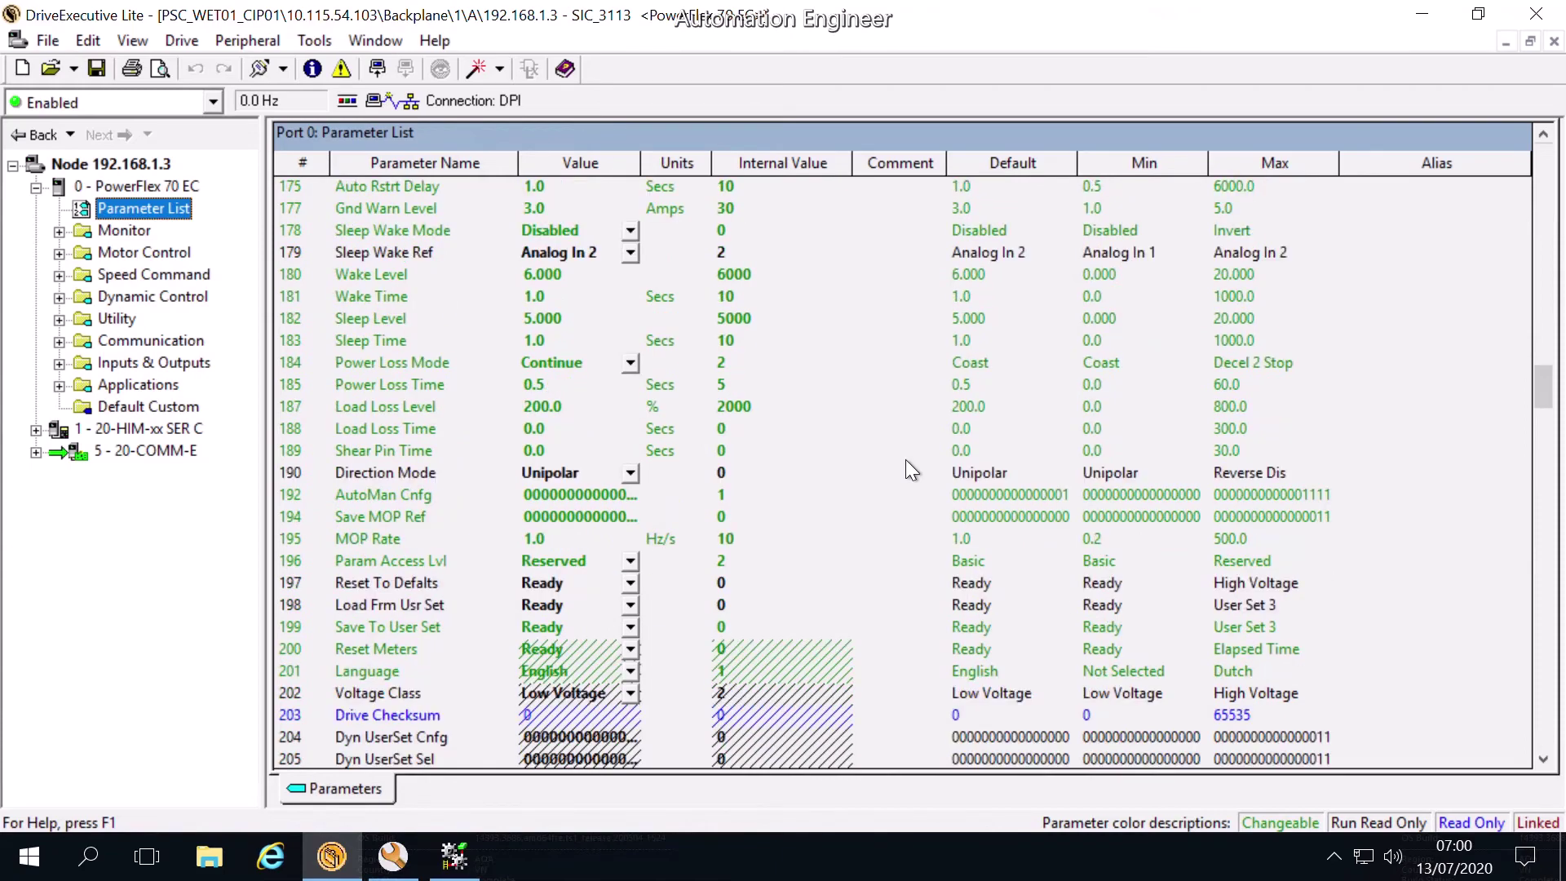
Examine the user set, drive status, diagnostic, testpoint, fault history and DPI mask parameters further down the parameter list.
{"action": "scroll", "coordinate": [914, 469], "scroll_direction": "down", "scroll_amount": 1}
{"action": "scroll", "coordinate": [922, 467], "scroll_direction": "down", "scroll_amount": 2}
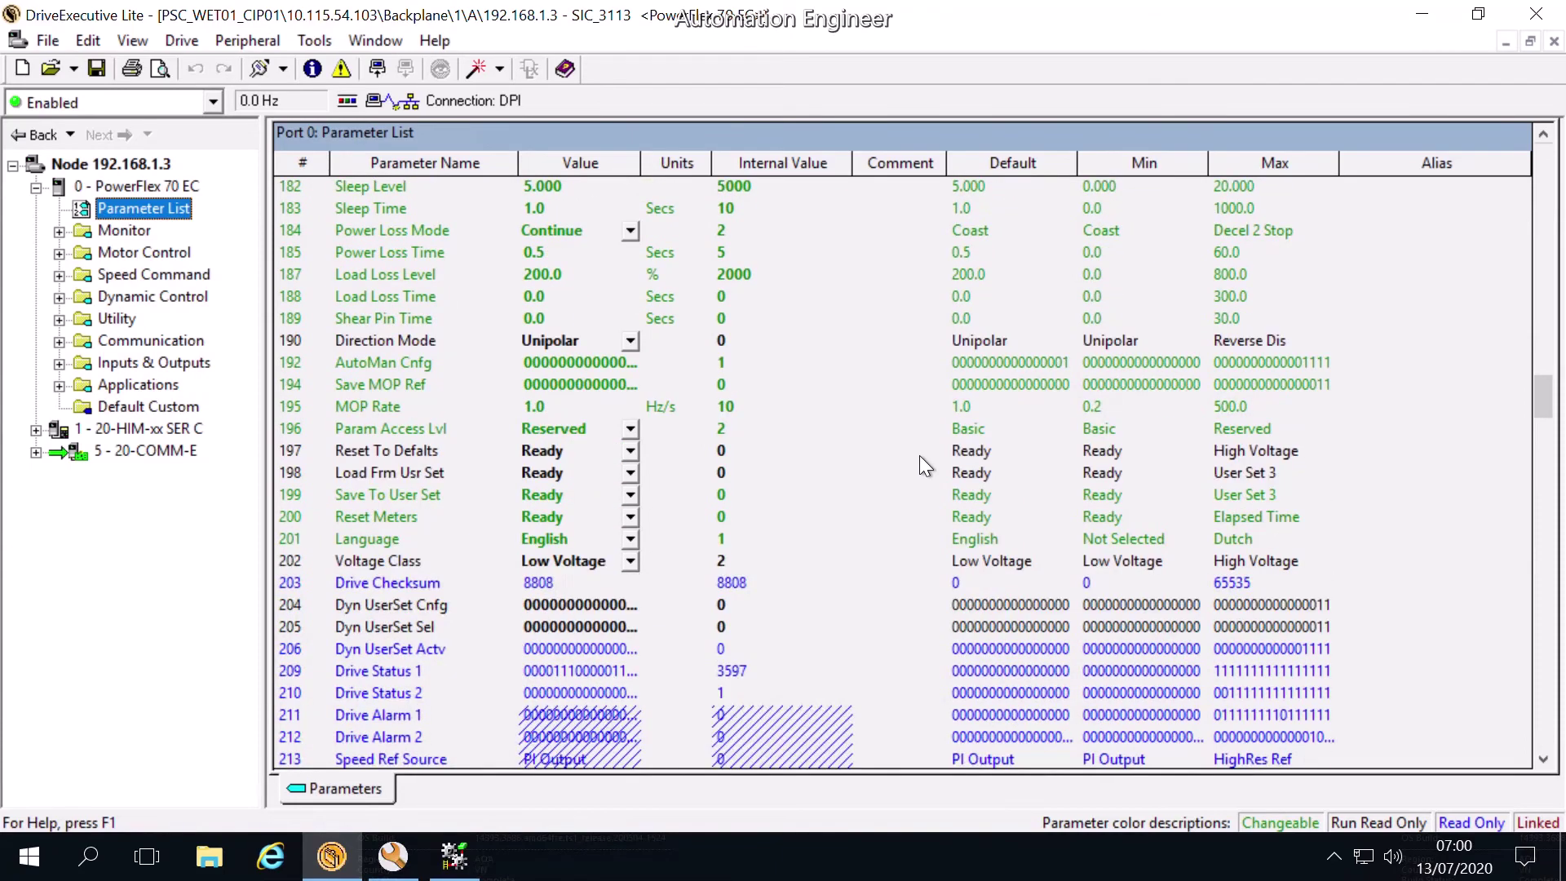
{"action": "scroll", "coordinate": [919, 456], "scroll_direction": "down", "scroll_amount": 1}
{"action": "scroll", "coordinate": [920, 454], "scroll_direction": "down", "scroll_amount": 3}
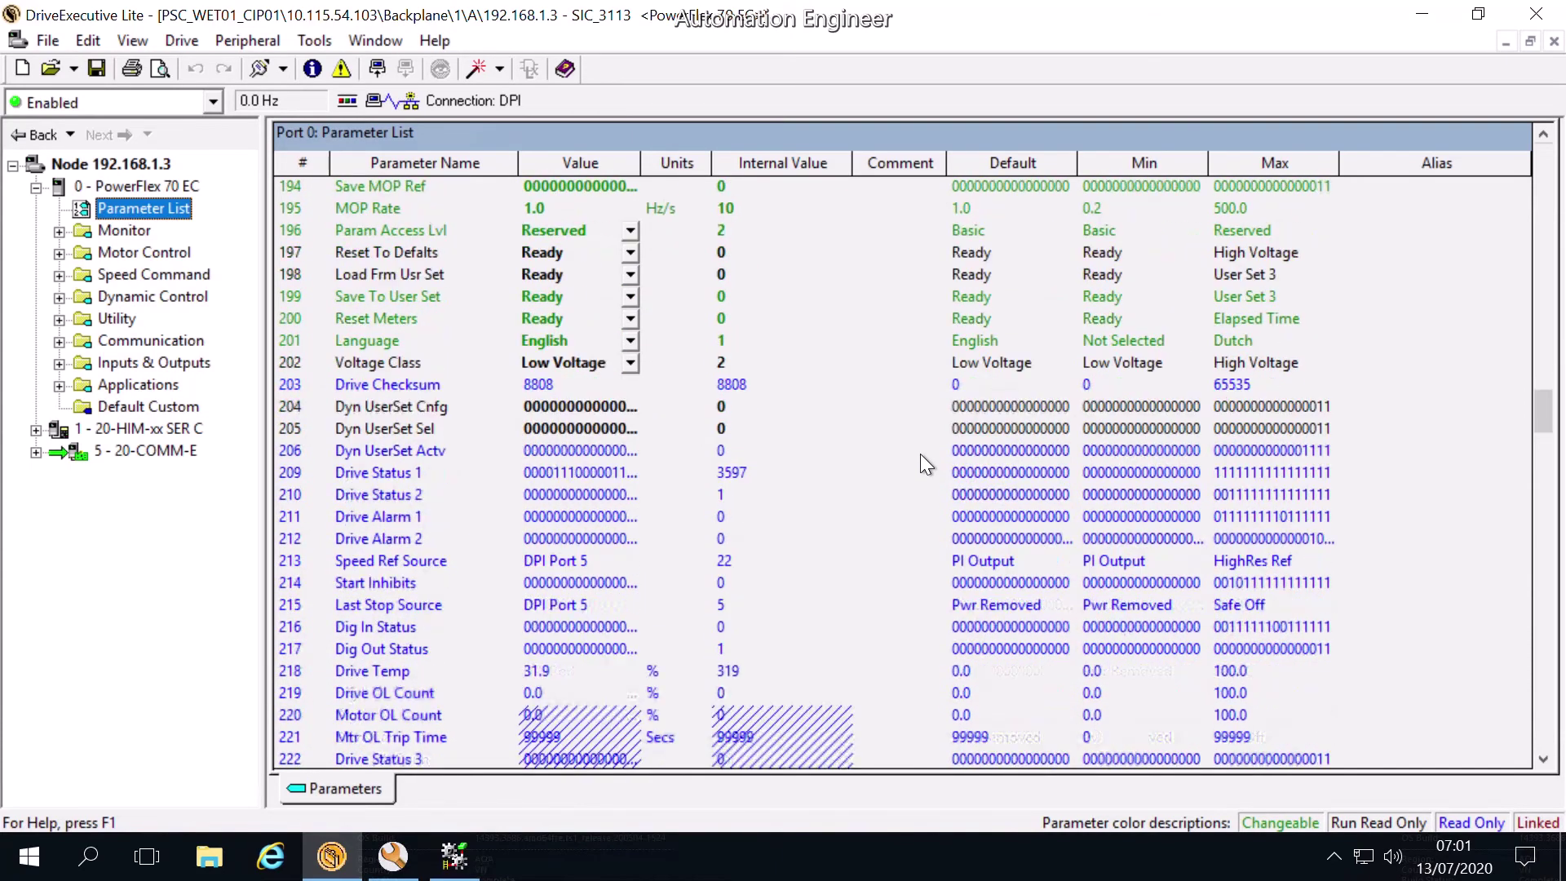
{"action": "scroll", "coordinate": [920, 453], "scroll_direction": "down", "scroll_amount": 2}
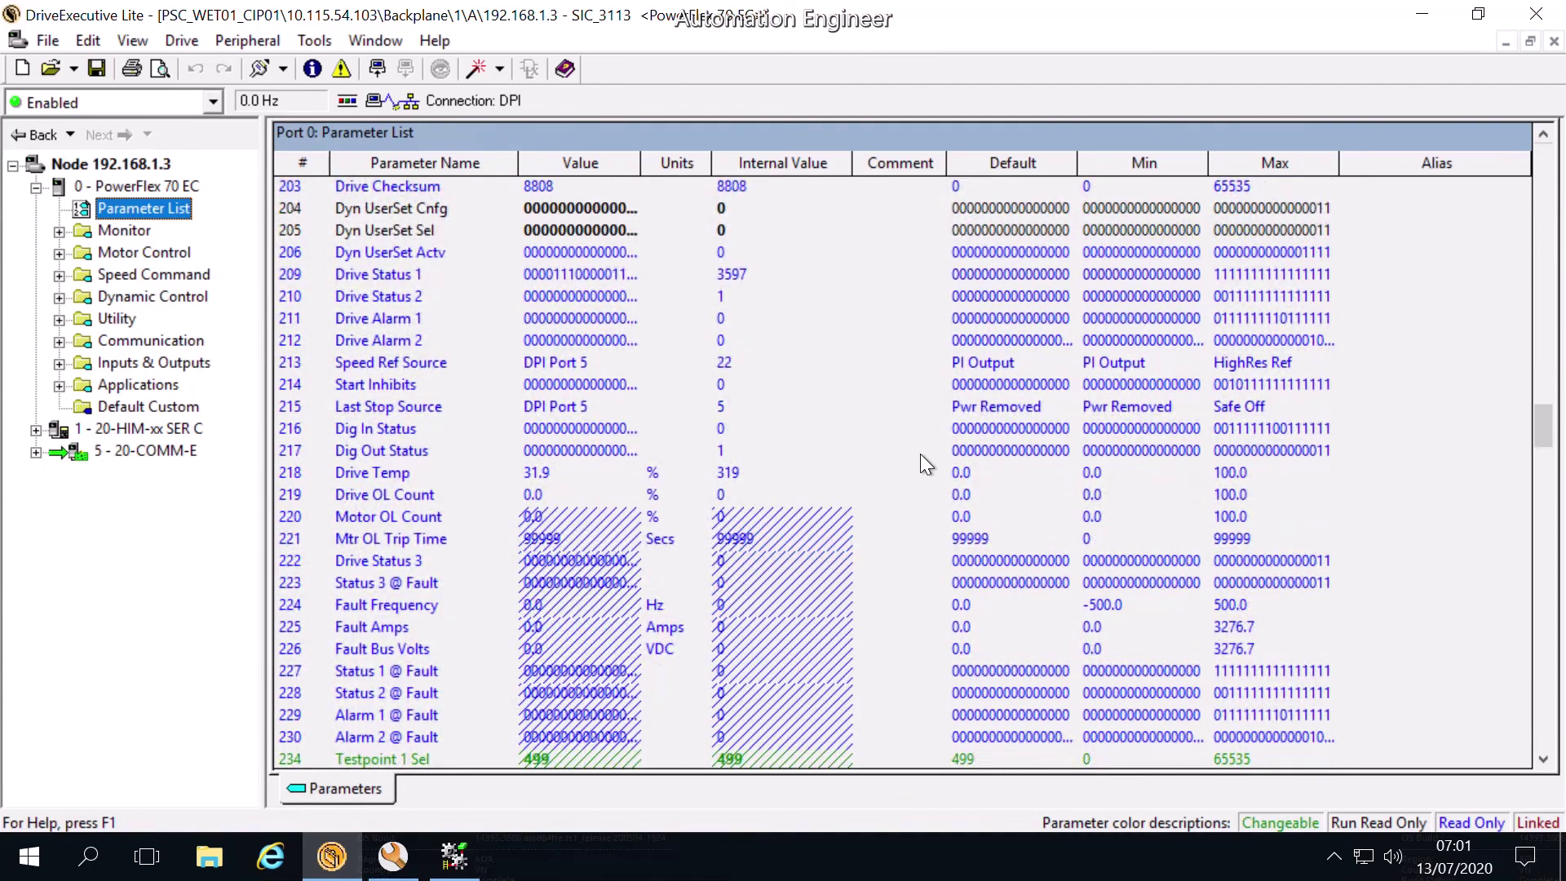
{"action": "scroll", "coordinate": [921, 454], "scroll_direction": "down", "scroll_amount": 4}
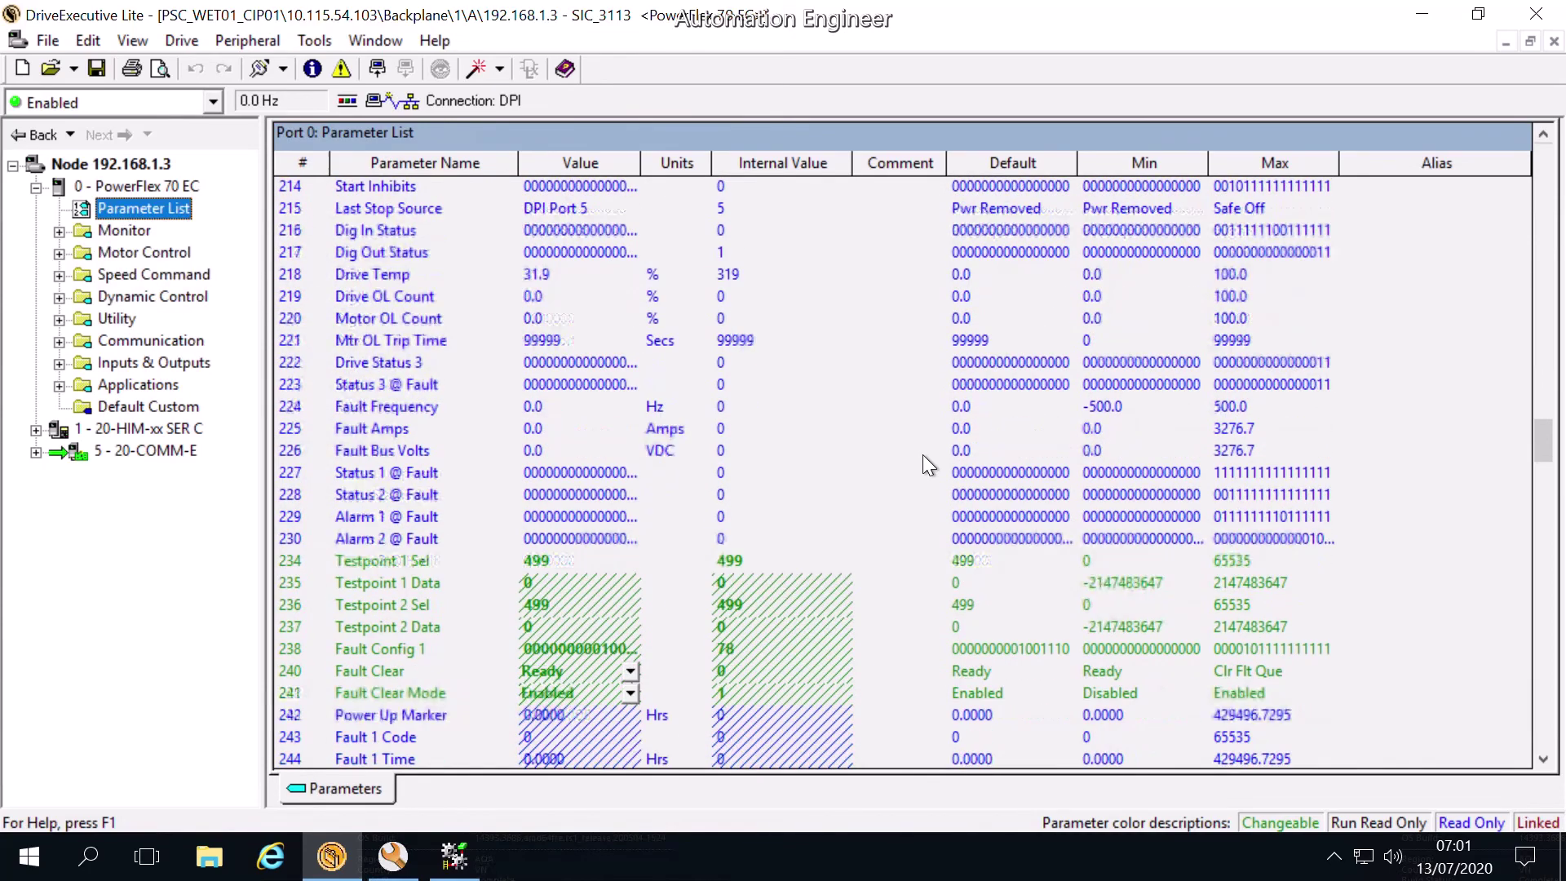
{"action": "scroll", "coordinate": [922, 454], "scroll_direction": "down", "scroll_amount": 2}
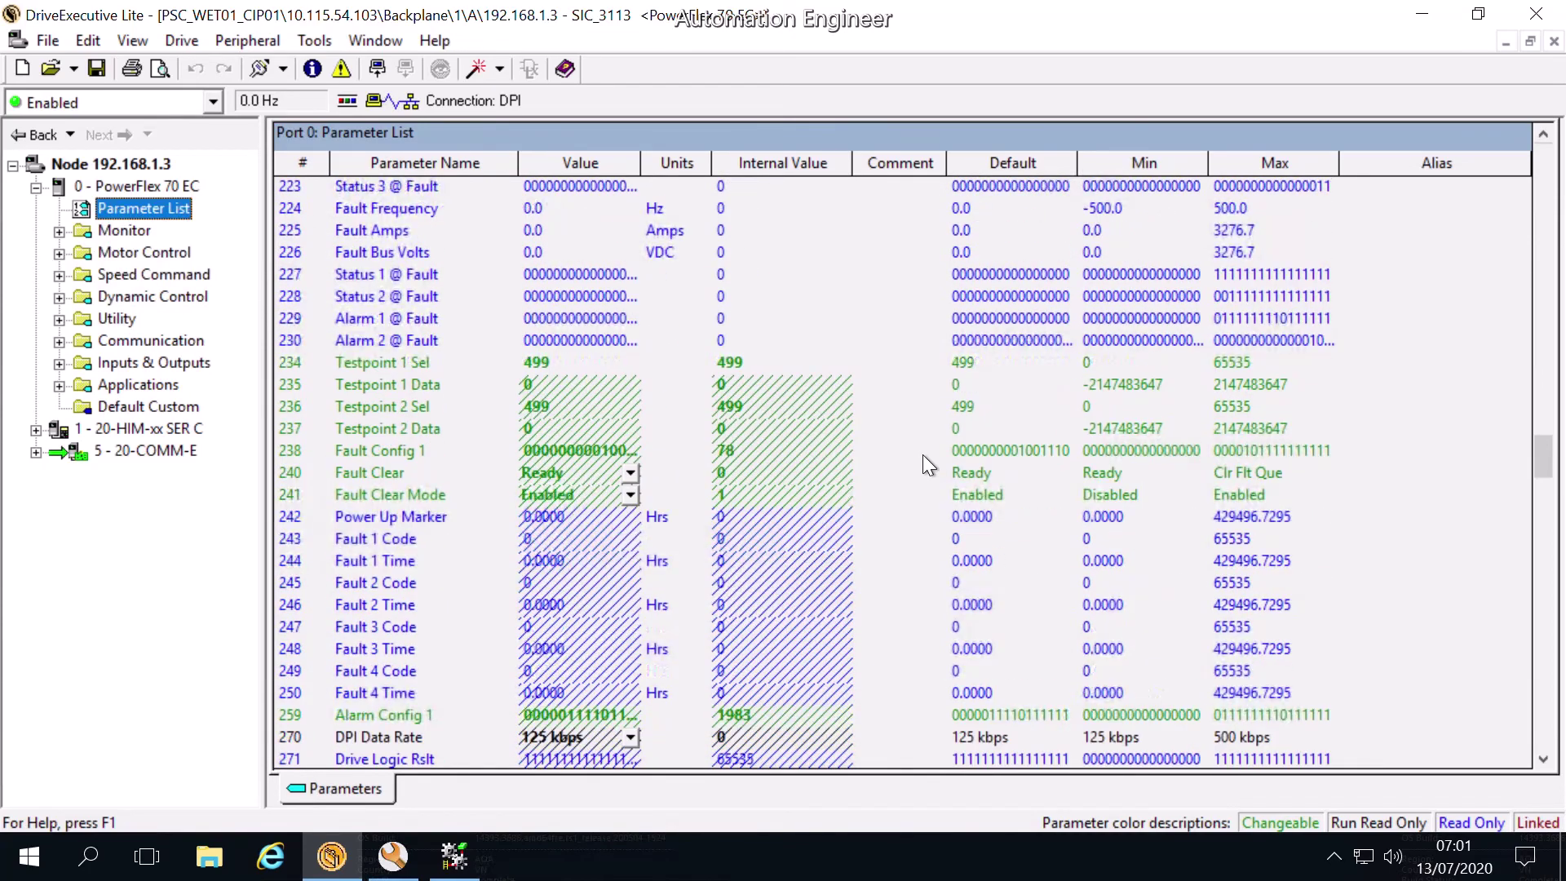
{"action": "scroll", "coordinate": [923, 454], "scroll_direction": "down", "scroll_amount": 3}
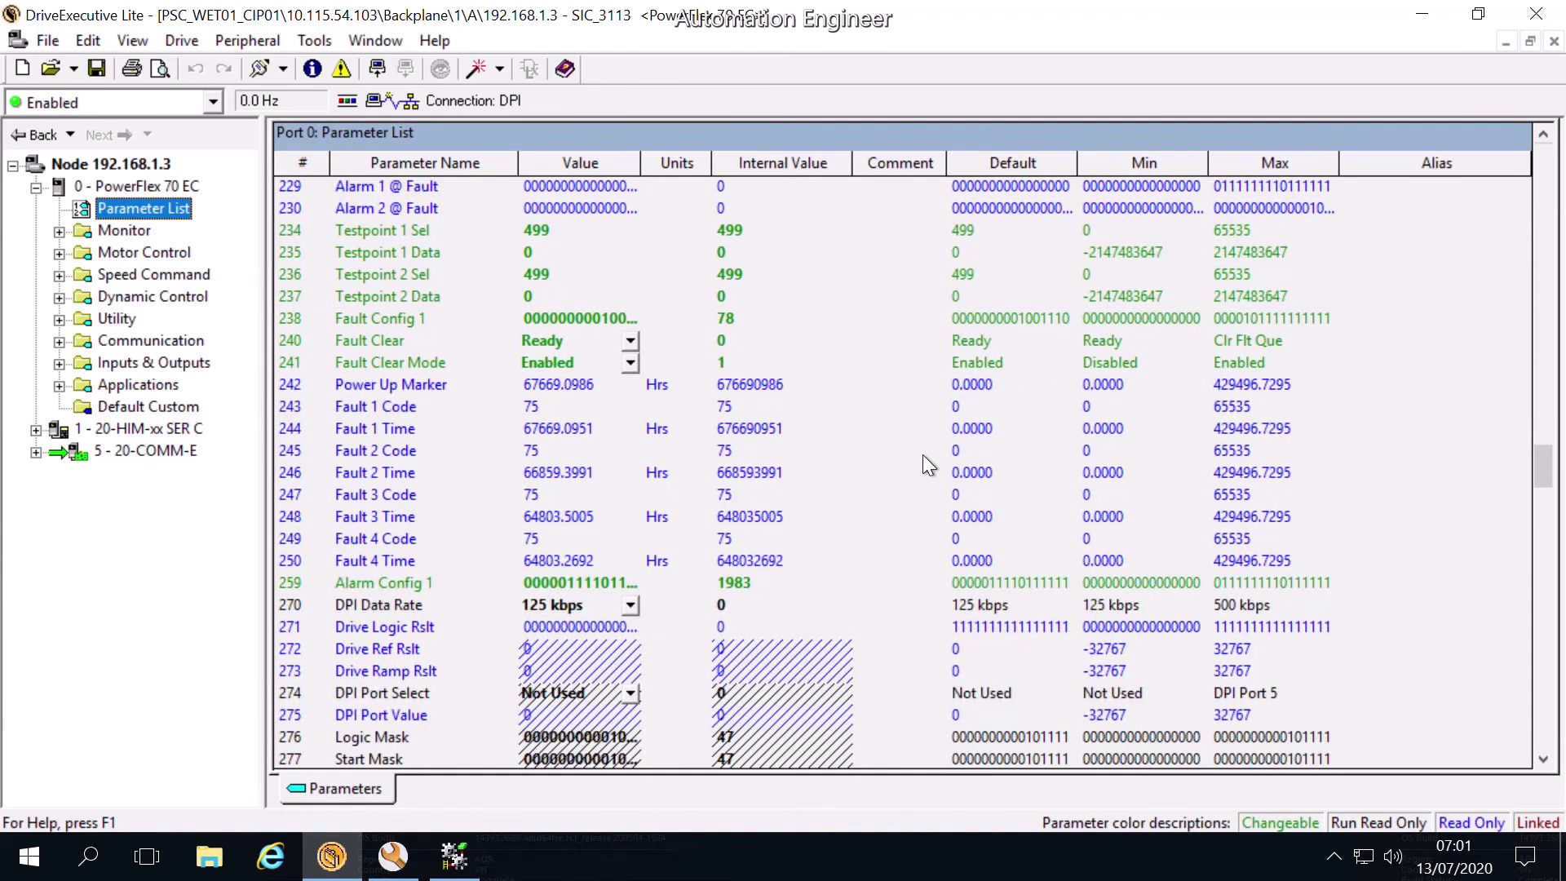
{"action": "scroll", "coordinate": [922, 455], "scroll_direction": "down", "scroll_amount": 4}
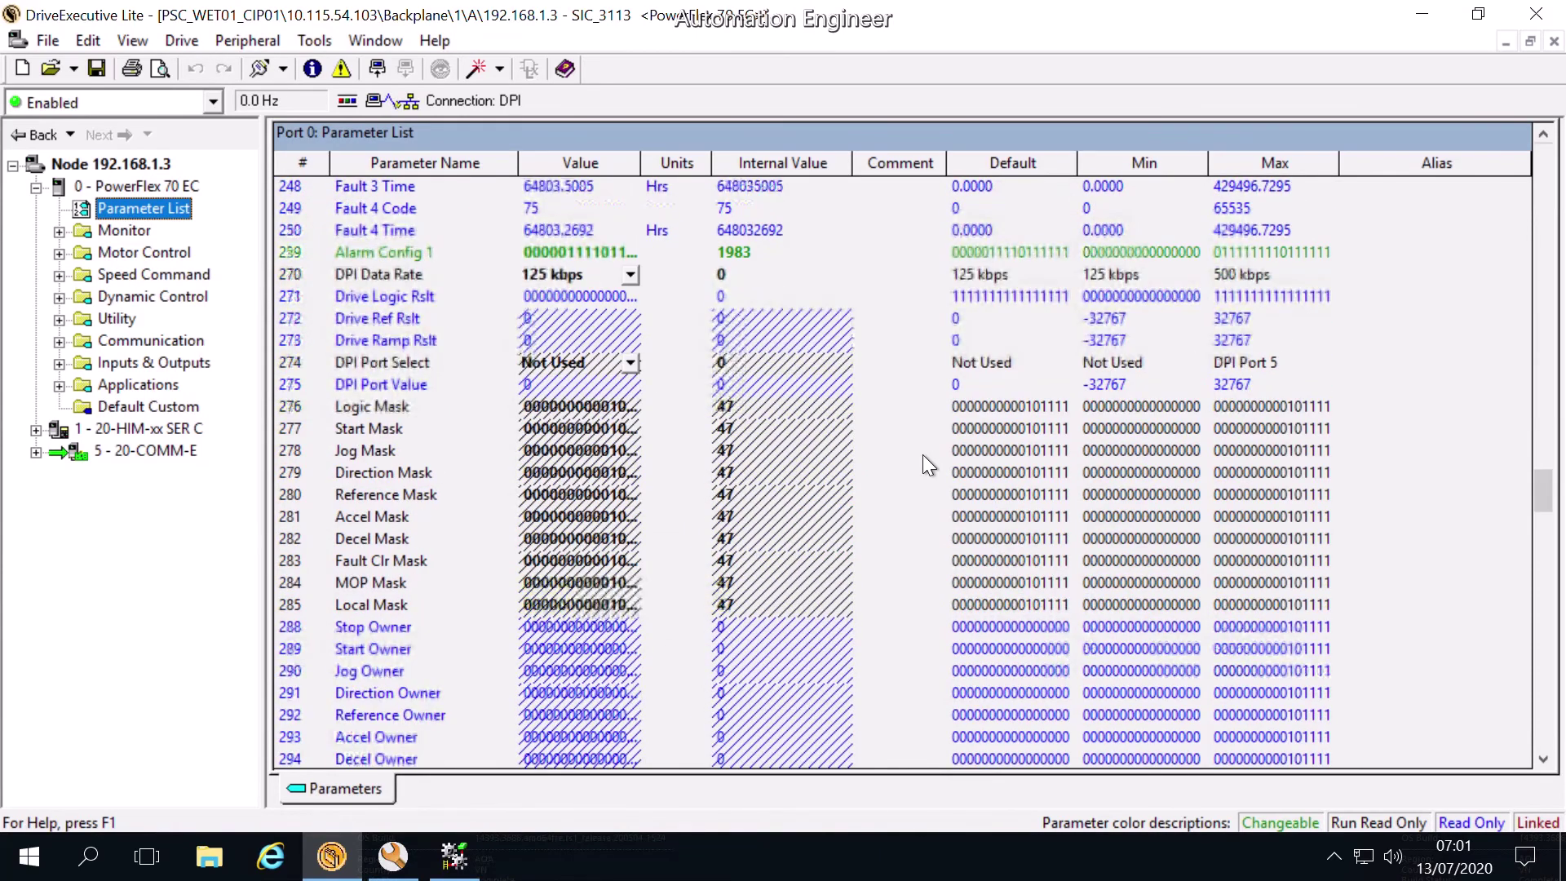
Examine the owner, datalink, analog input and output, and digital input and output parameters in the list.
{"action": "scroll", "coordinate": [923, 454], "scroll_direction": "down", "scroll_amount": 3}
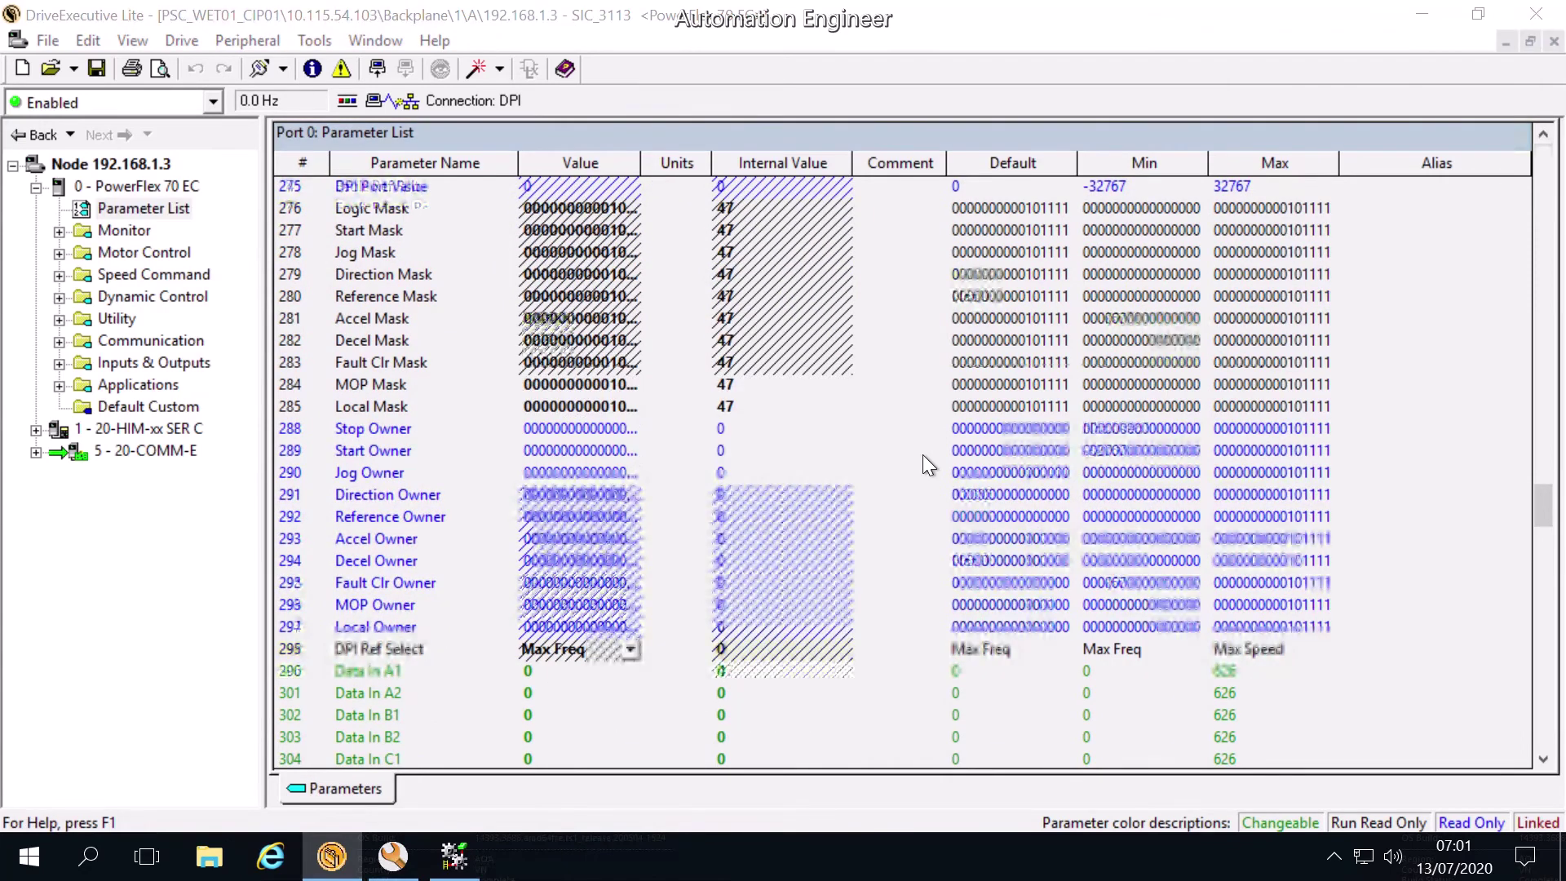
{"action": "scroll", "coordinate": [923, 455], "scroll_direction": "down", "scroll_amount": 1}
{"action": "scroll", "coordinate": [924, 466], "scroll_direction": "down", "scroll_amount": 3}
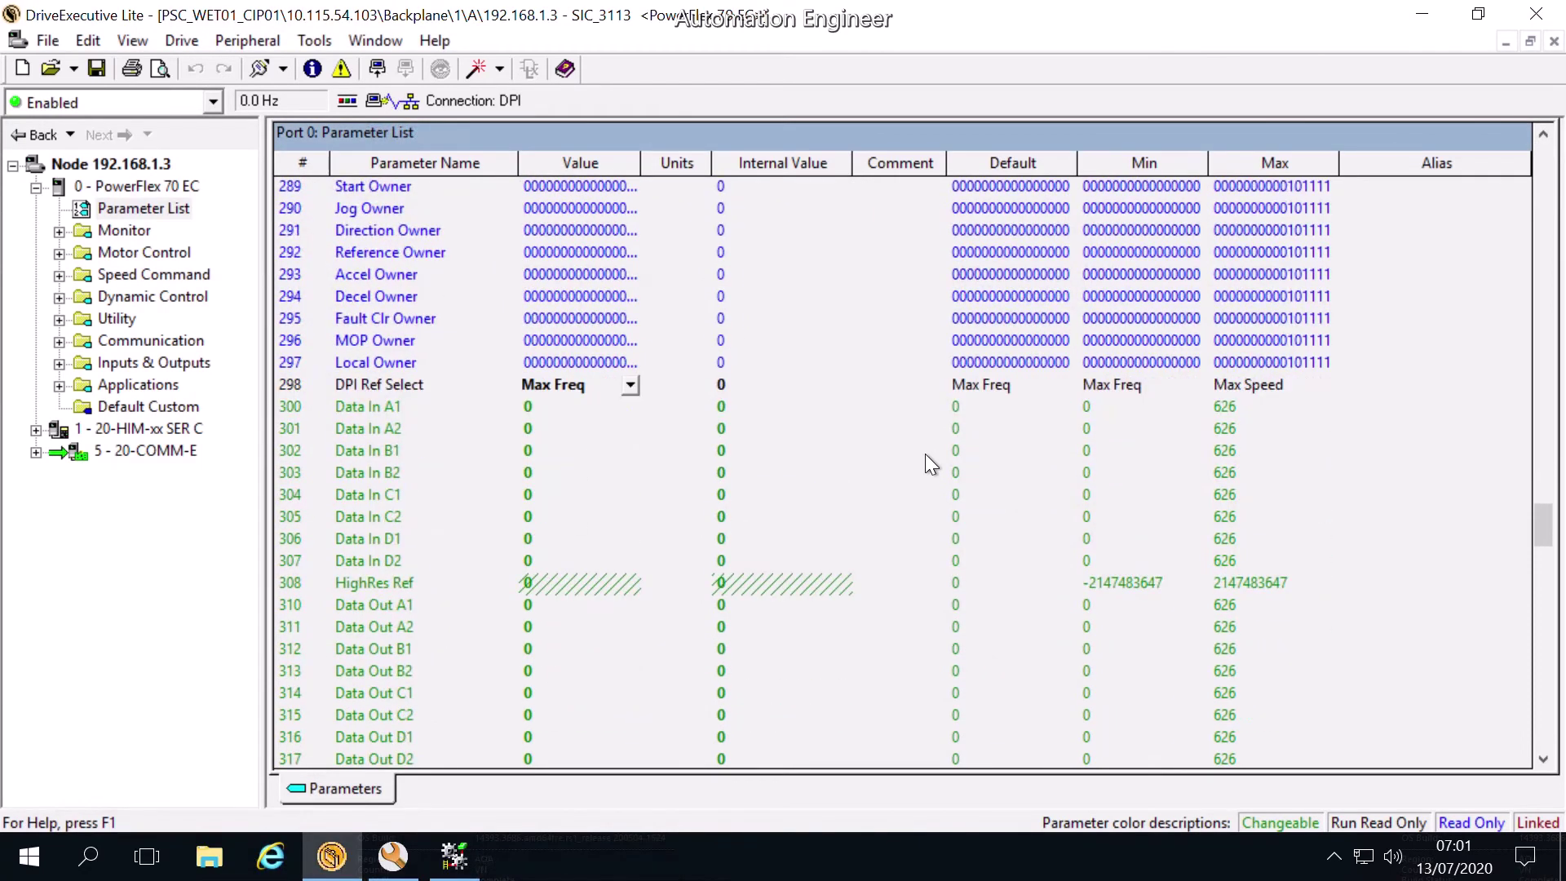
{"action": "scroll", "coordinate": [926, 455], "scroll_direction": "down", "scroll_amount": 2}
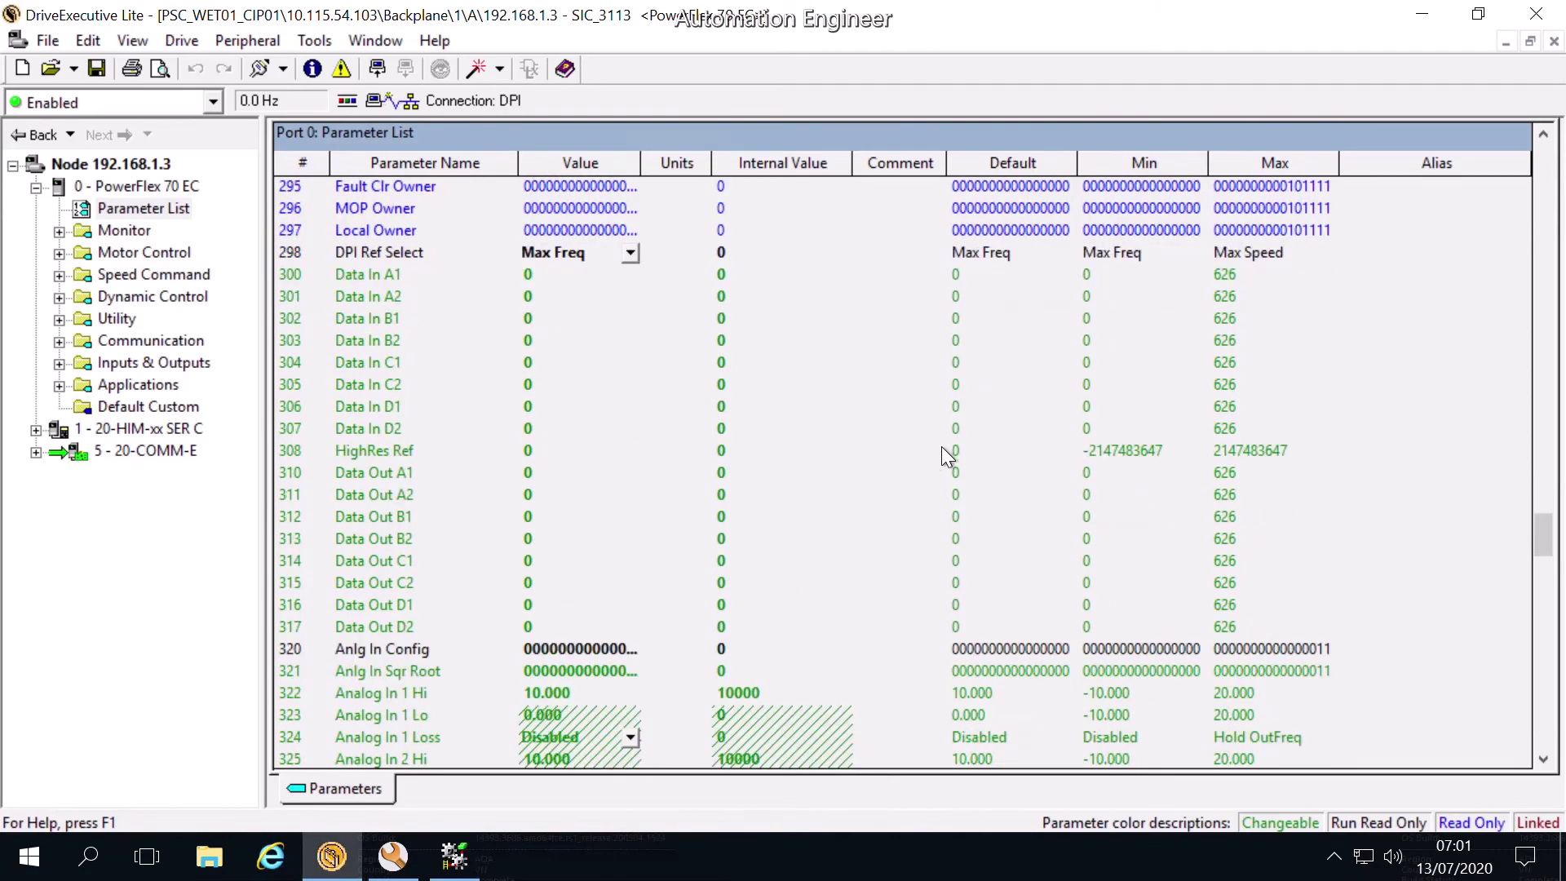
{"action": "scroll", "coordinate": [942, 446], "scroll_direction": "down", "scroll_amount": 4}
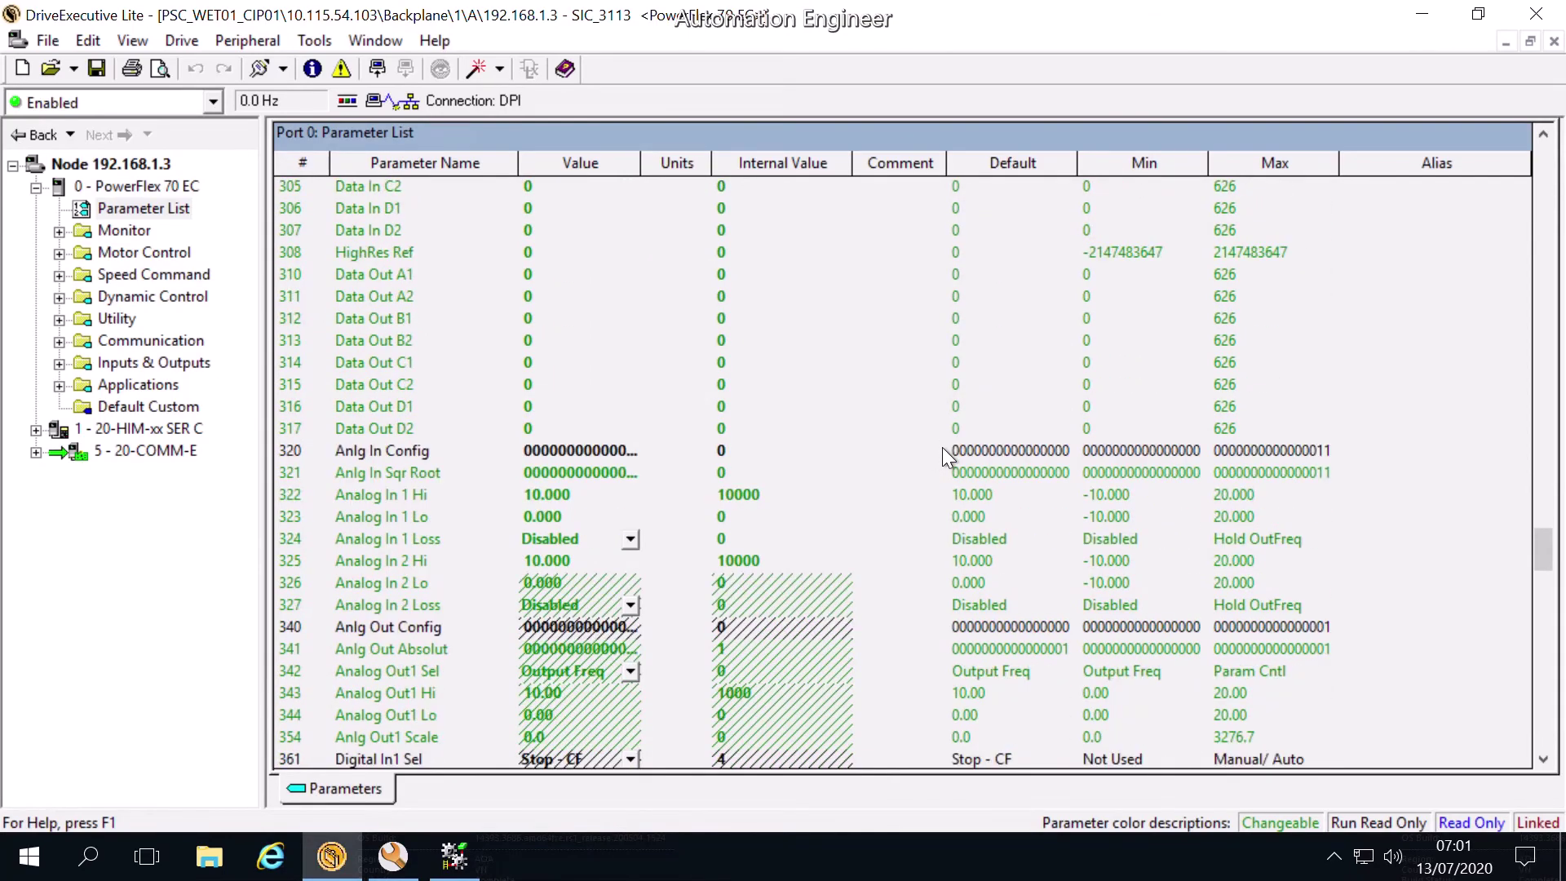
{"action": "scroll", "coordinate": [943, 447], "scroll_direction": "down", "scroll_amount": 3}
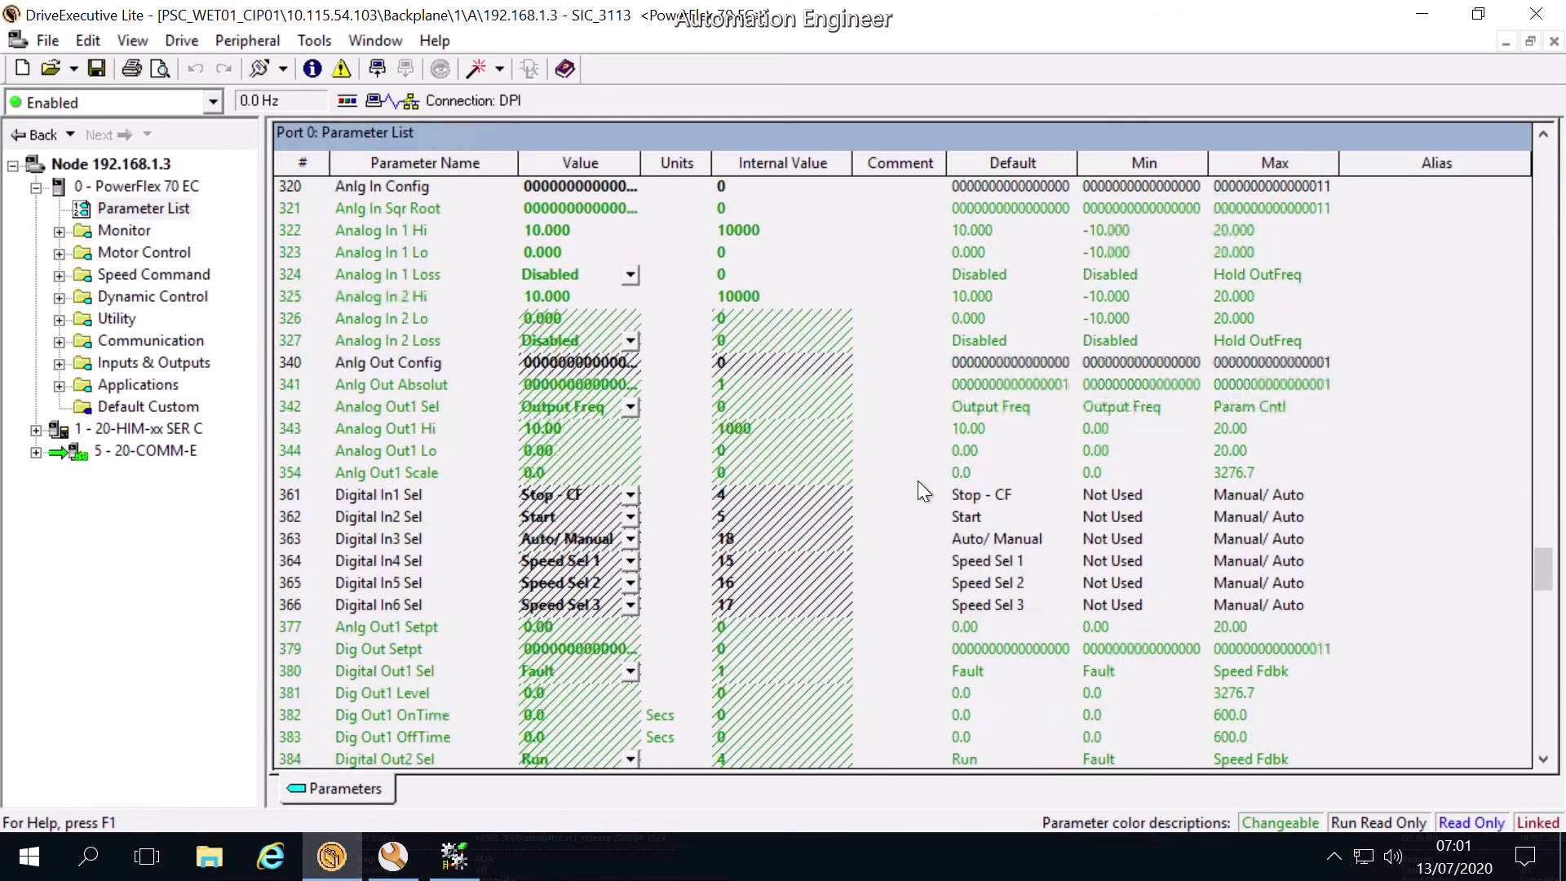
{"action": "scroll", "coordinate": [917, 483], "scroll_direction": "down", "scroll_amount": 3}
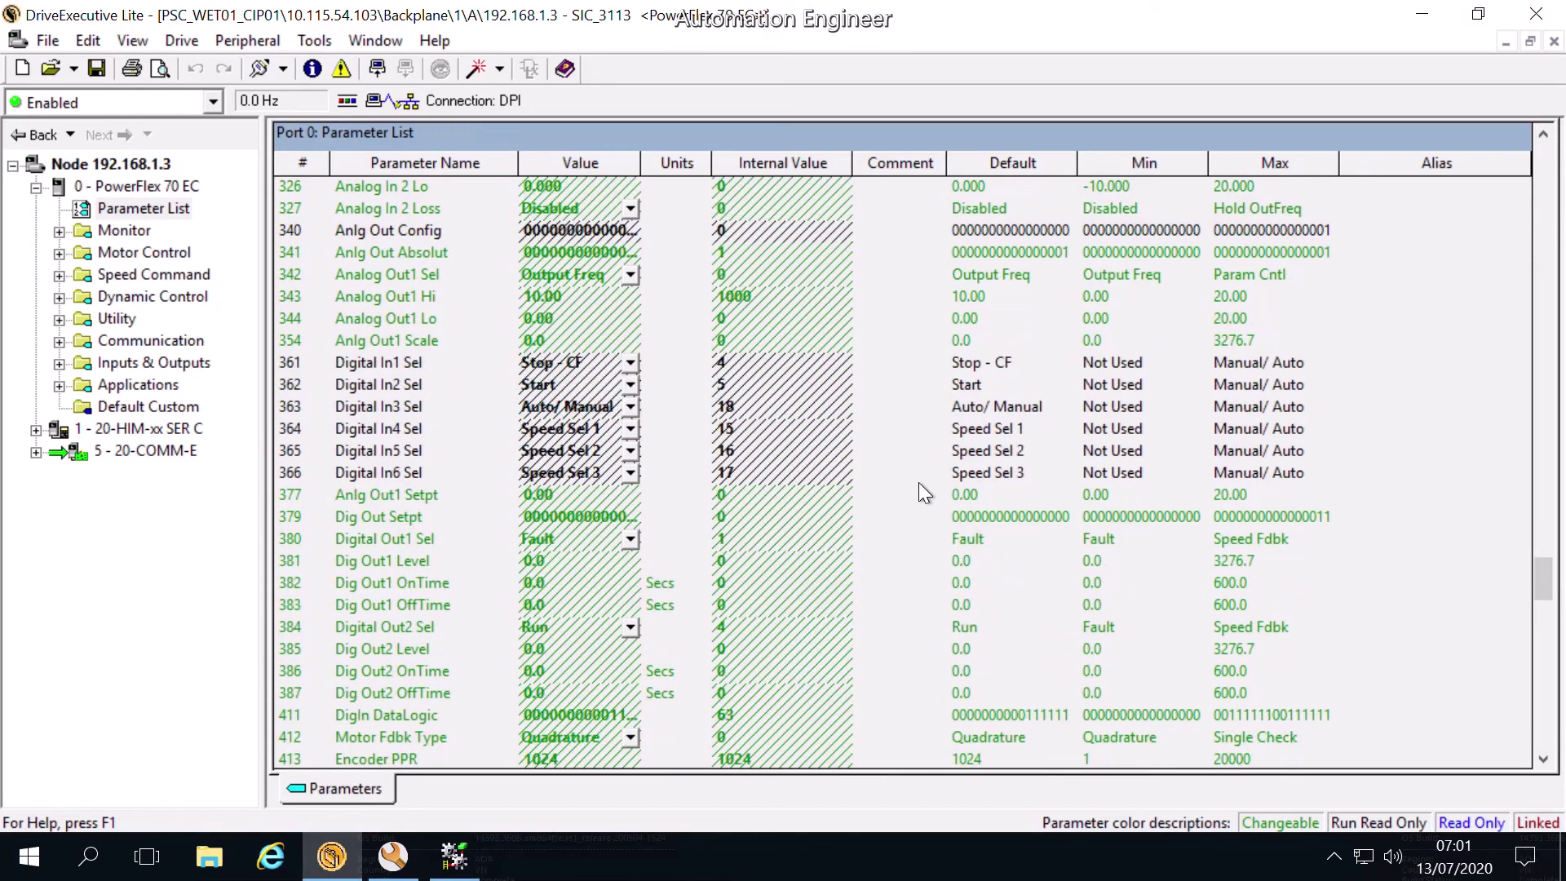
{"action": "scroll", "coordinate": [919, 481], "scroll_direction": "down", "scroll_amount": 4}
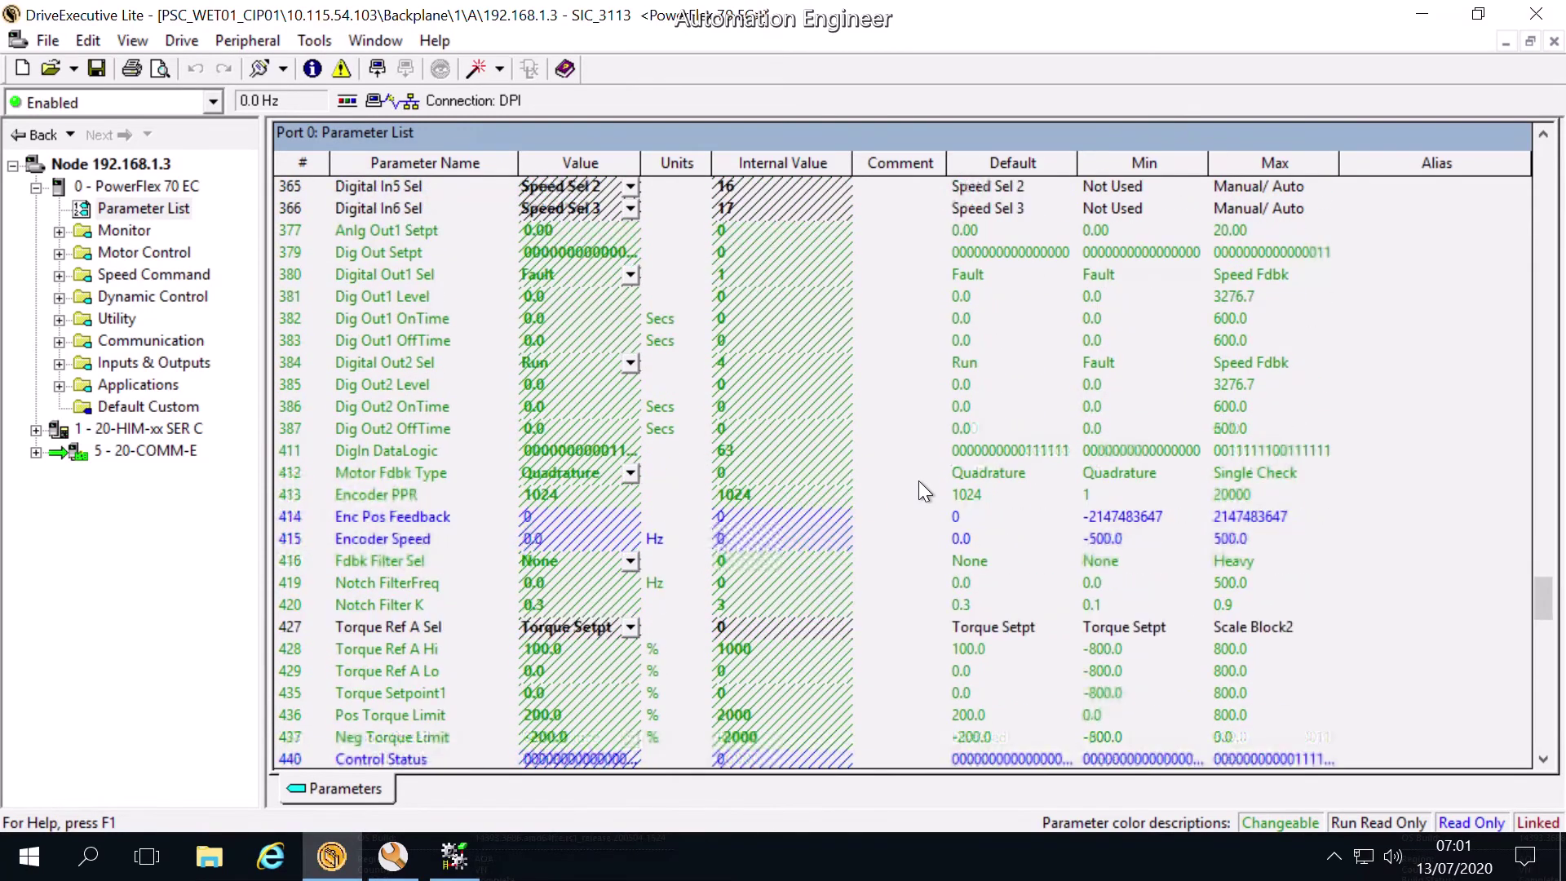
Examine the encoder, torque, speed loop, PI scaling, regulator tuning and fiber parameters through the end of the list.
{"action": "scroll", "coordinate": [918, 481], "scroll_direction": "down", "scroll_amount": 3}
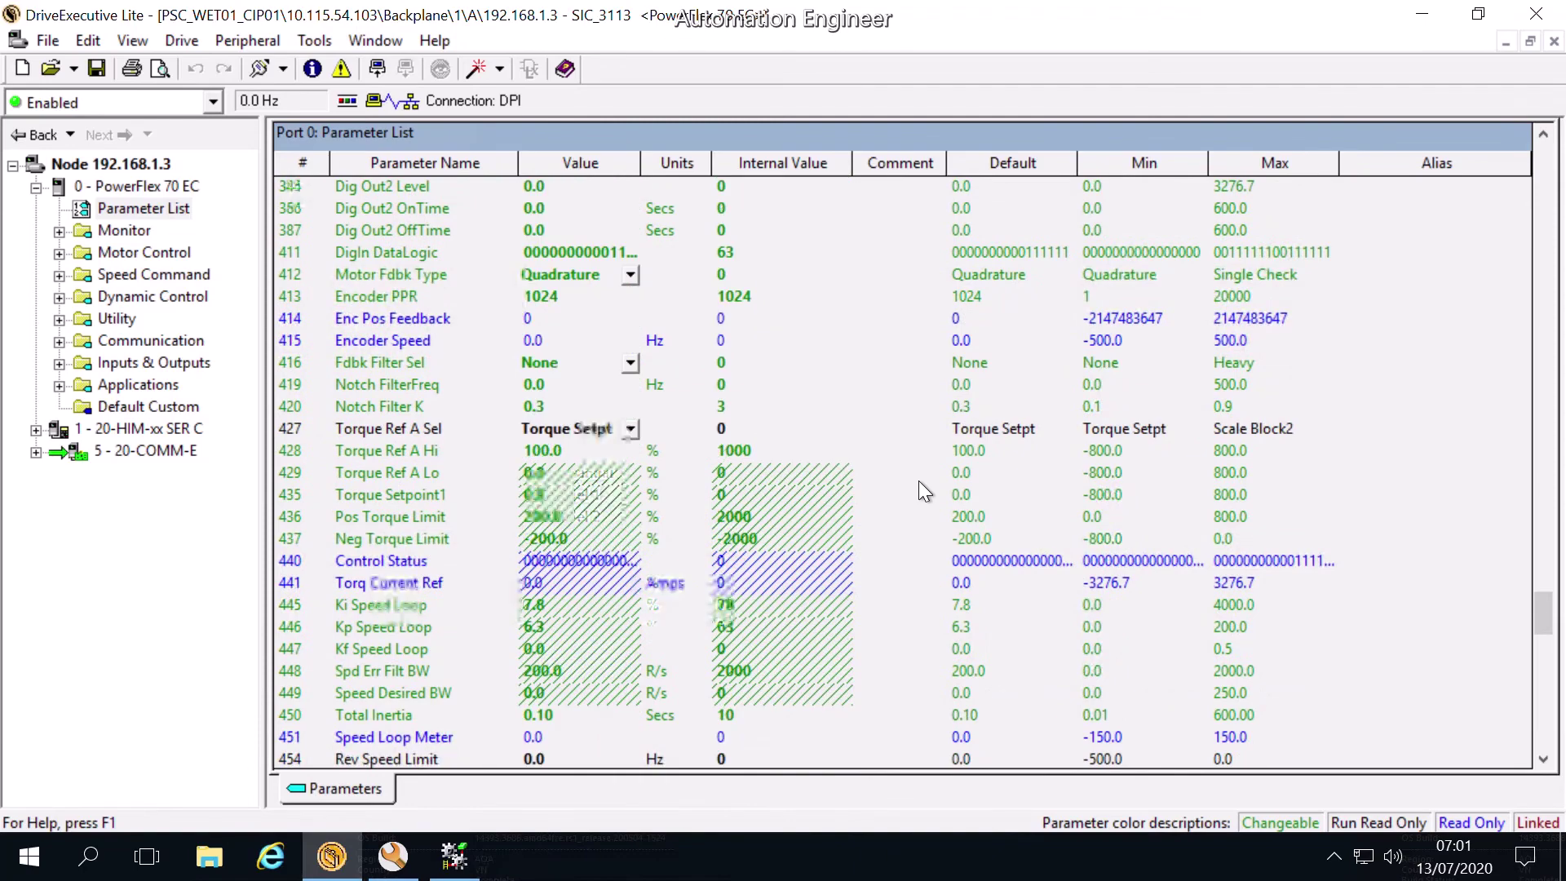
{"action": "scroll", "coordinate": [919, 480], "scroll_direction": "down", "scroll_amount": 3}
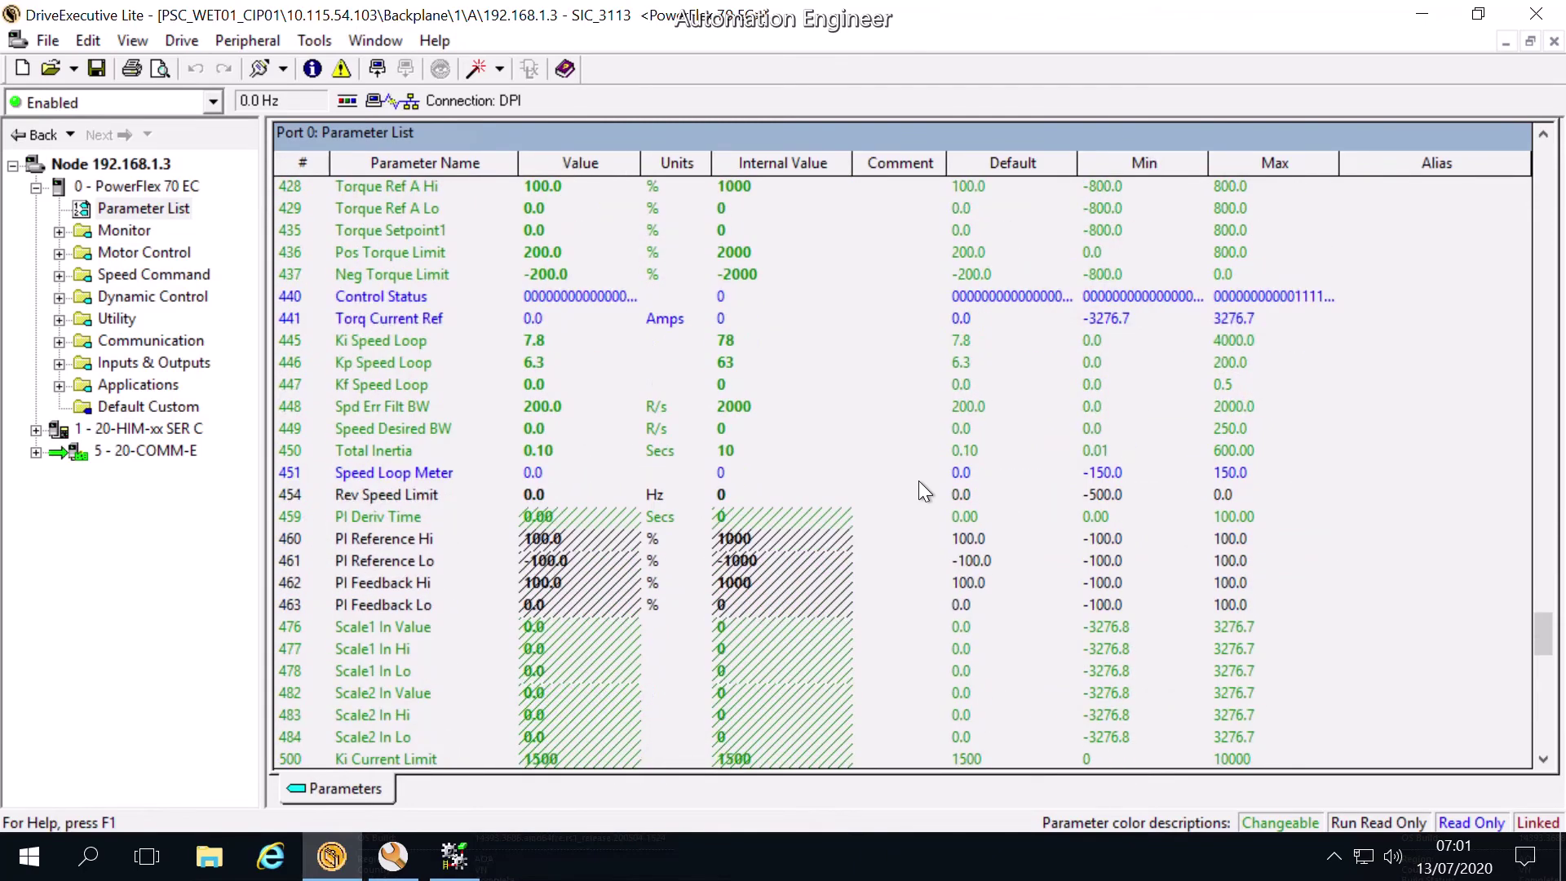
{"action": "scroll", "coordinate": [928, 486], "scroll_direction": "down", "scroll_amount": 3}
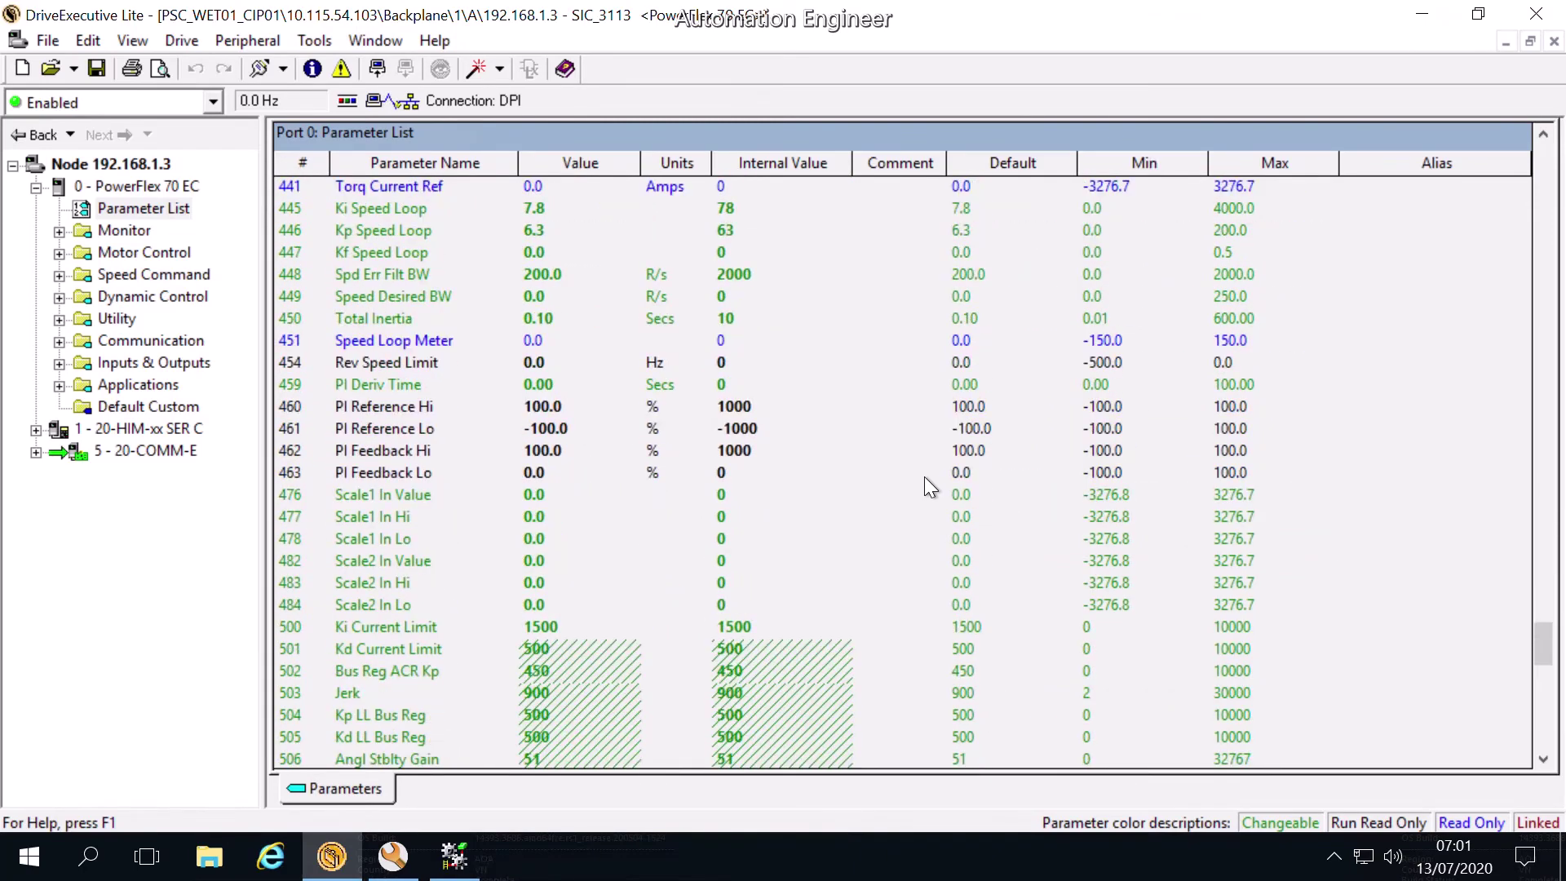
{"action": "scroll", "coordinate": [925, 479], "scroll_direction": "down", "scroll_amount": 4}
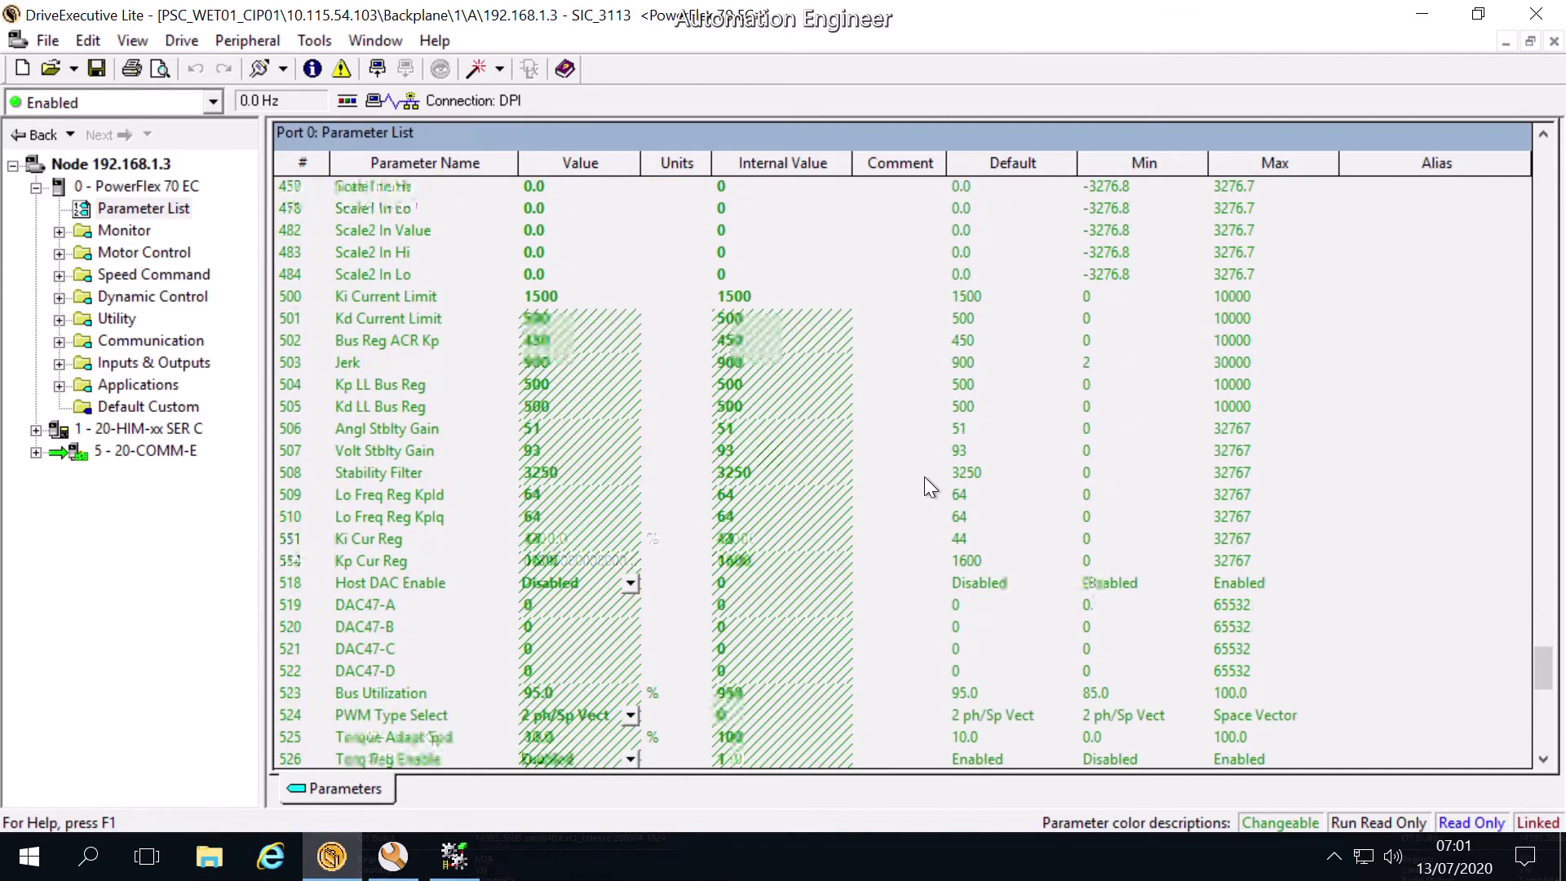
{"action": "scroll", "coordinate": [924, 487], "scroll_direction": "down", "scroll_amount": 1}
{"action": "scroll", "coordinate": [924, 477], "scroll_direction": "down", "scroll_amount": 2}
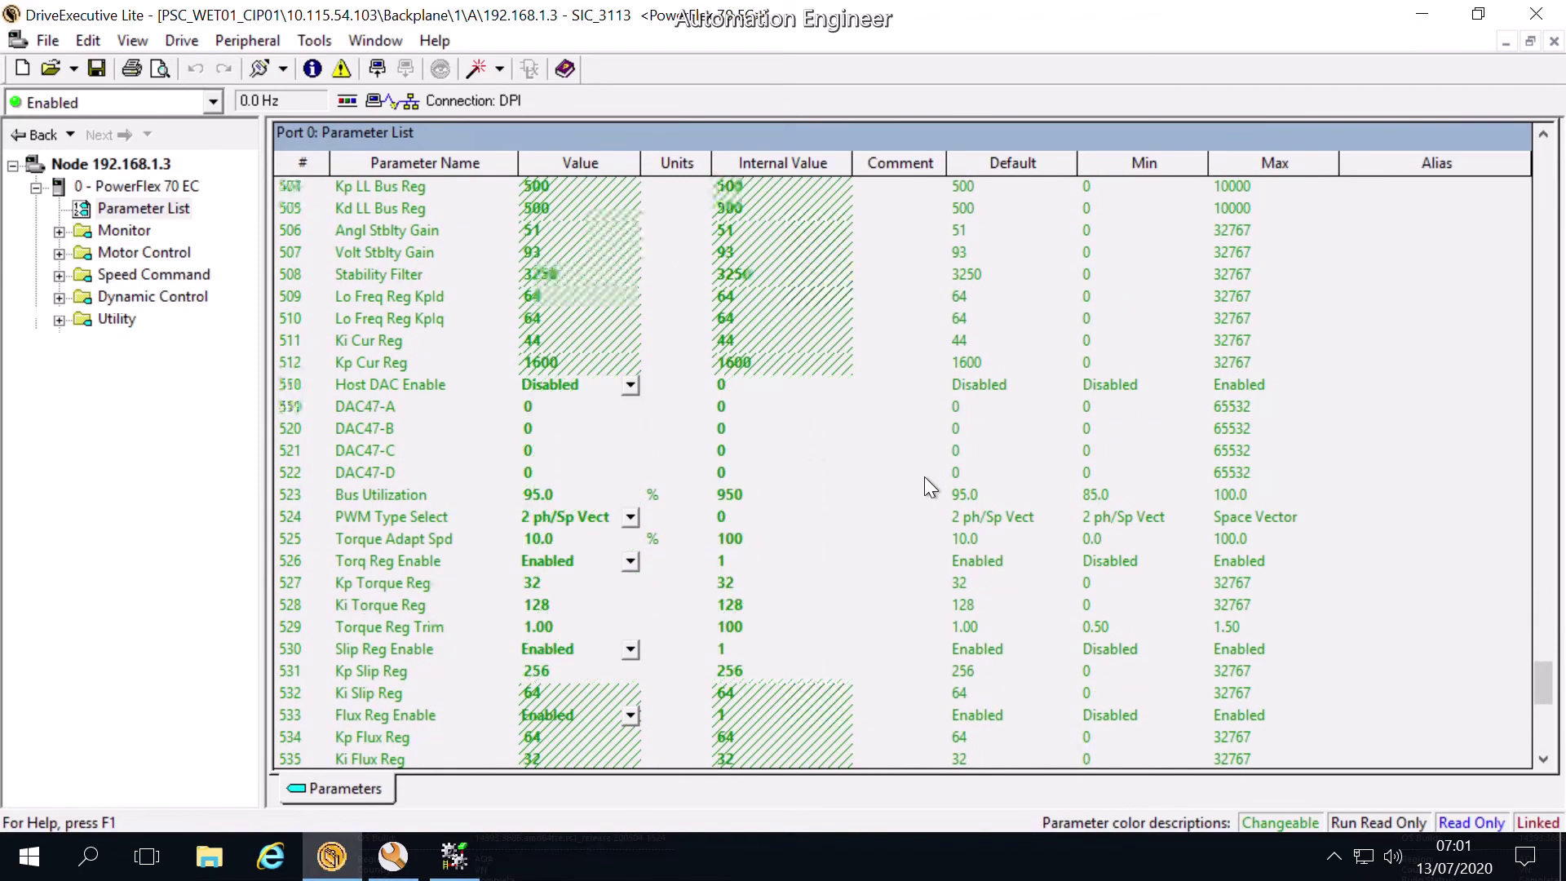
{"action": "scroll", "coordinate": [924, 476], "scroll_direction": "down", "scroll_amount": 7}
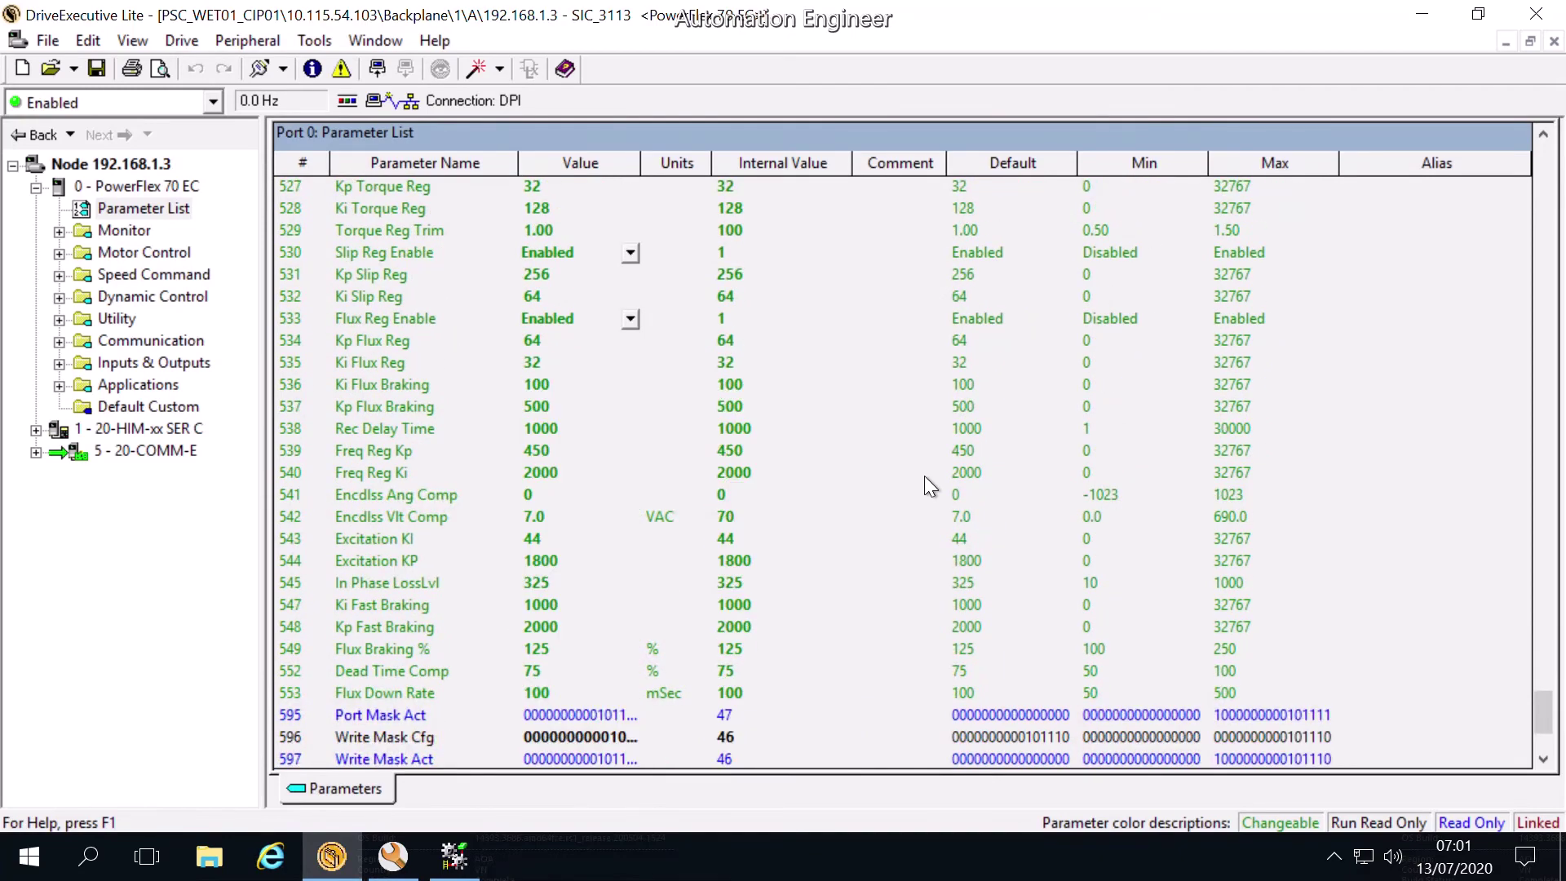
{"action": "scroll", "coordinate": [923, 475], "scroll_direction": "down", "scroll_amount": 3}
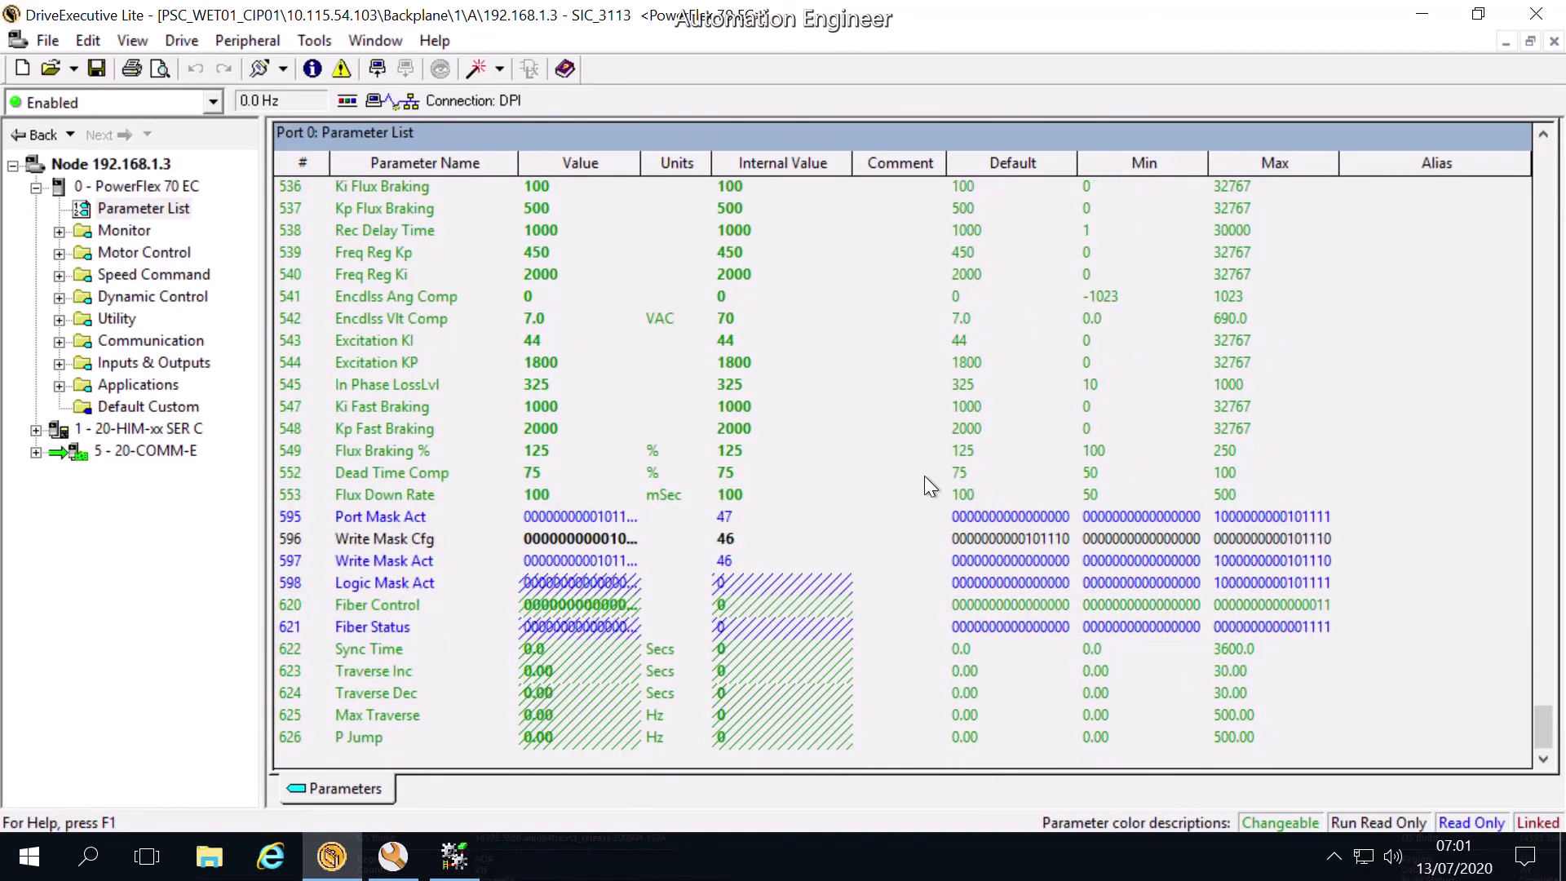
Expand the Monitor file and review its Metering and Drive Data parameter groups.
{"action": "left_click", "coordinate": [118, 233]}
{"action": "left_click", "coordinate": [58, 232]}
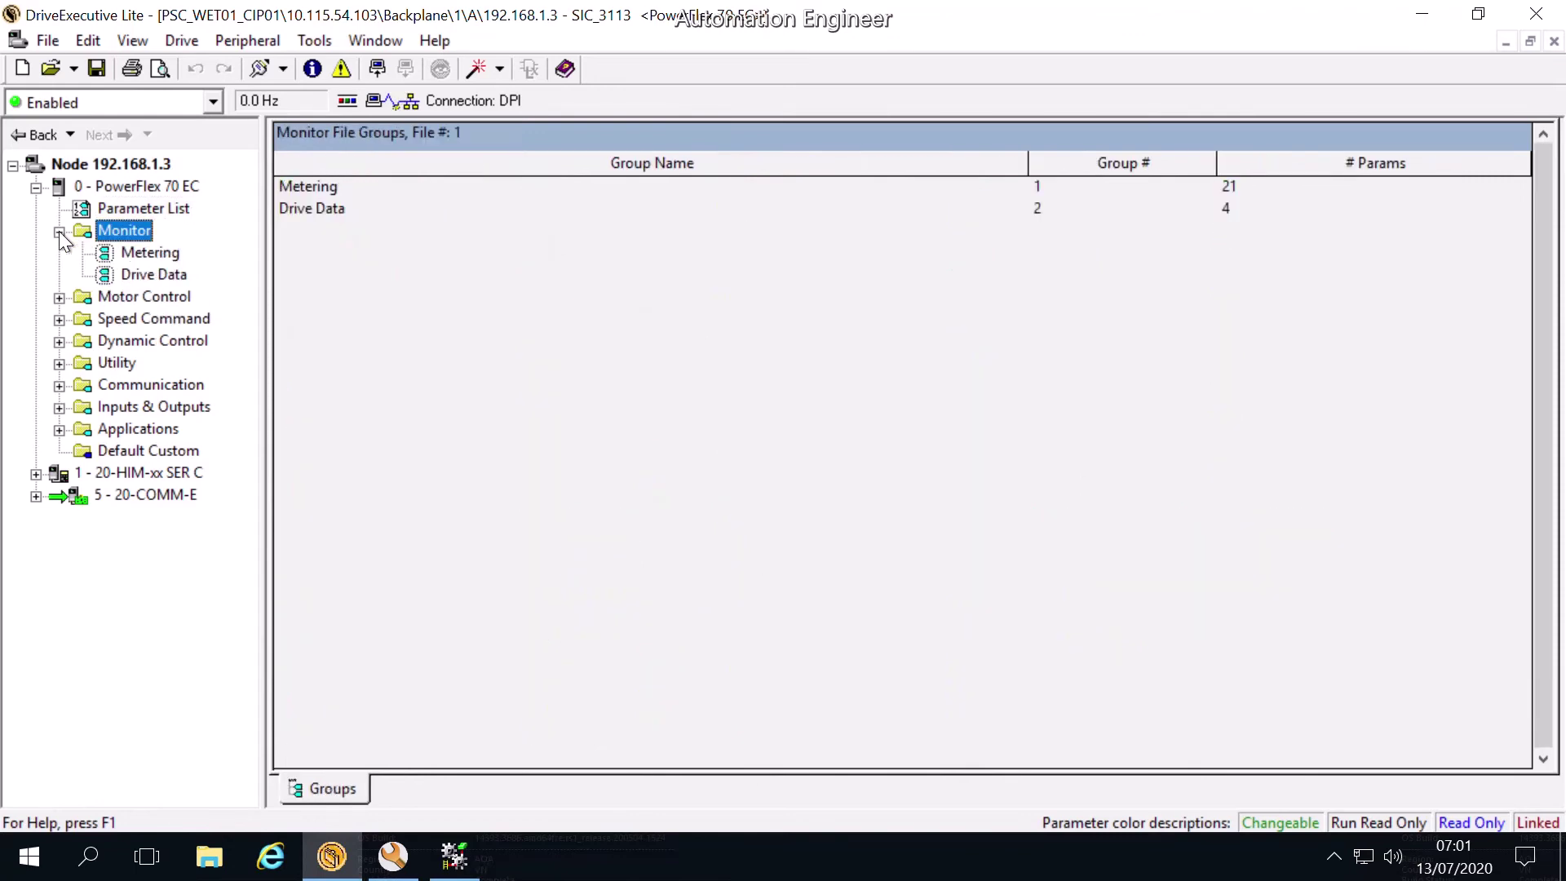
{"action": "left_click", "coordinate": [117, 256]}
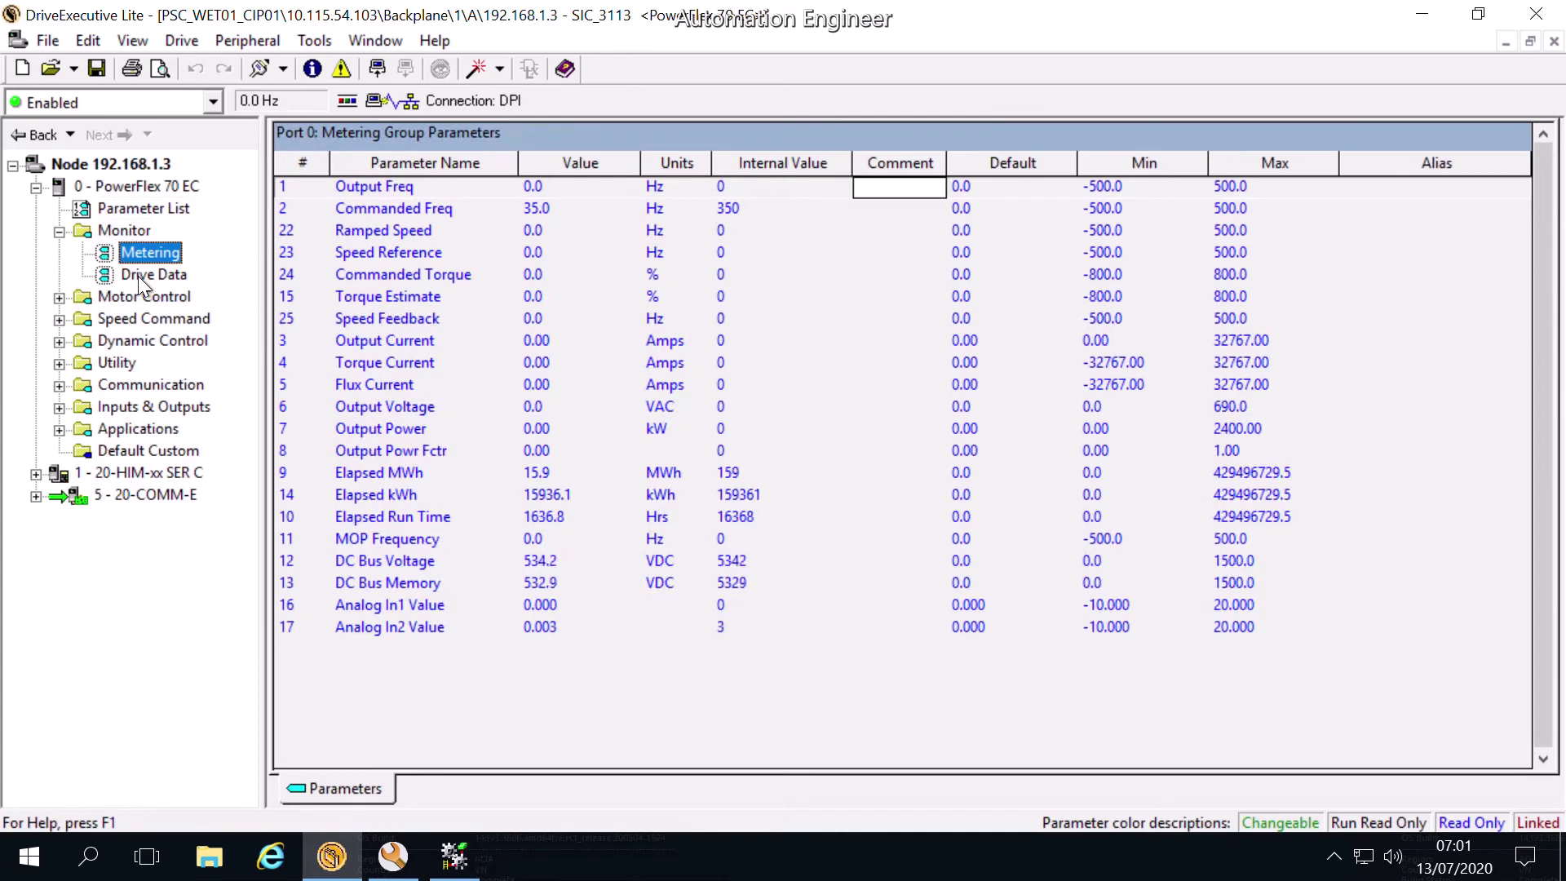
{"action": "left_click", "coordinate": [138, 275]}
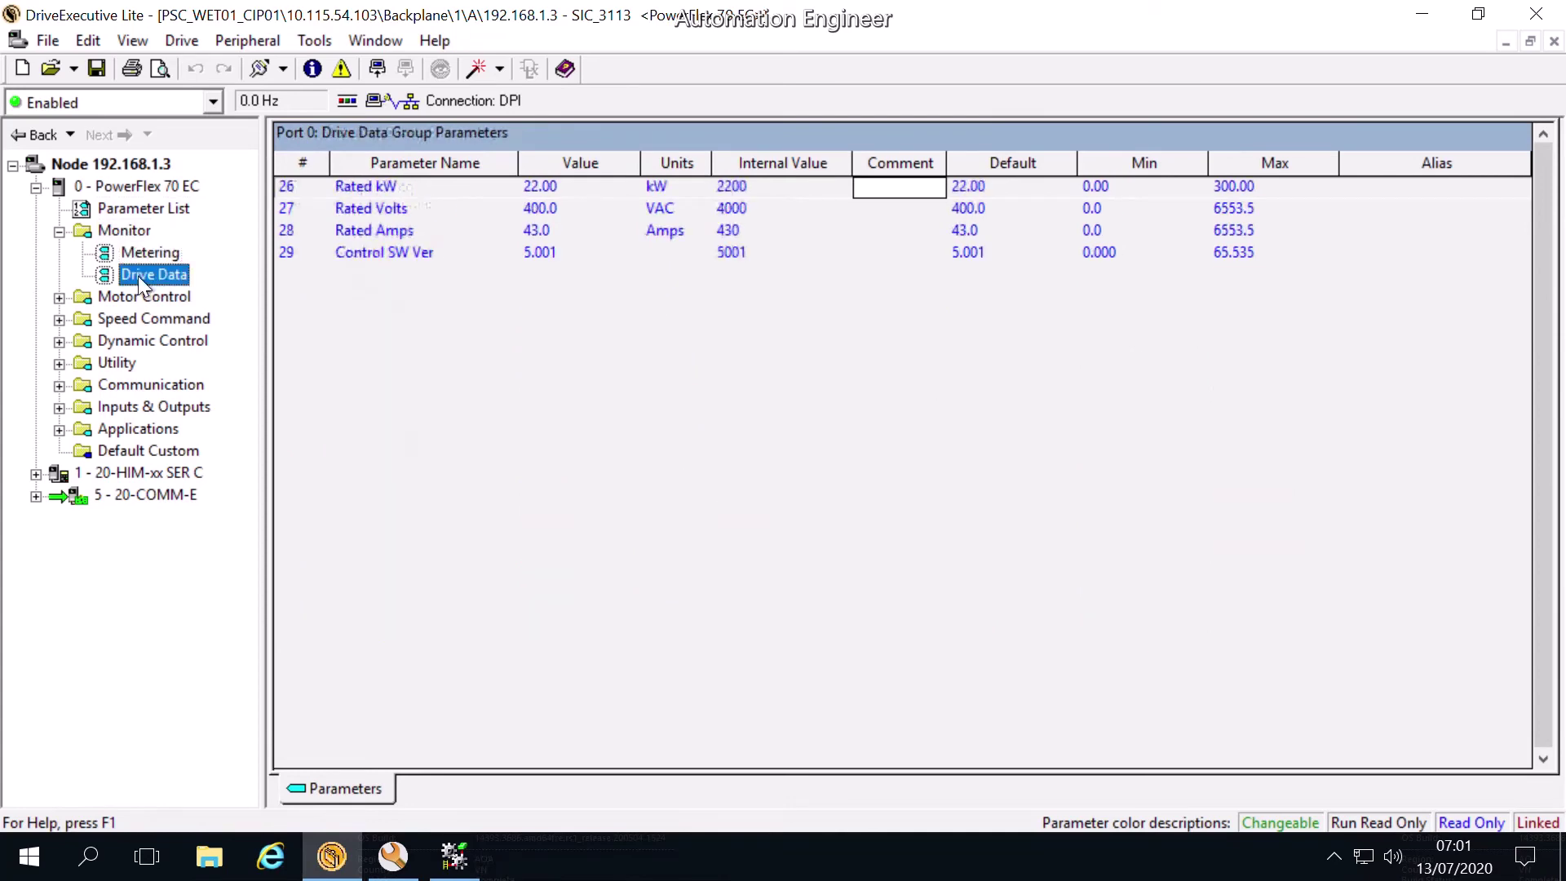
Expand the Motor Control file and review the Motor Data, Torq Attributes, Volts per Hertz and Speed Feedback groups.
{"action": "left_click", "coordinate": [59, 298]}
{"action": "left_click", "coordinate": [125, 320]}
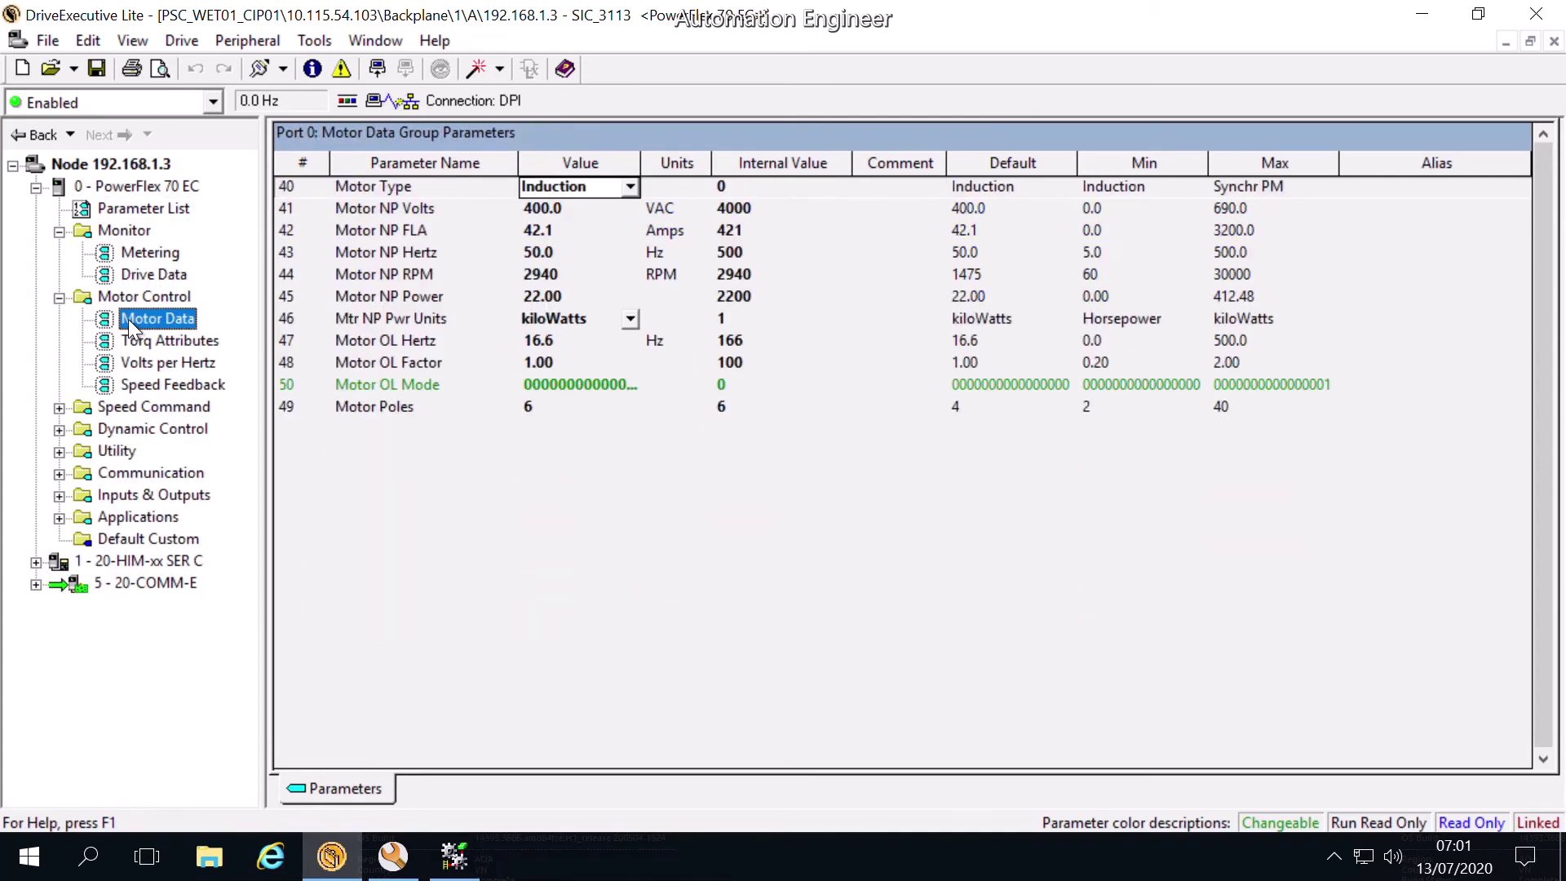
{"action": "left_click", "coordinate": [159, 340]}
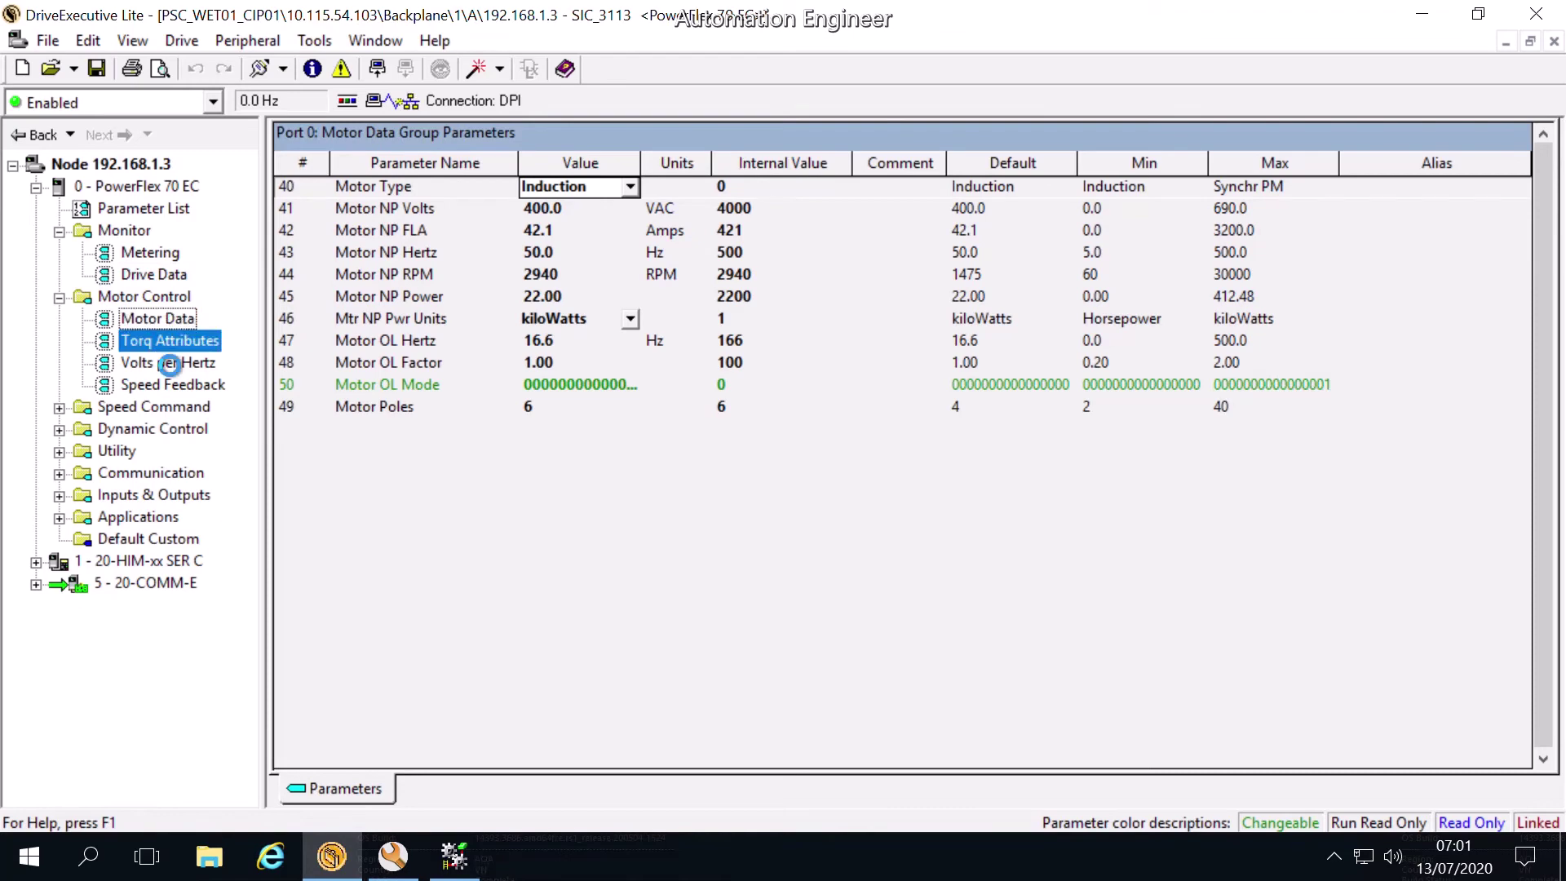
{"action": "left_click", "coordinate": [191, 363]}
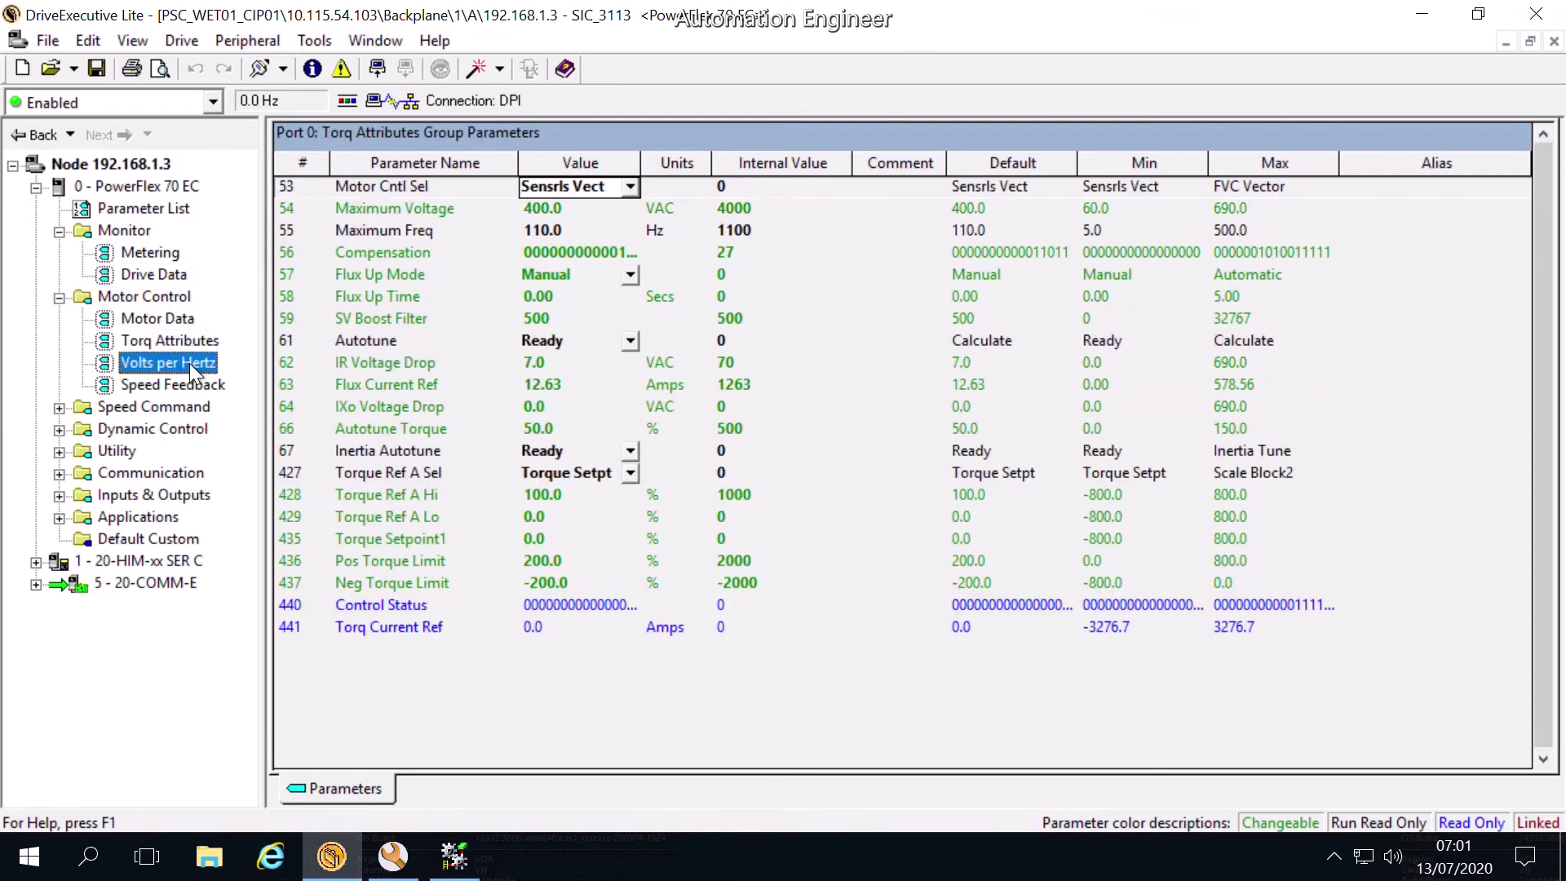
{"action": "left_click", "coordinate": [196, 387]}
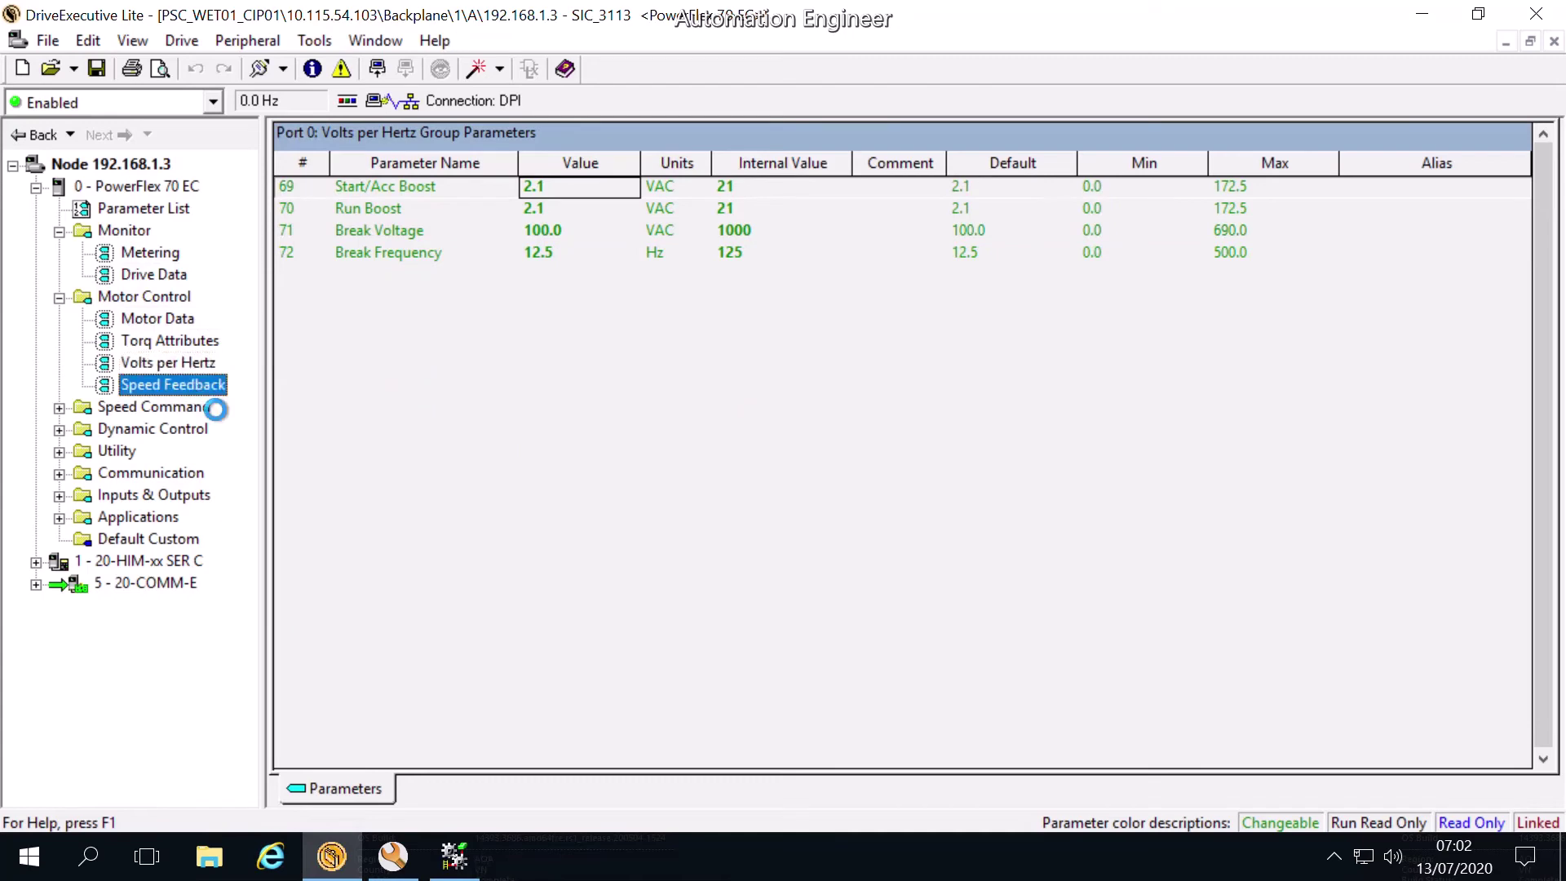
Expand the Speed Command file and review its parameter groups from Spd Mode & Limts through Speed Regulator.
{"action": "left_click", "coordinate": [61, 410]}
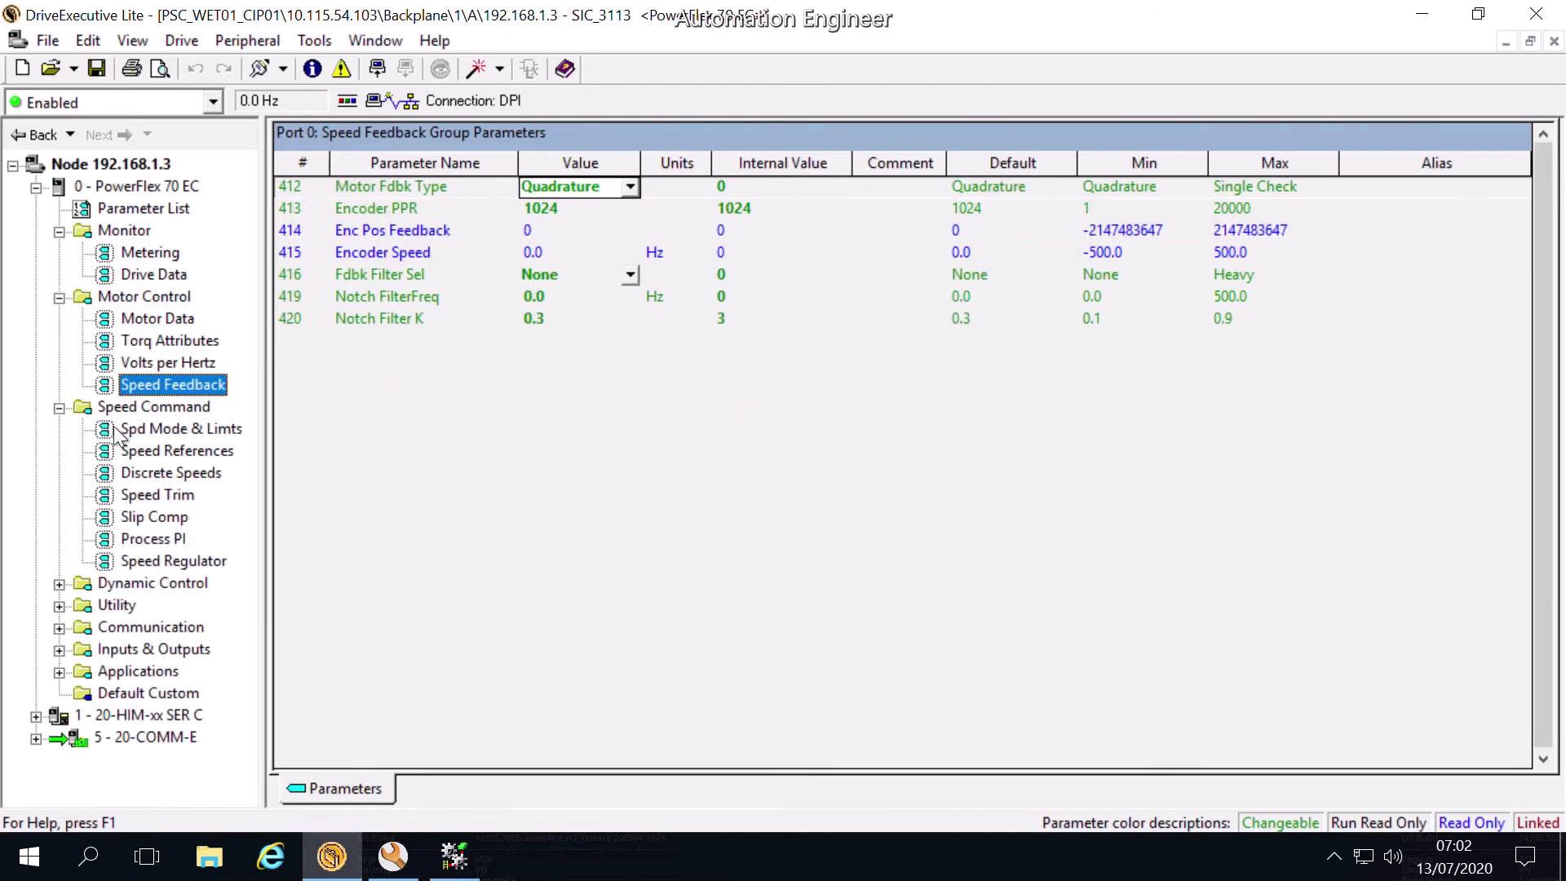
{"action": "left_click", "coordinate": [137, 433]}
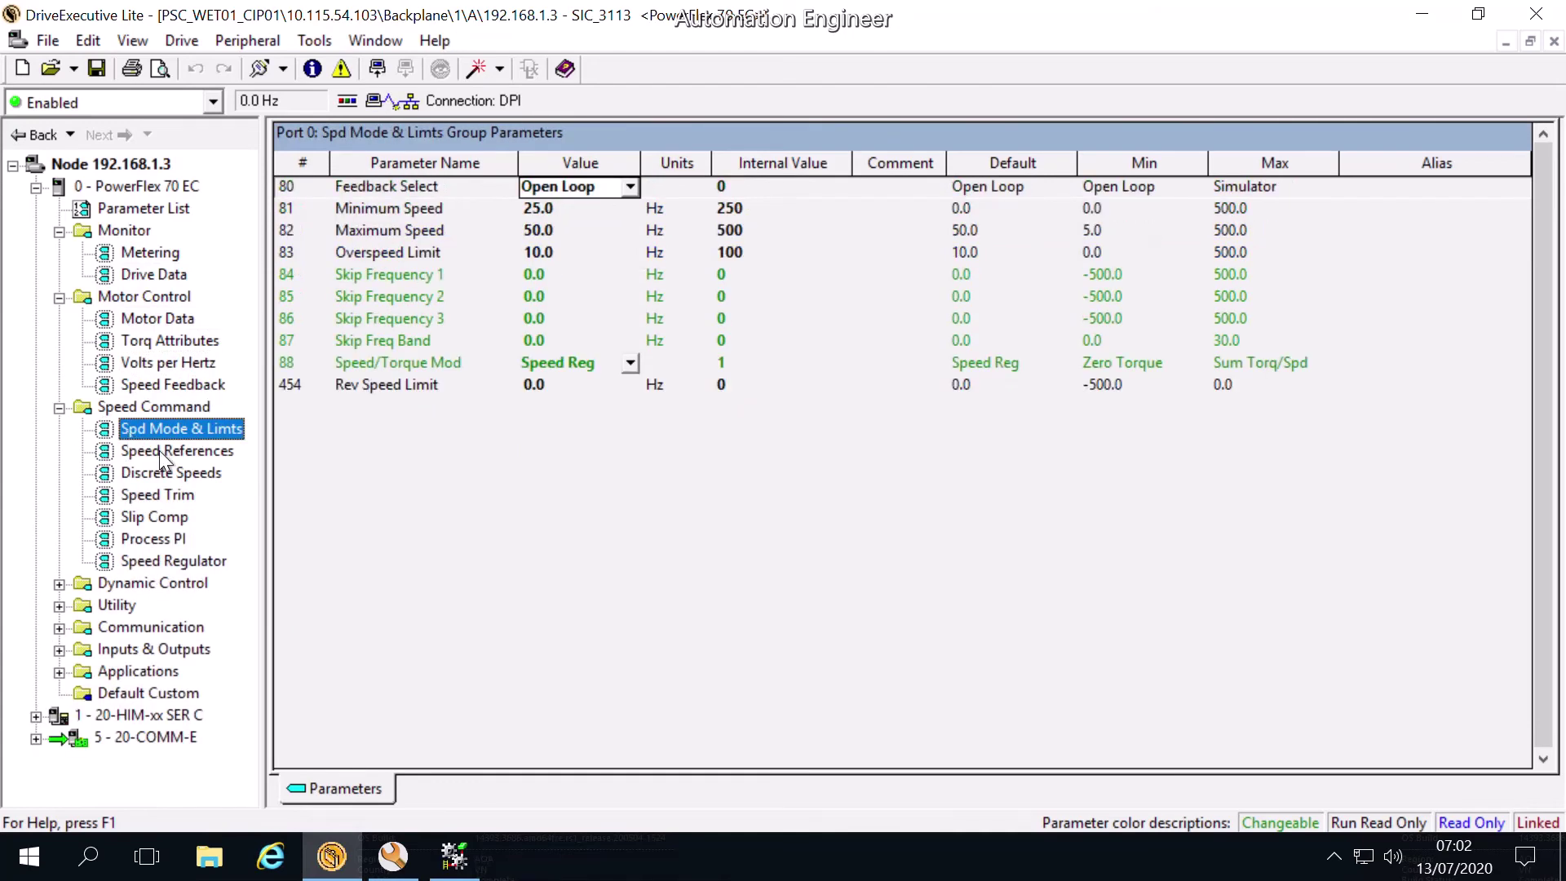
{"action": "left_click", "coordinate": [159, 450]}
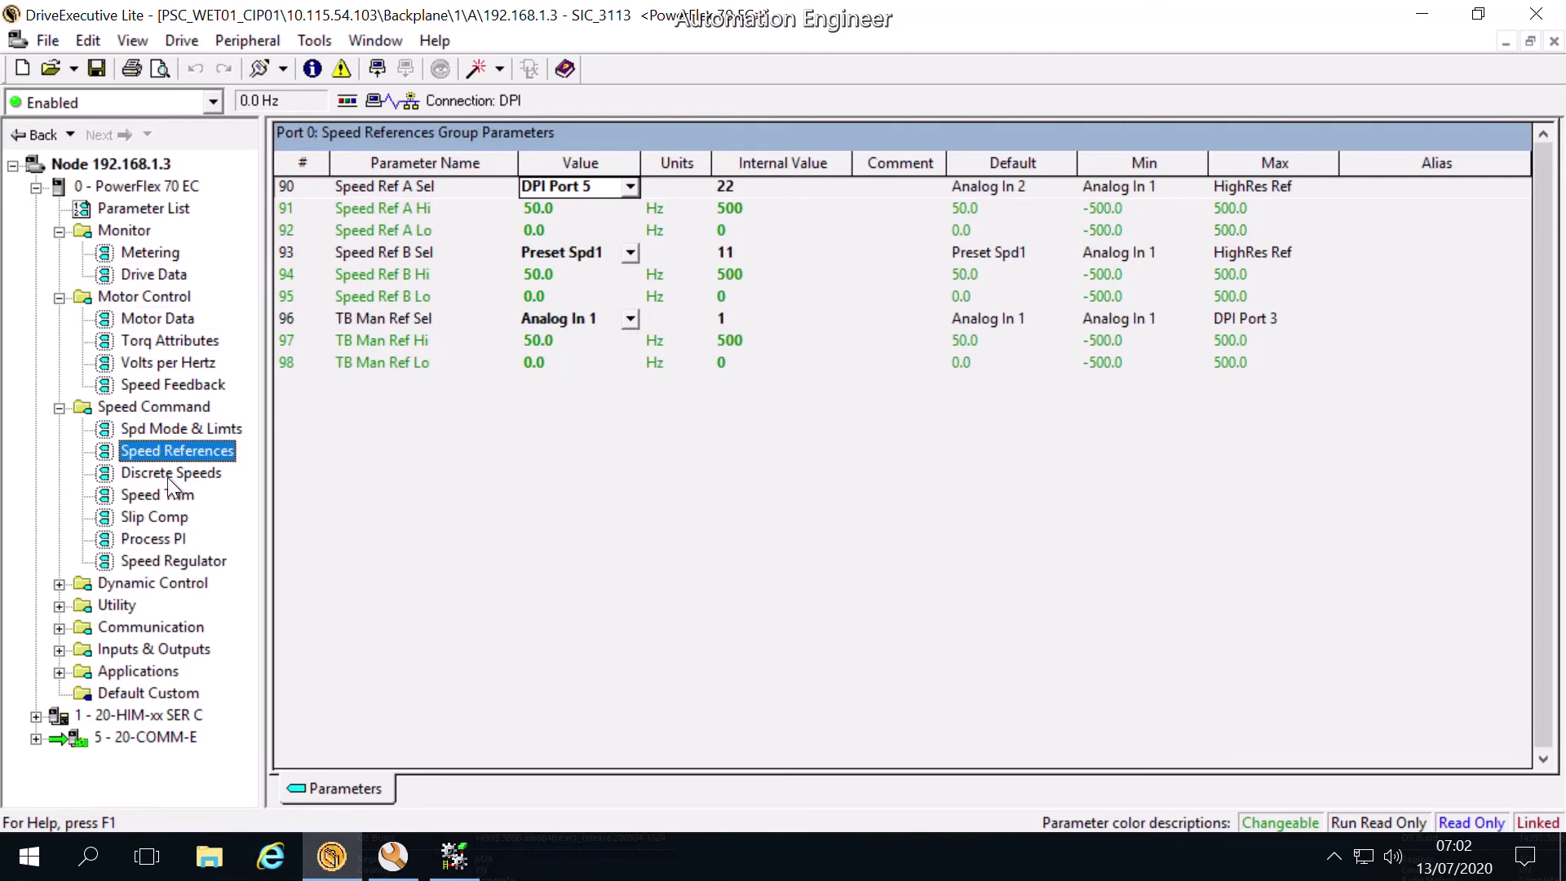
{"action": "left_click", "coordinate": [168, 478]}
{"action": "left_click", "coordinate": [165, 496]}
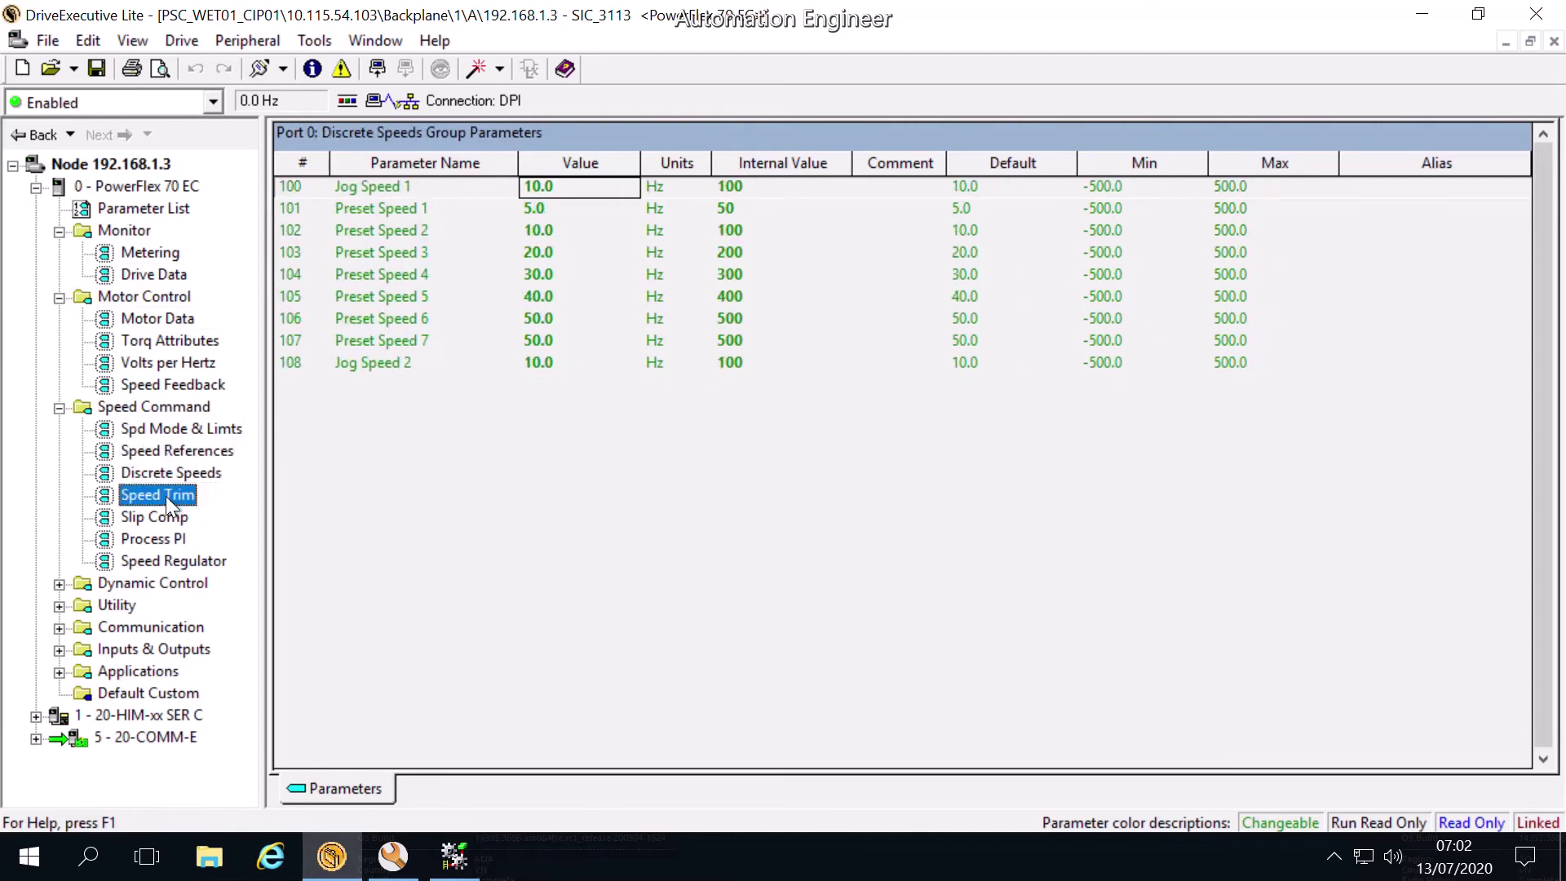
{"action": "left_click", "coordinate": [163, 517]}
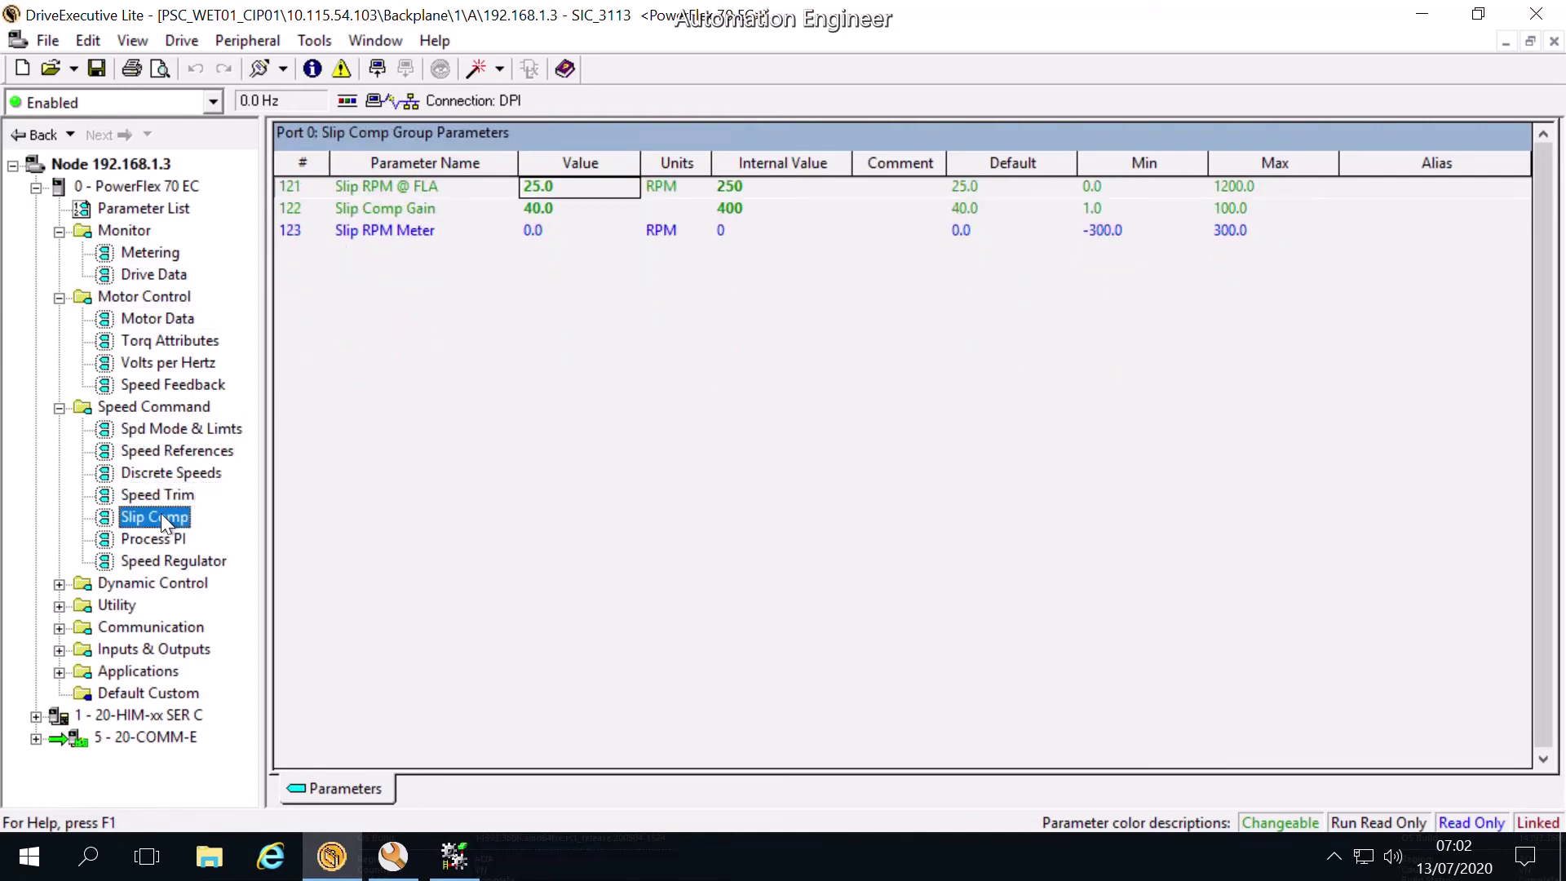
{"action": "left_click", "coordinate": [170, 559]}
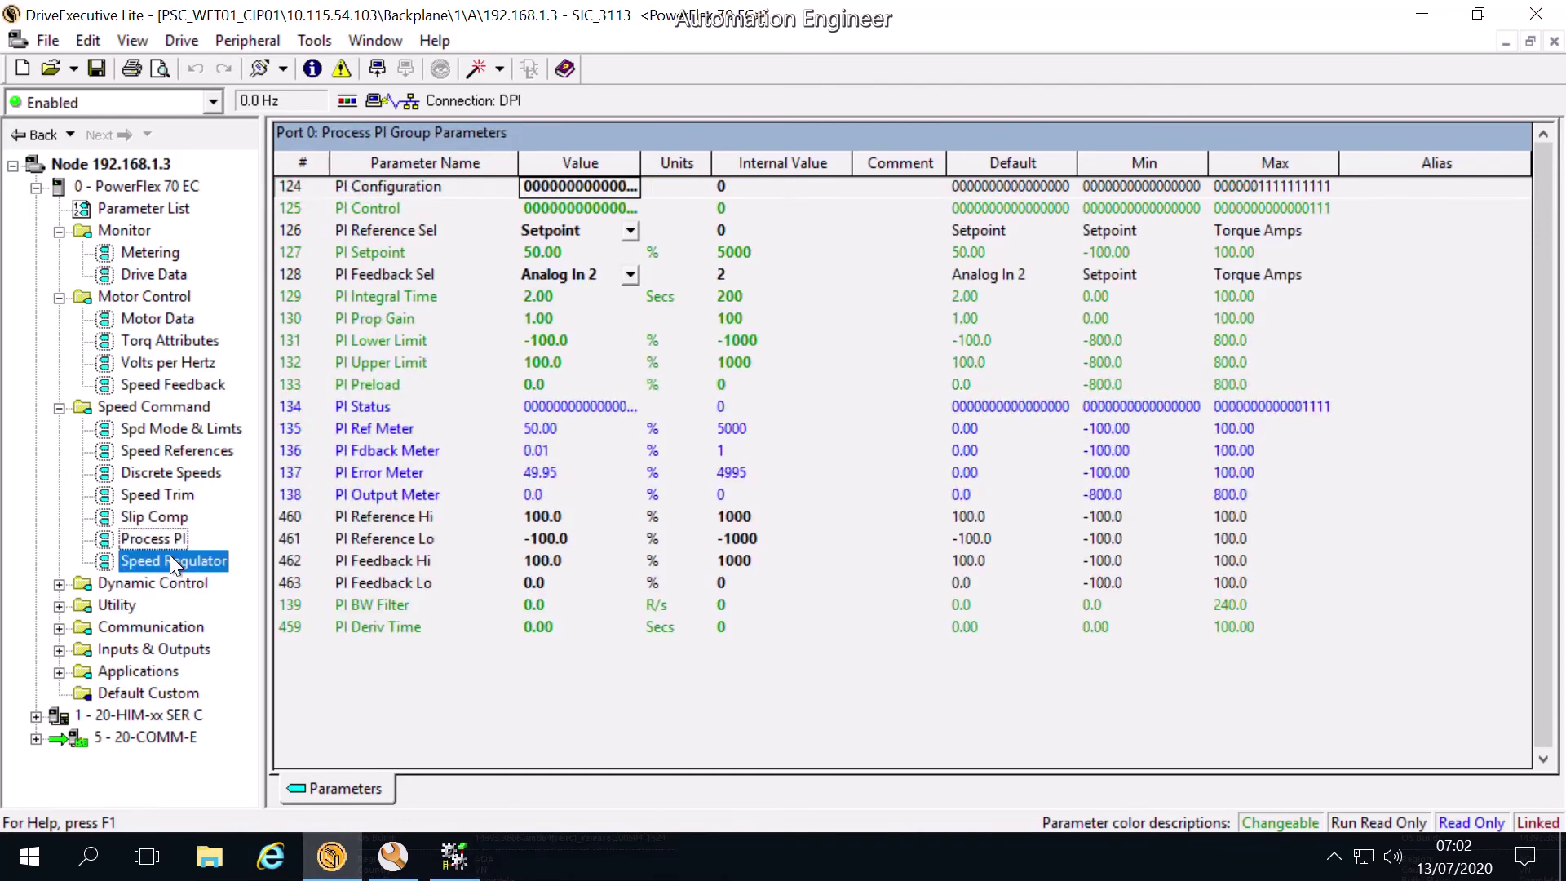
Expand the Dynamic Control file and review its Ramp Rates, Load Limits, Stop/Brake Modes, Restart Modes and Power Loss groups.
{"action": "left_click", "coordinate": [60, 585]}
{"action": "left_click", "coordinate": [136, 613]}
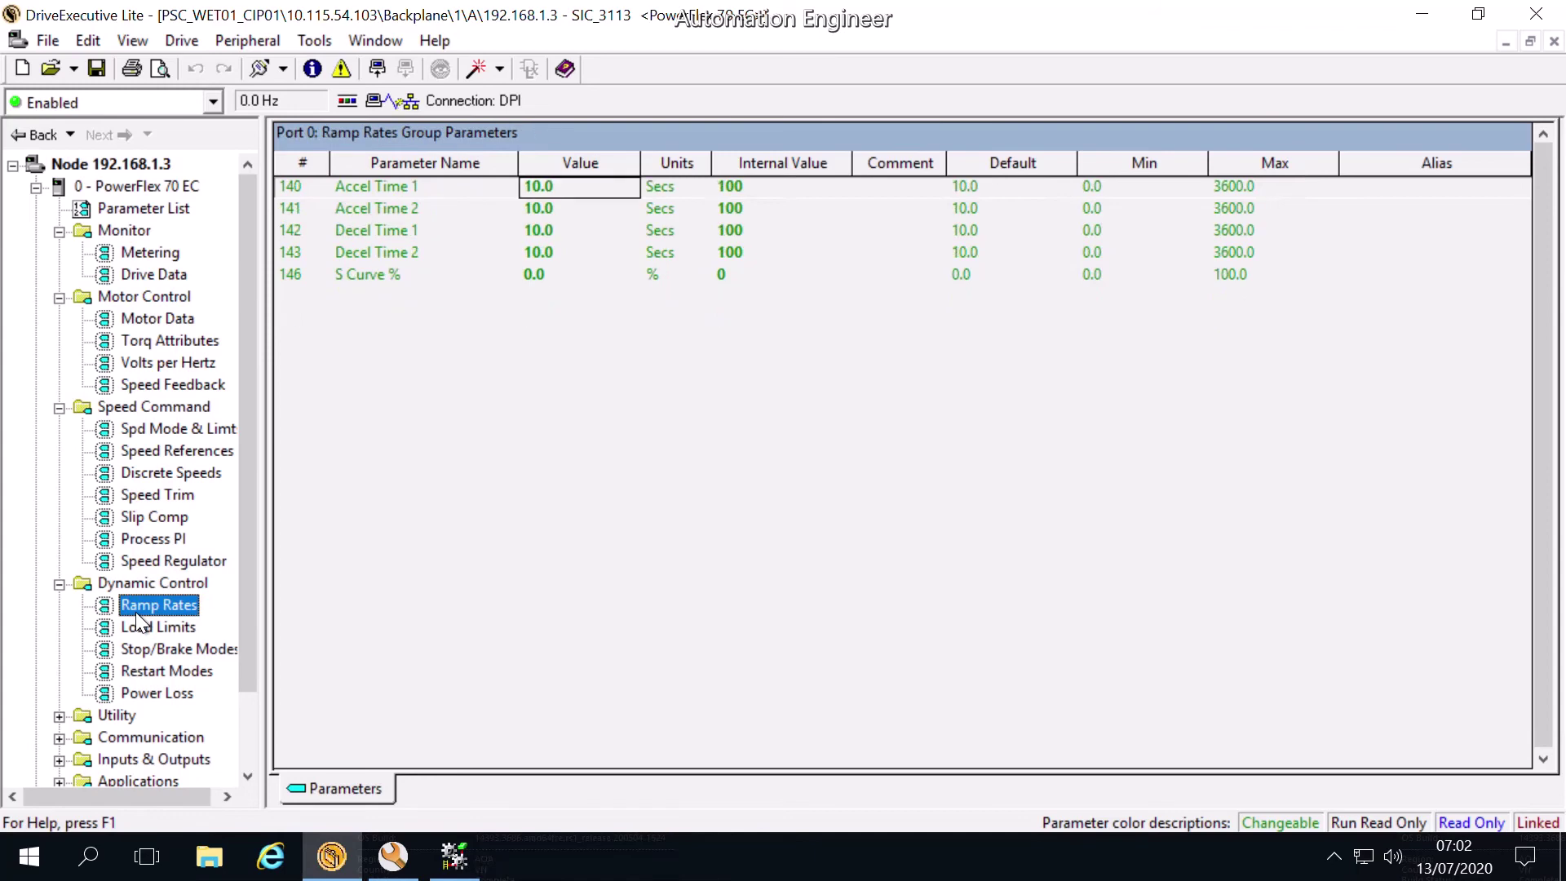
{"action": "left_click", "coordinate": [150, 625]}
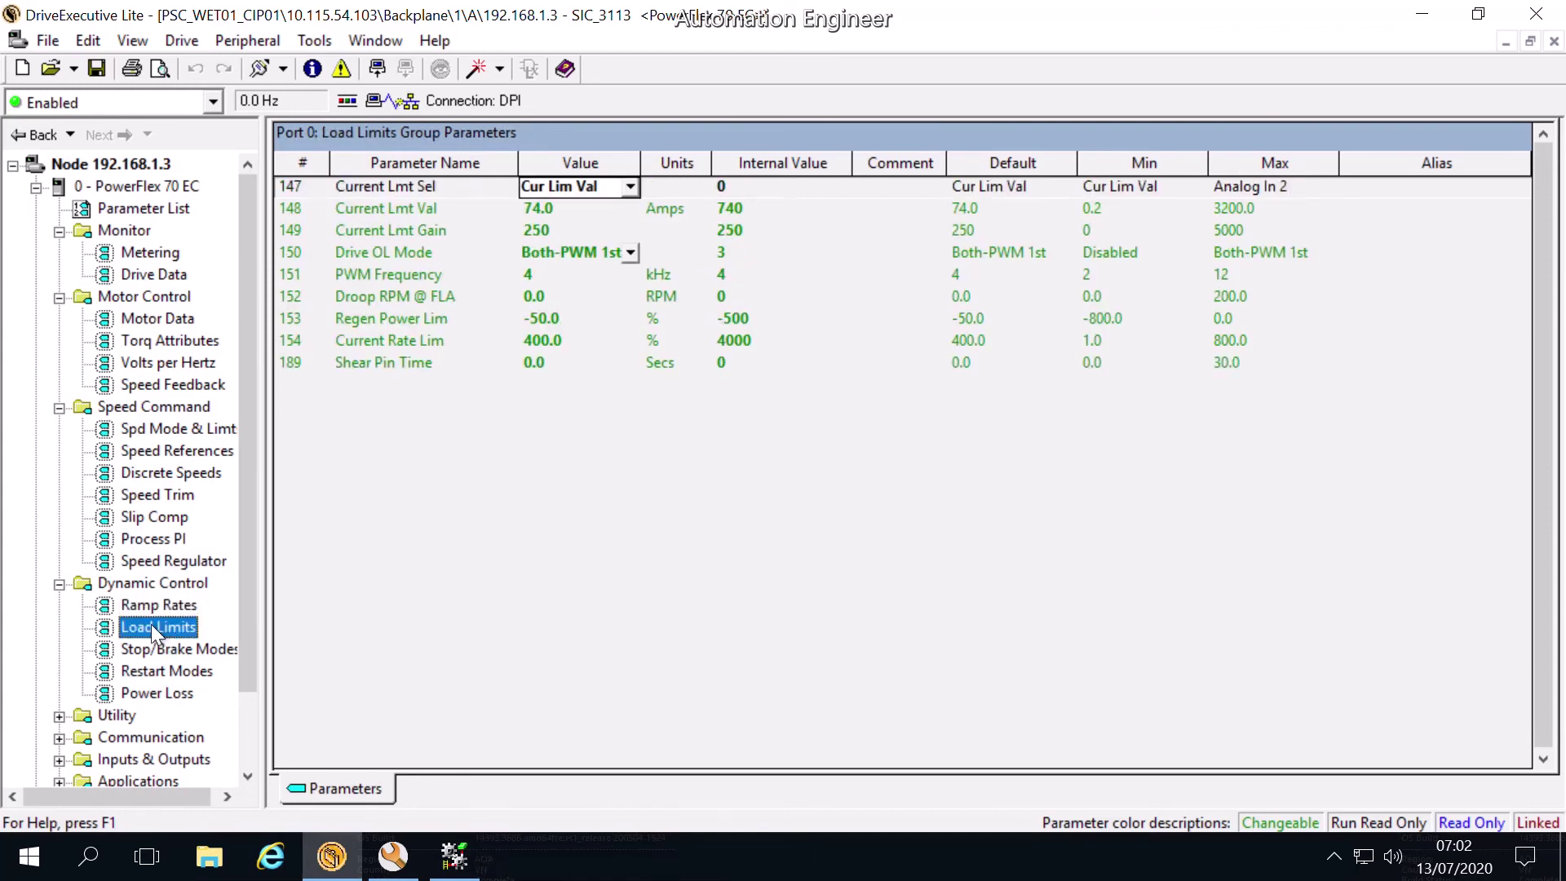
{"action": "left_click", "coordinate": [158, 649]}
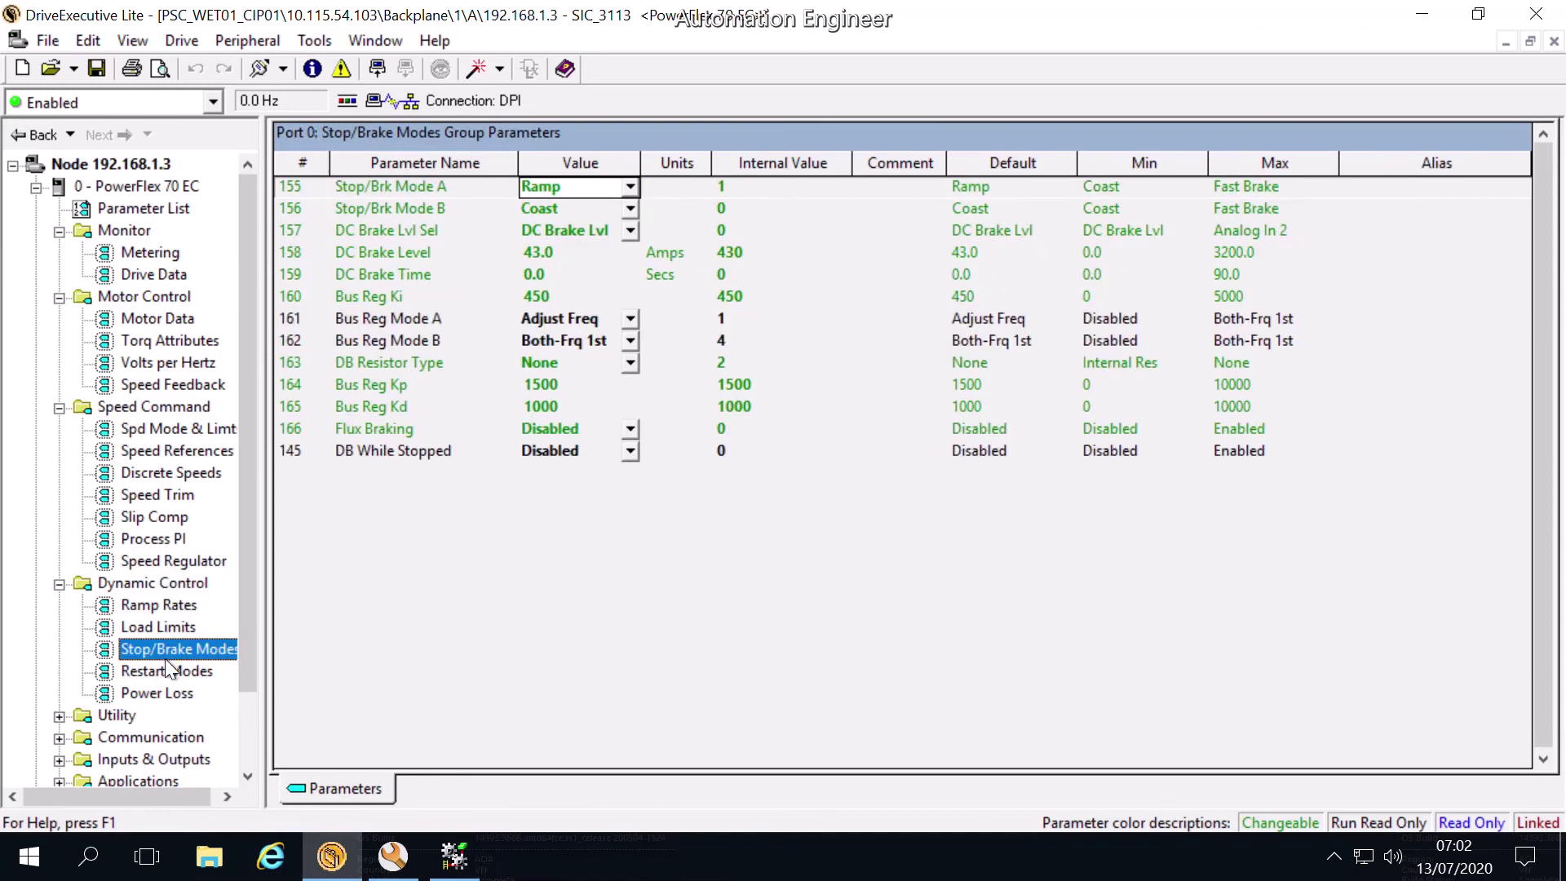
{"action": "left_click", "coordinate": [169, 671]}
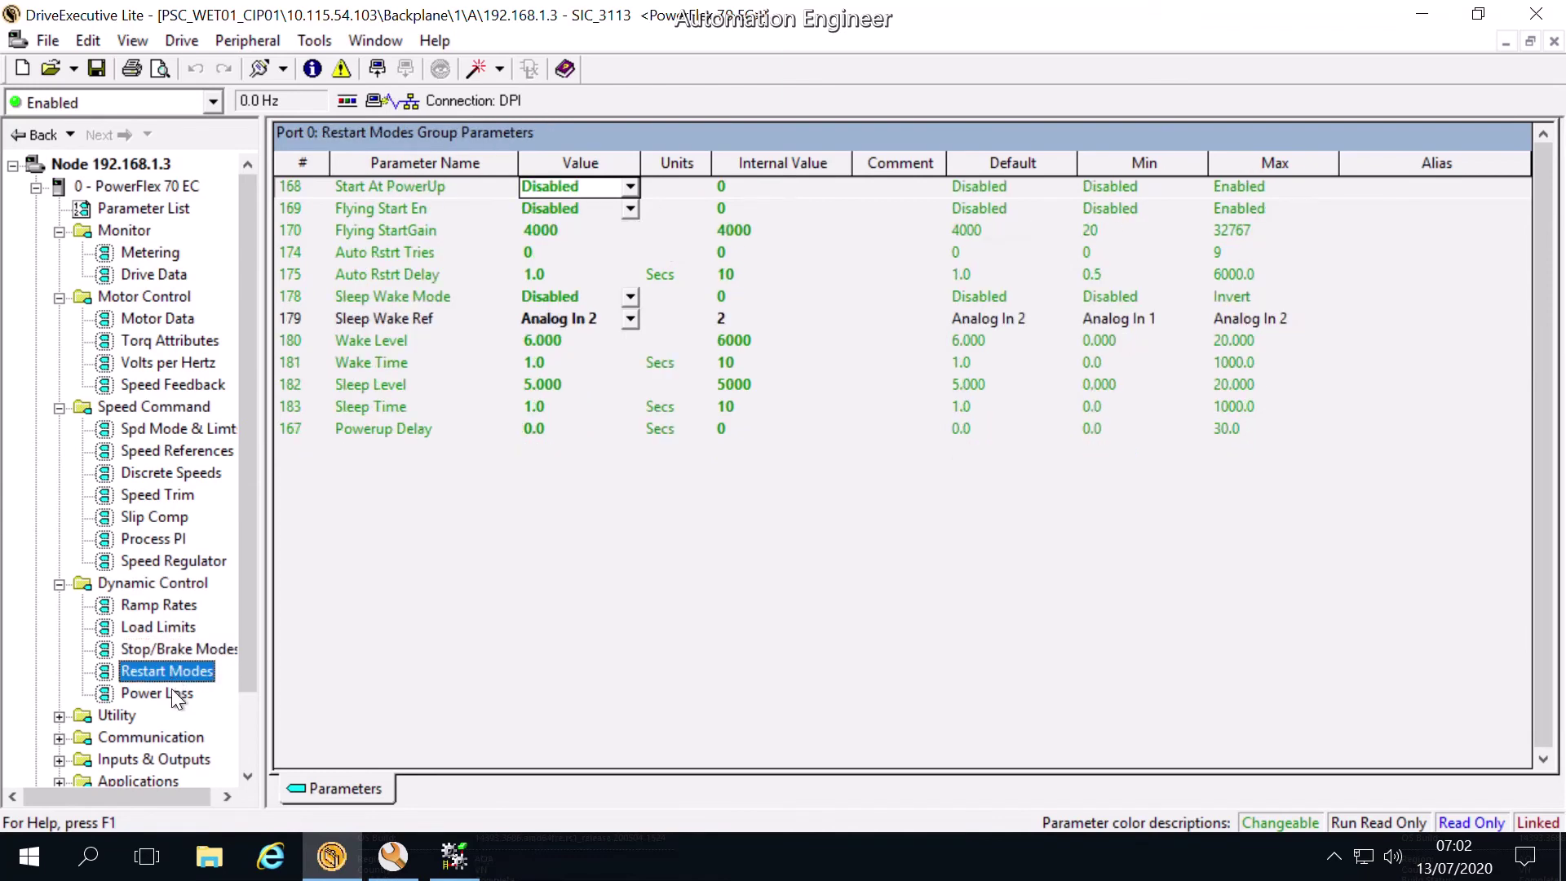
{"action": "left_click", "coordinate": [172, 693]}
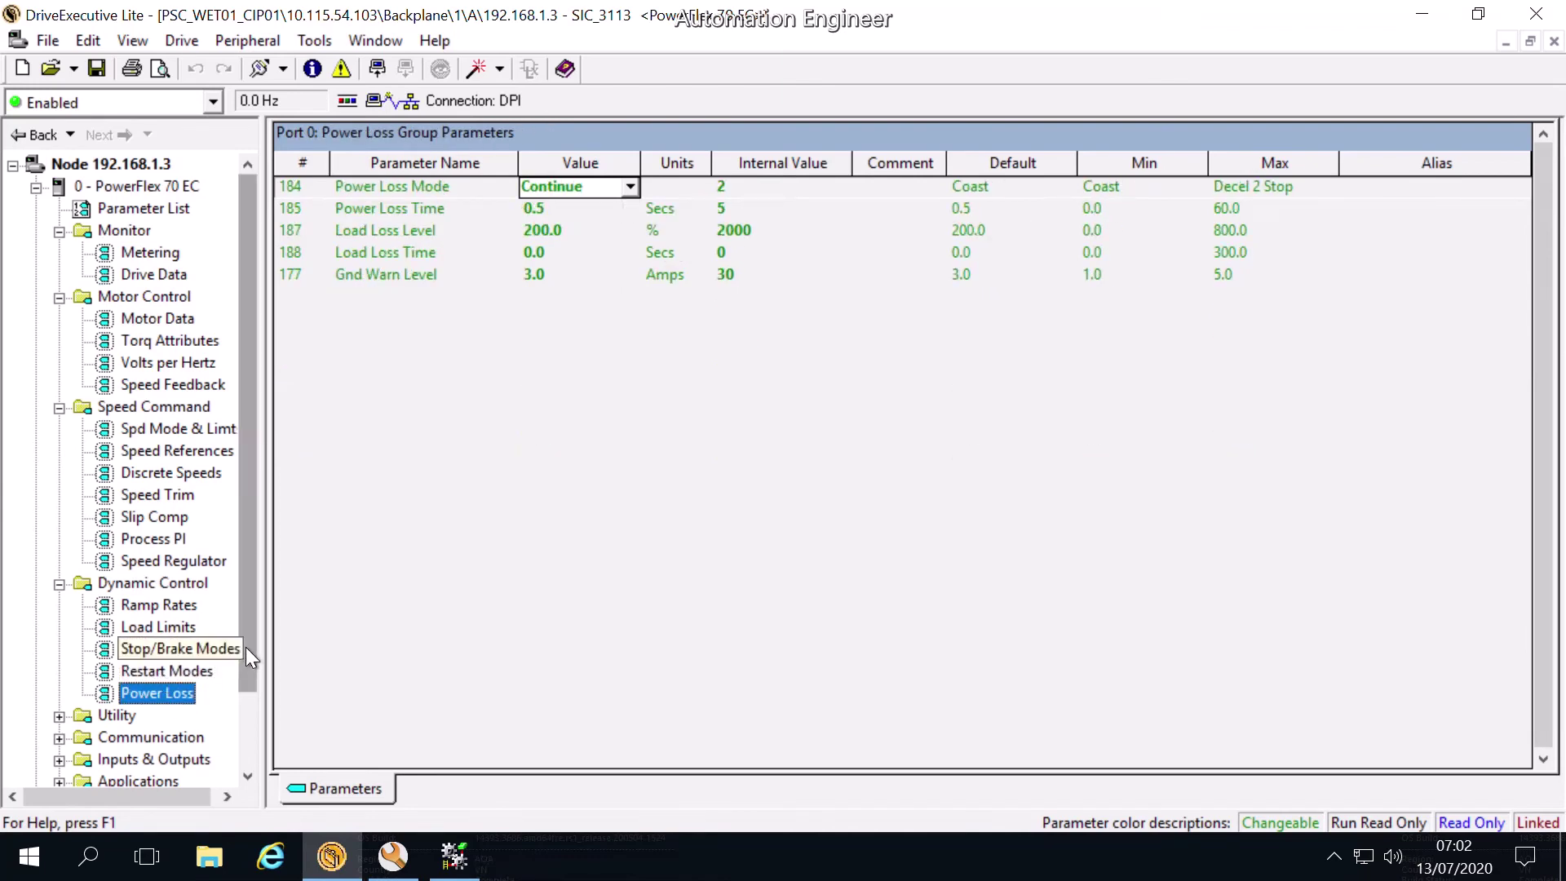
Expand the Utility file and review its Direction Config, HIM Ref Config, MOP Config and Drive Memory groups.
{"action": "left_click_drag", "start_coordinate": [251, 670], "coordinate": [254, 773]}
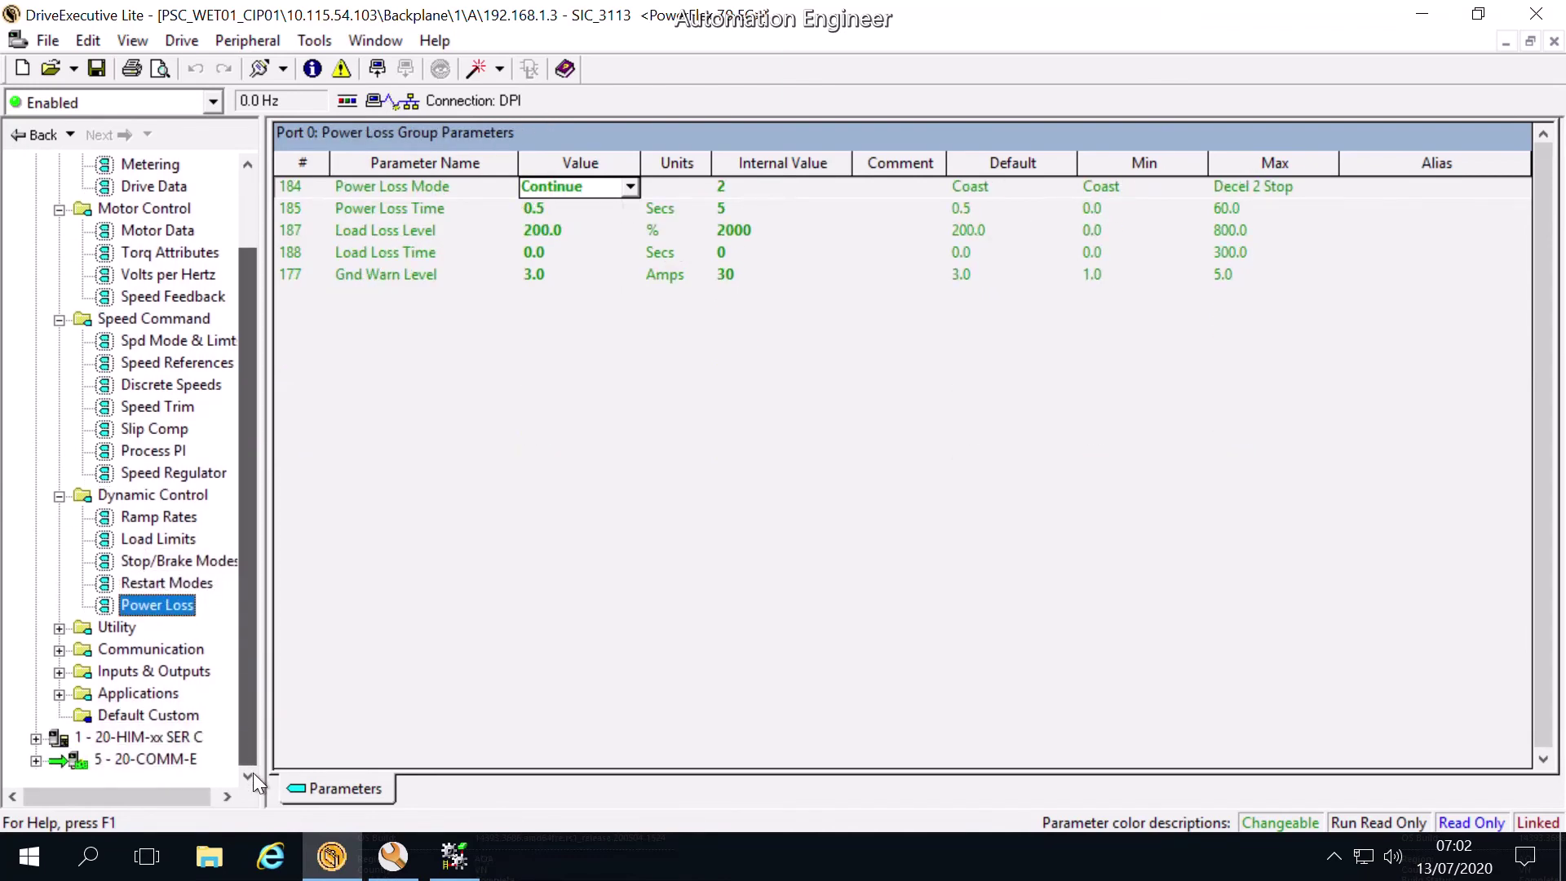
{"action": "left_click", "coordinate": [59, 630]}
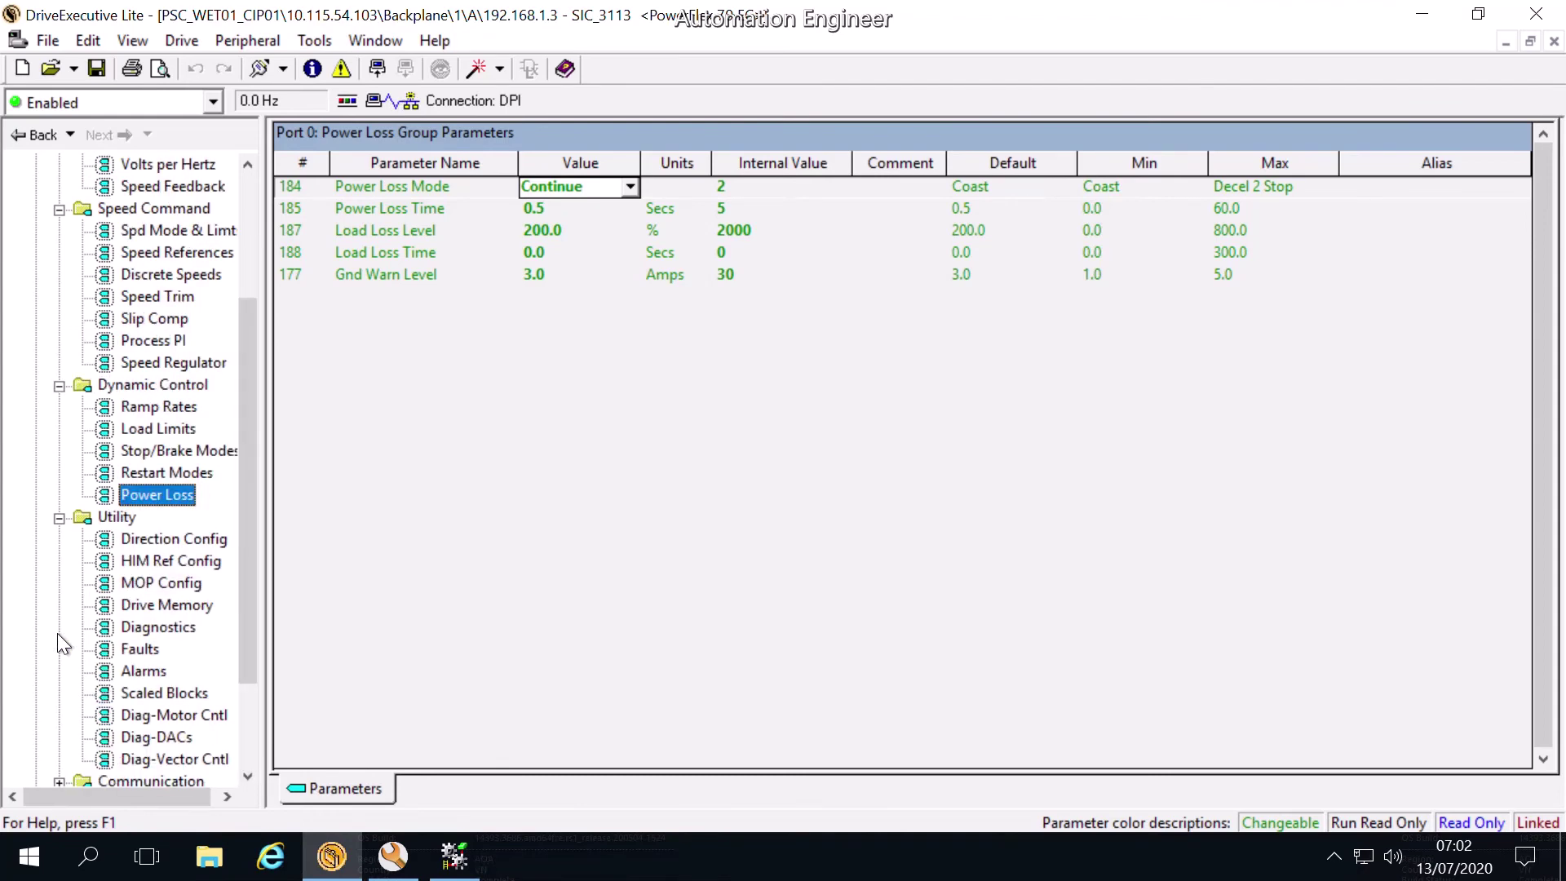
{"action": "left_click", "coordinate": [175, 544]}
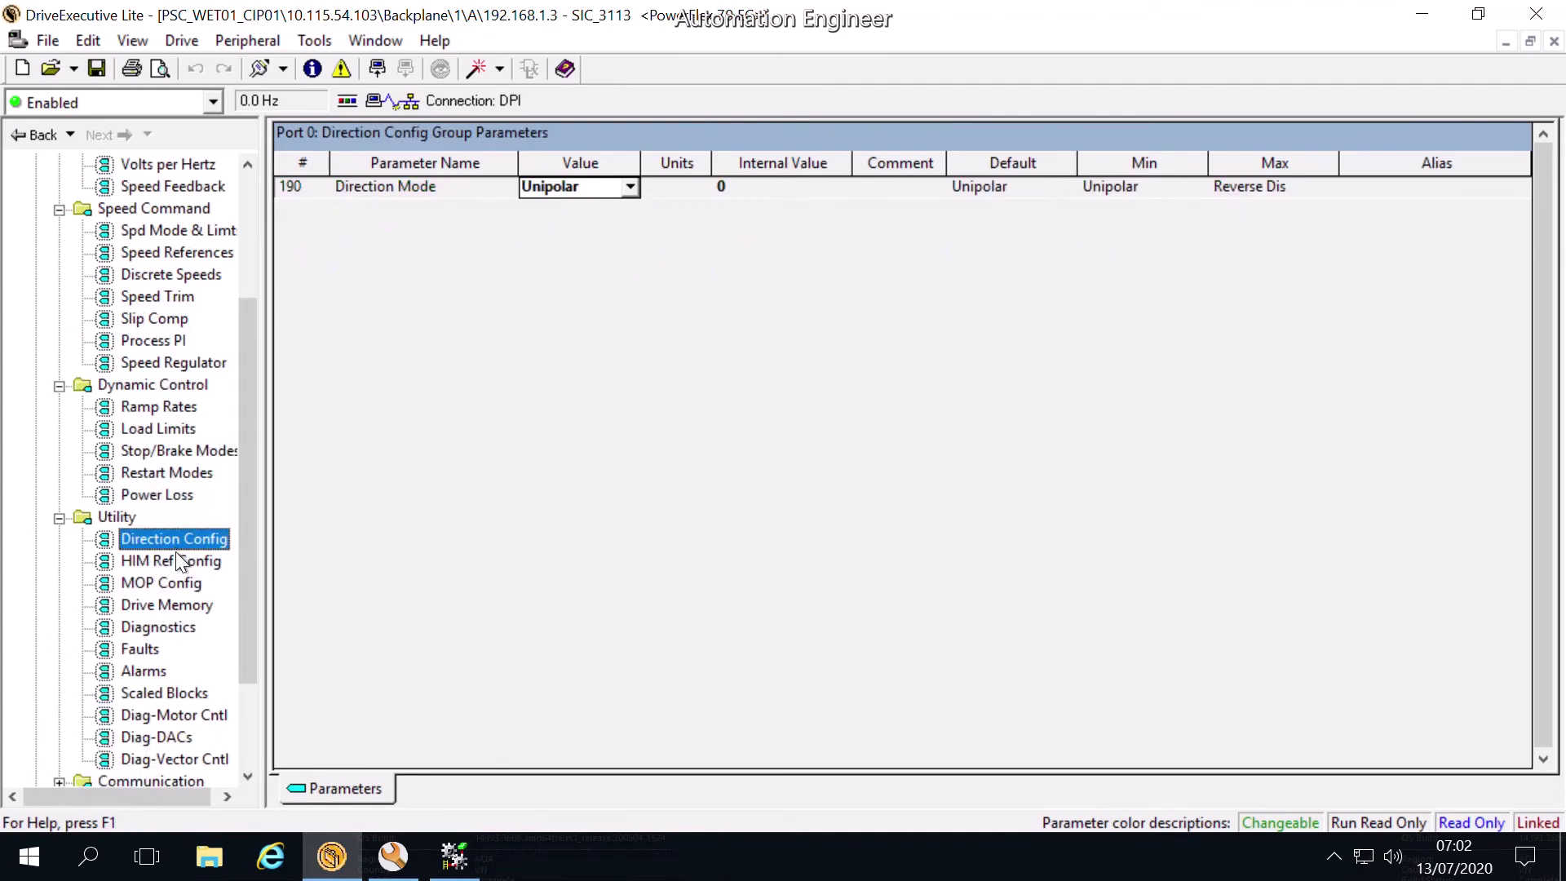
{"action": "left_click", "coordinate": [177, 560]}
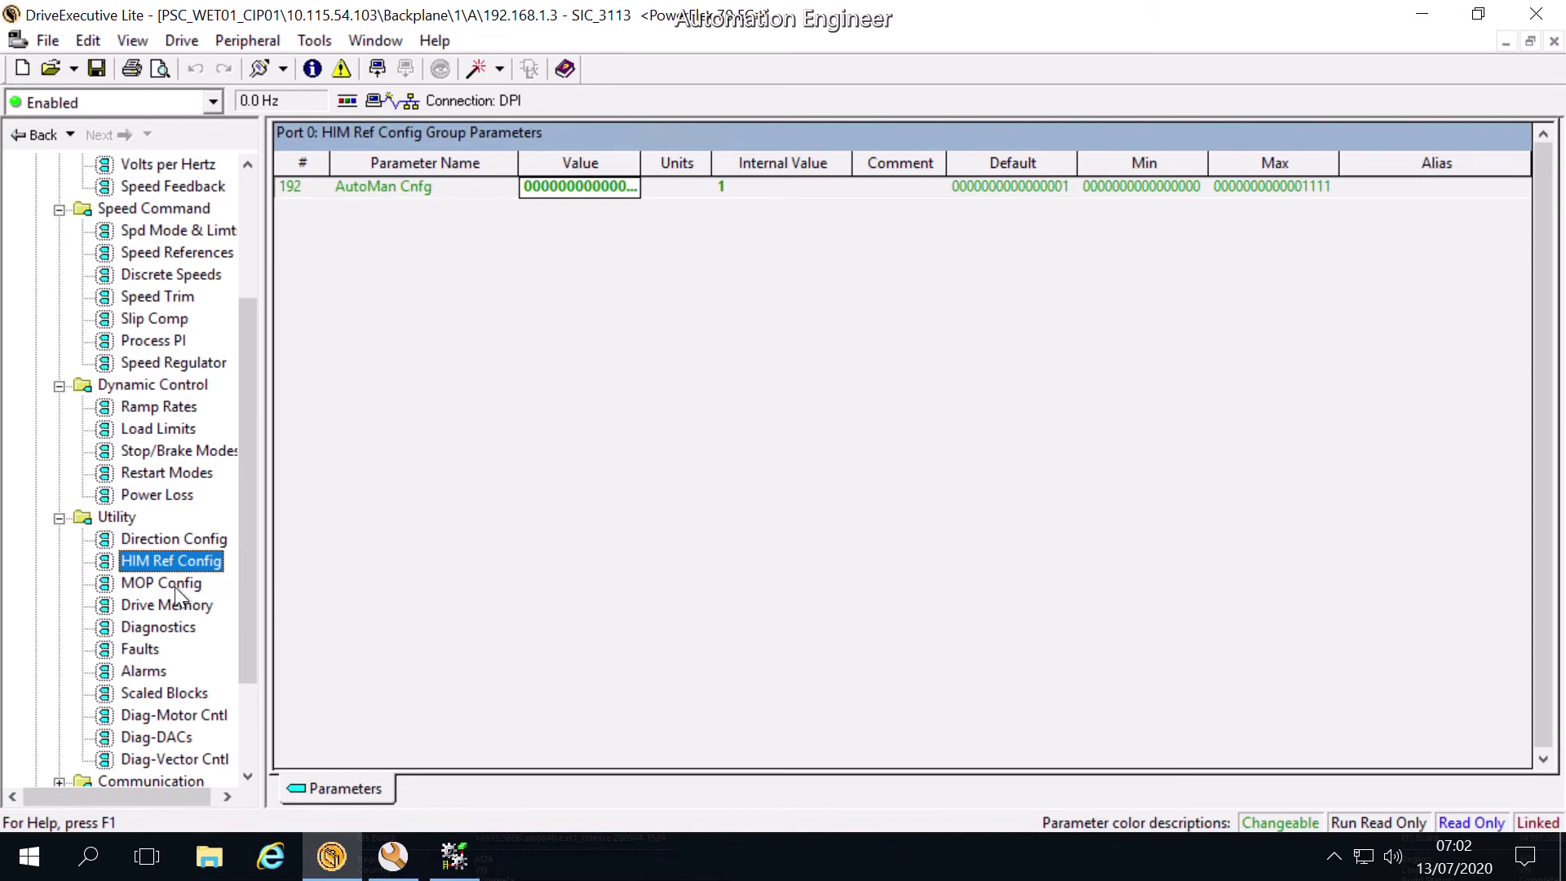
{"action": "left_click", "coordinate": [176, 584]}
{"action": "left_click", "coordinate": [175, 605]}
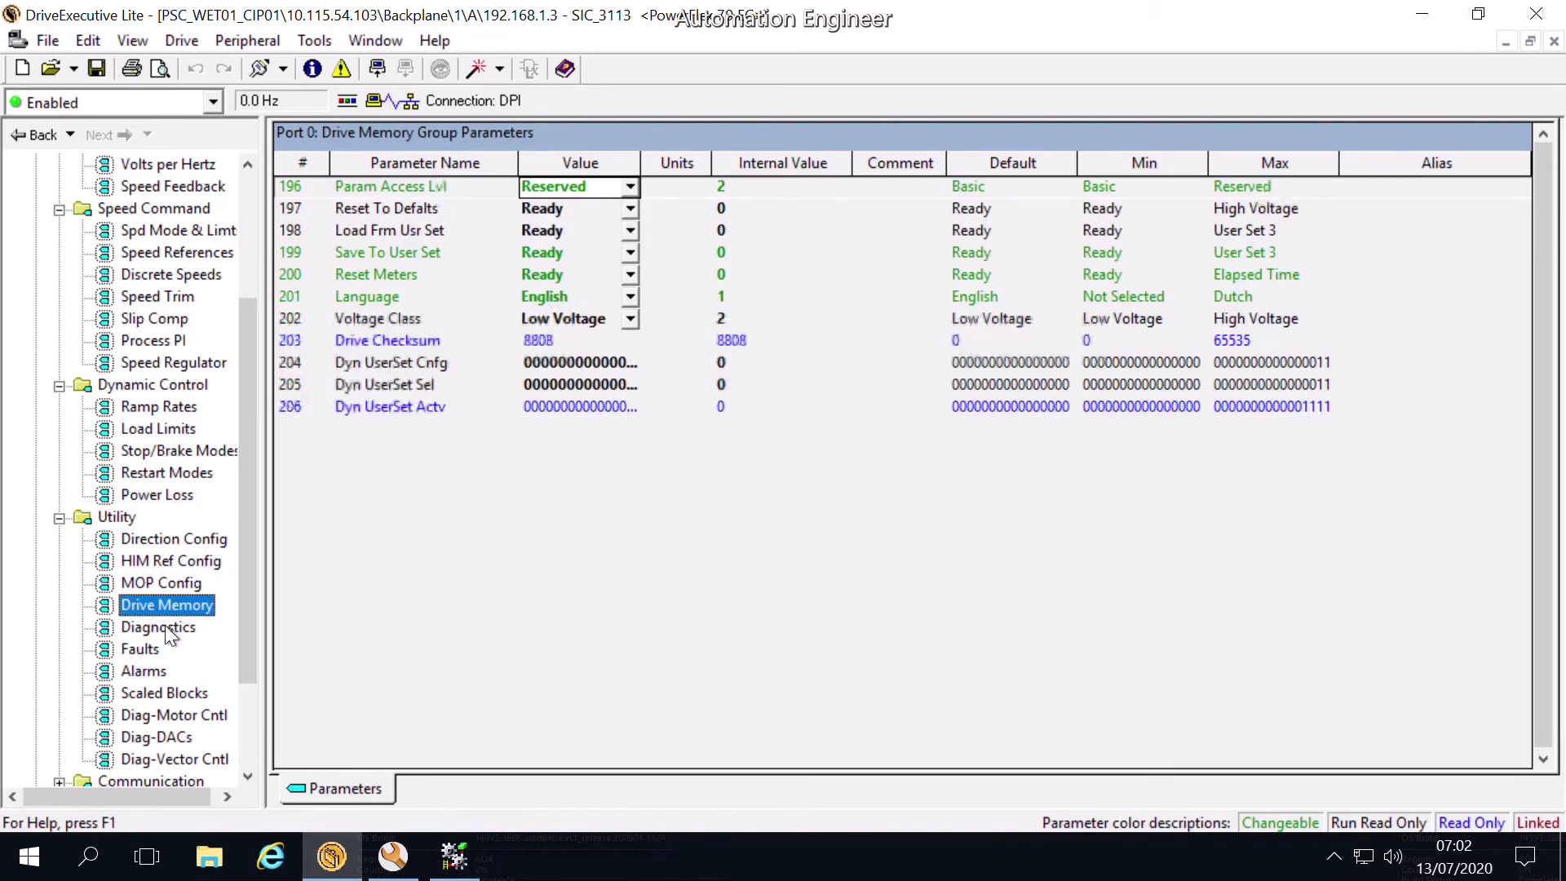
Review the Utility file's Diagnostics, Faults, Diag-Motor Cntl, Diag-DACs and Diag-Vector Cntl parameter groups.
{"action": "left_click", "coordinate": [165, 627]}
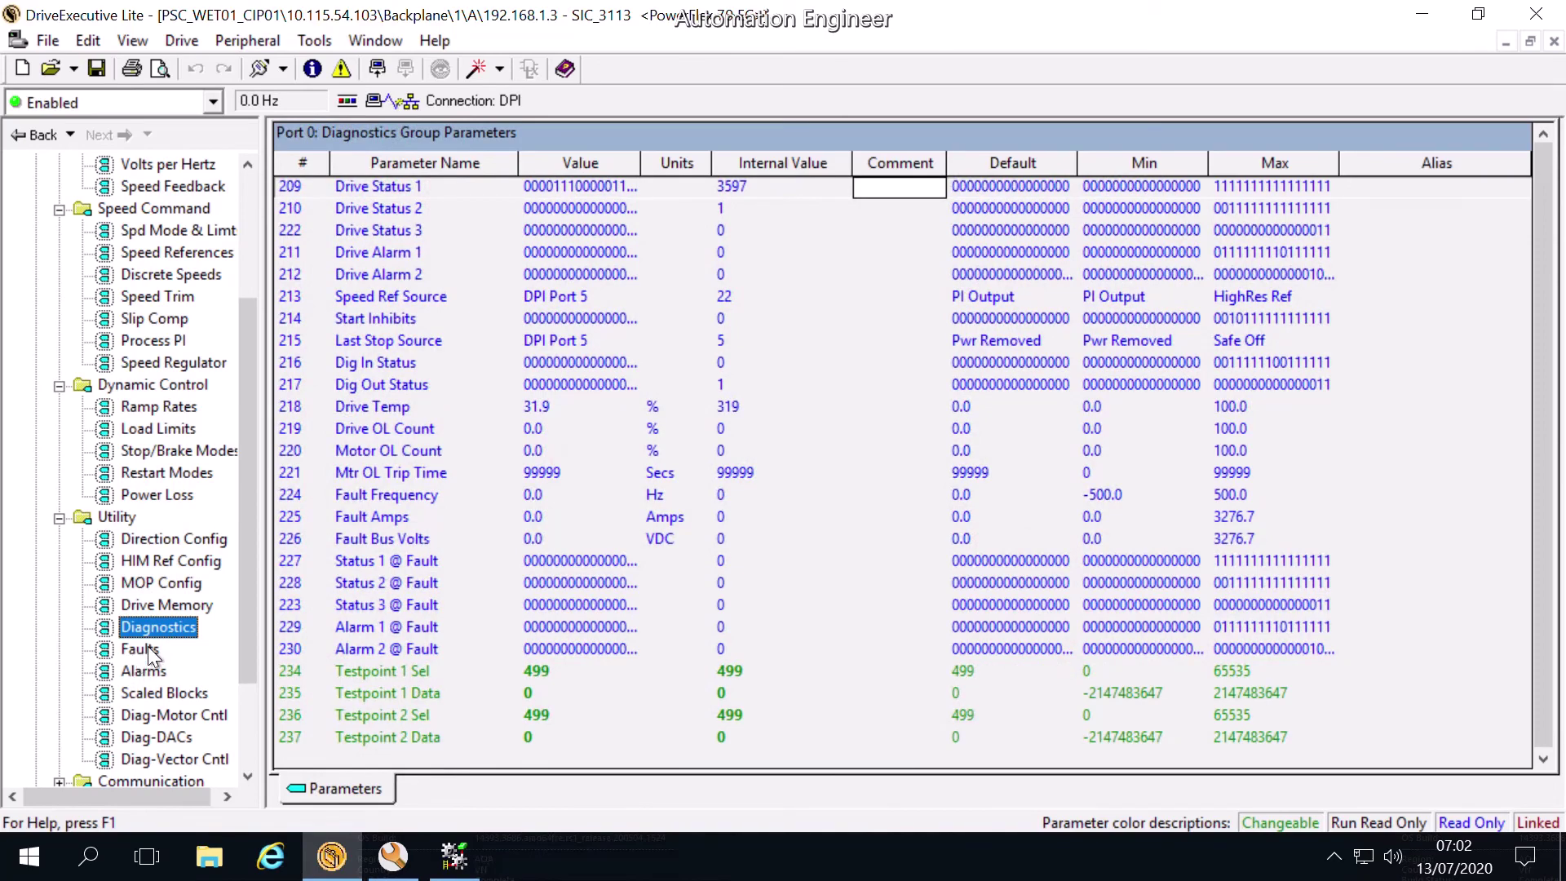
{"action": "left_click", "coordinate": [148, 649]}
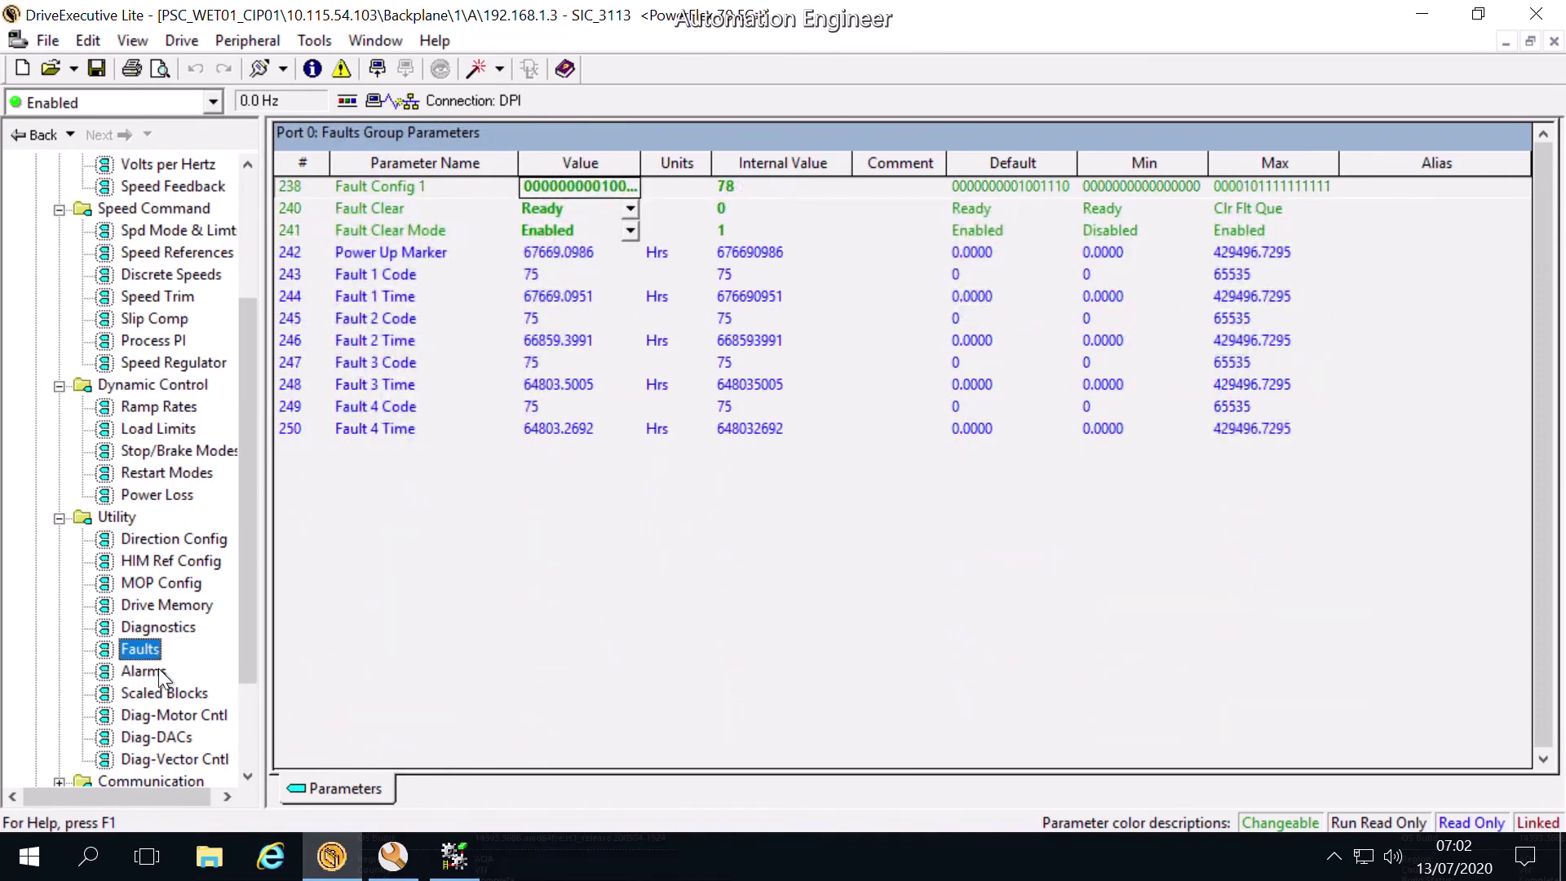
{"action": "left_click", "coordinate": [148, 718]}
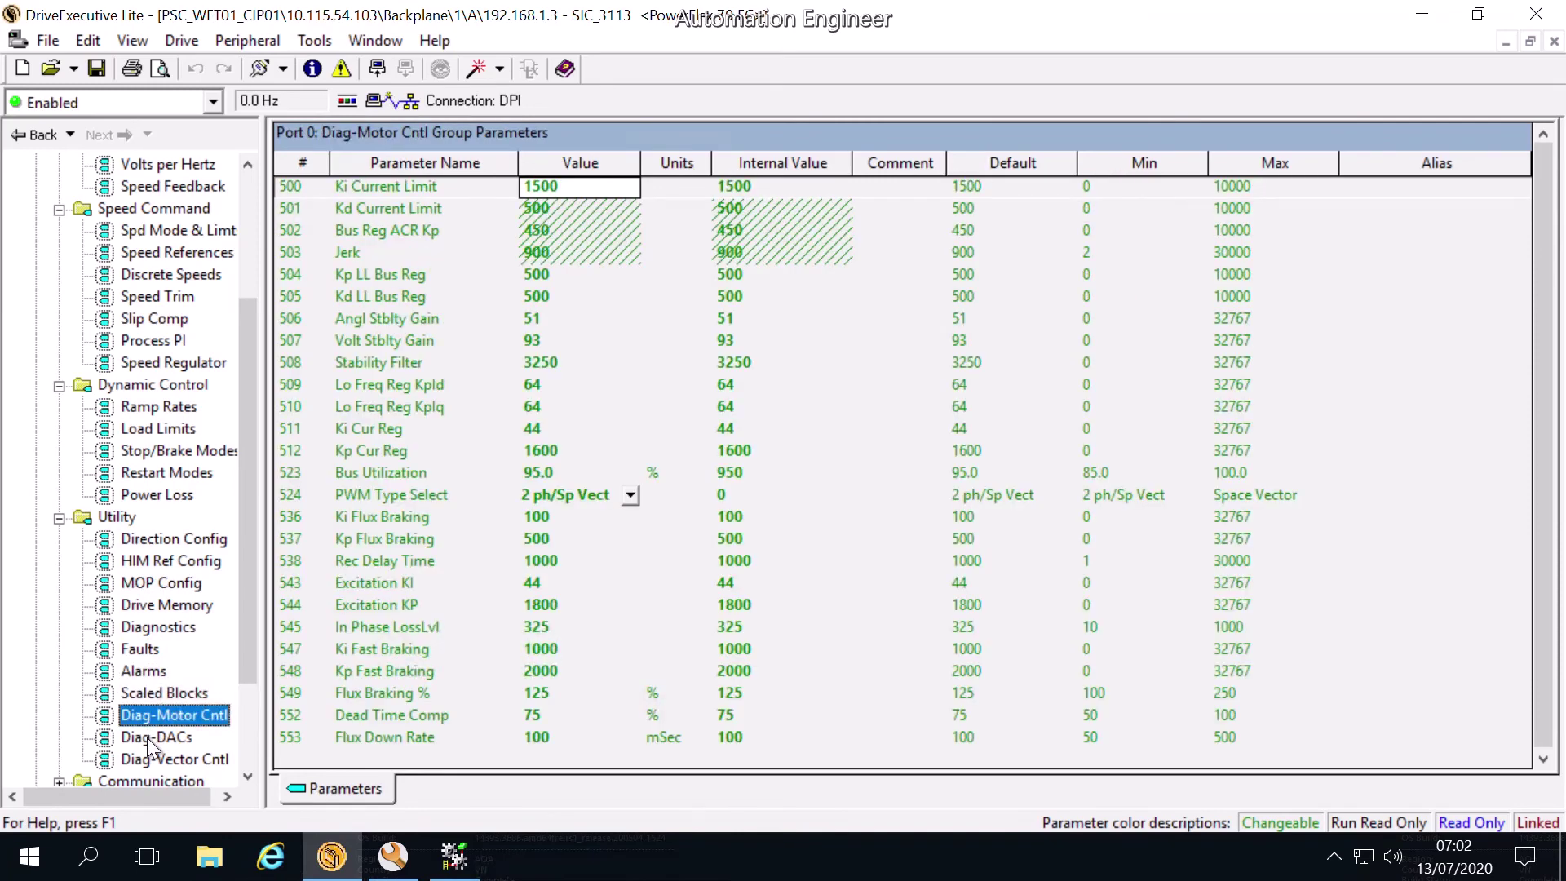
{"action": "left_click", "coordinate": [148, 738]}
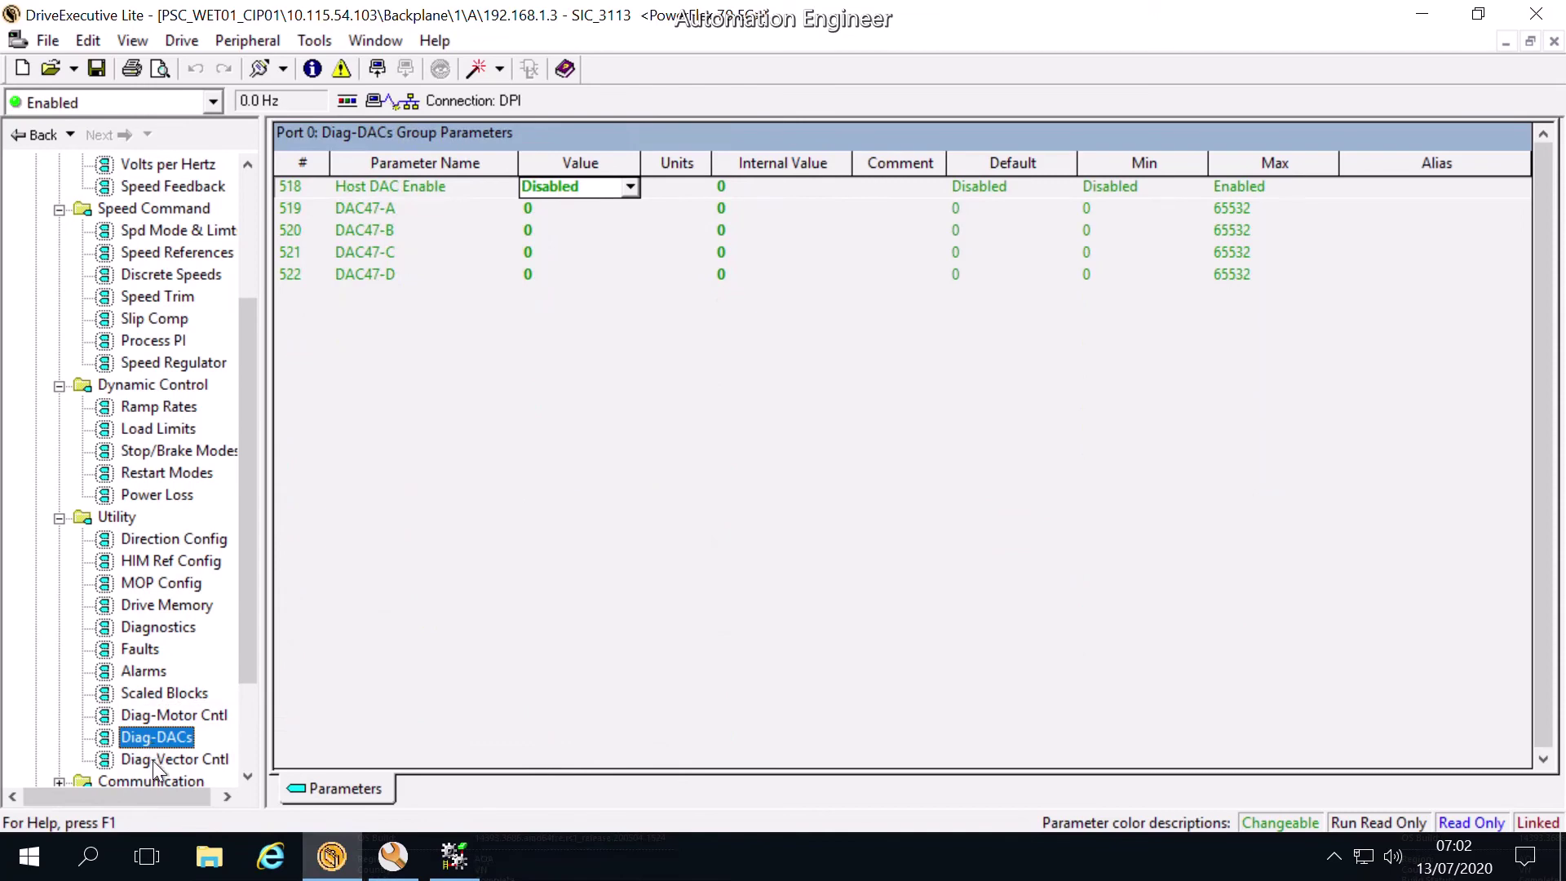
{"action": "left_click", "coordinate": [153, 761]}
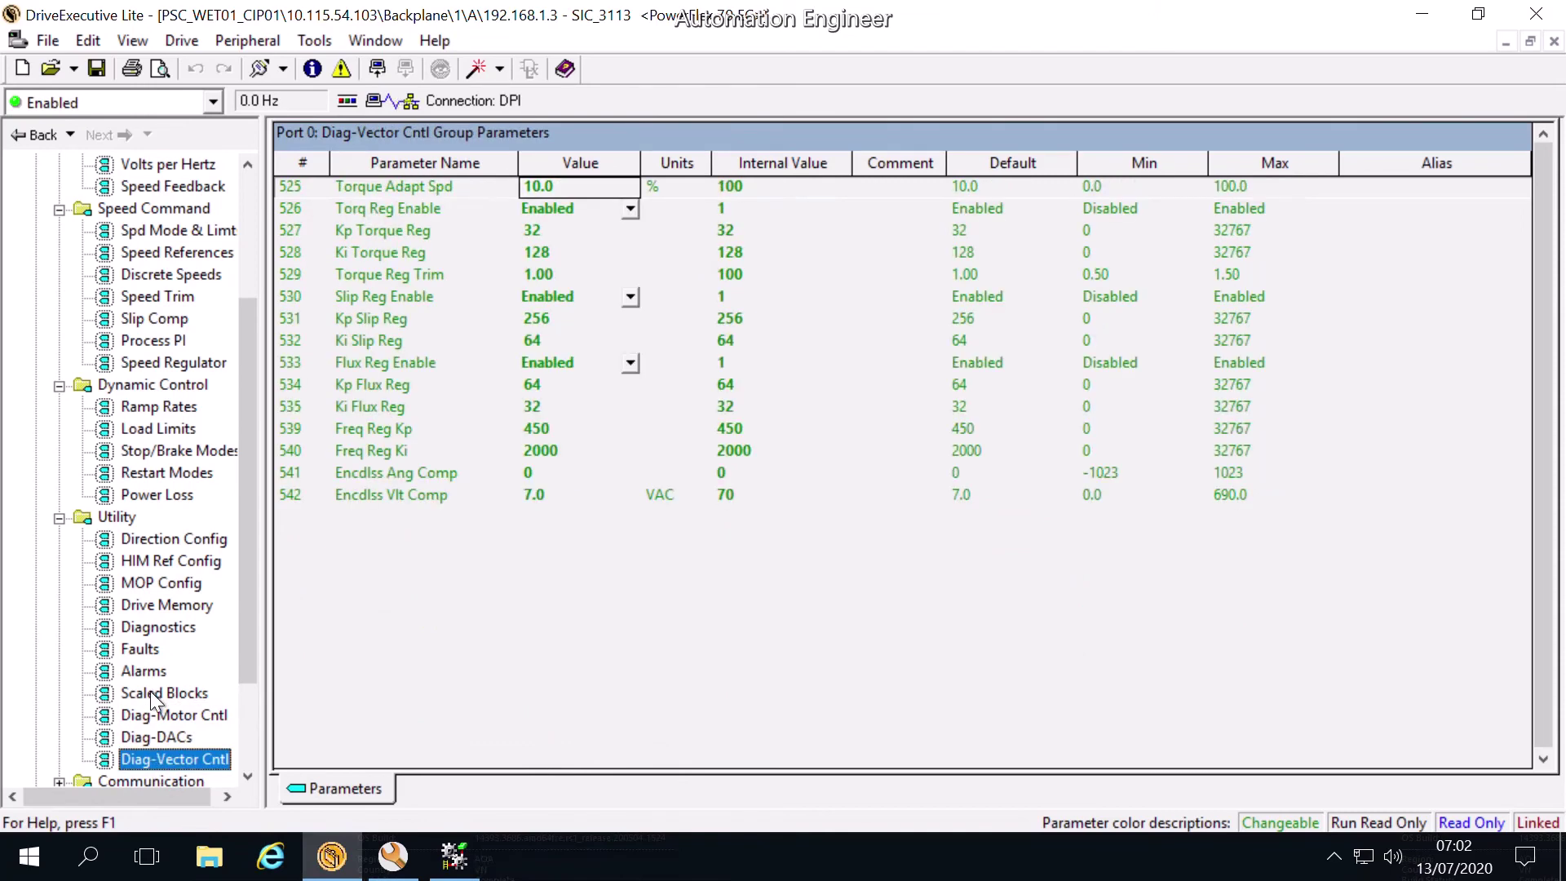
Expand the Communication file and review its Masks & Owners, Comm Control, Datalinks and Security groups.
{"action": "scroll", "coordinate": [150, 692], "scroll_direction": "down", "scroll_amount": 2}
{"action": "left_click", "coordinate": [61, 651]}
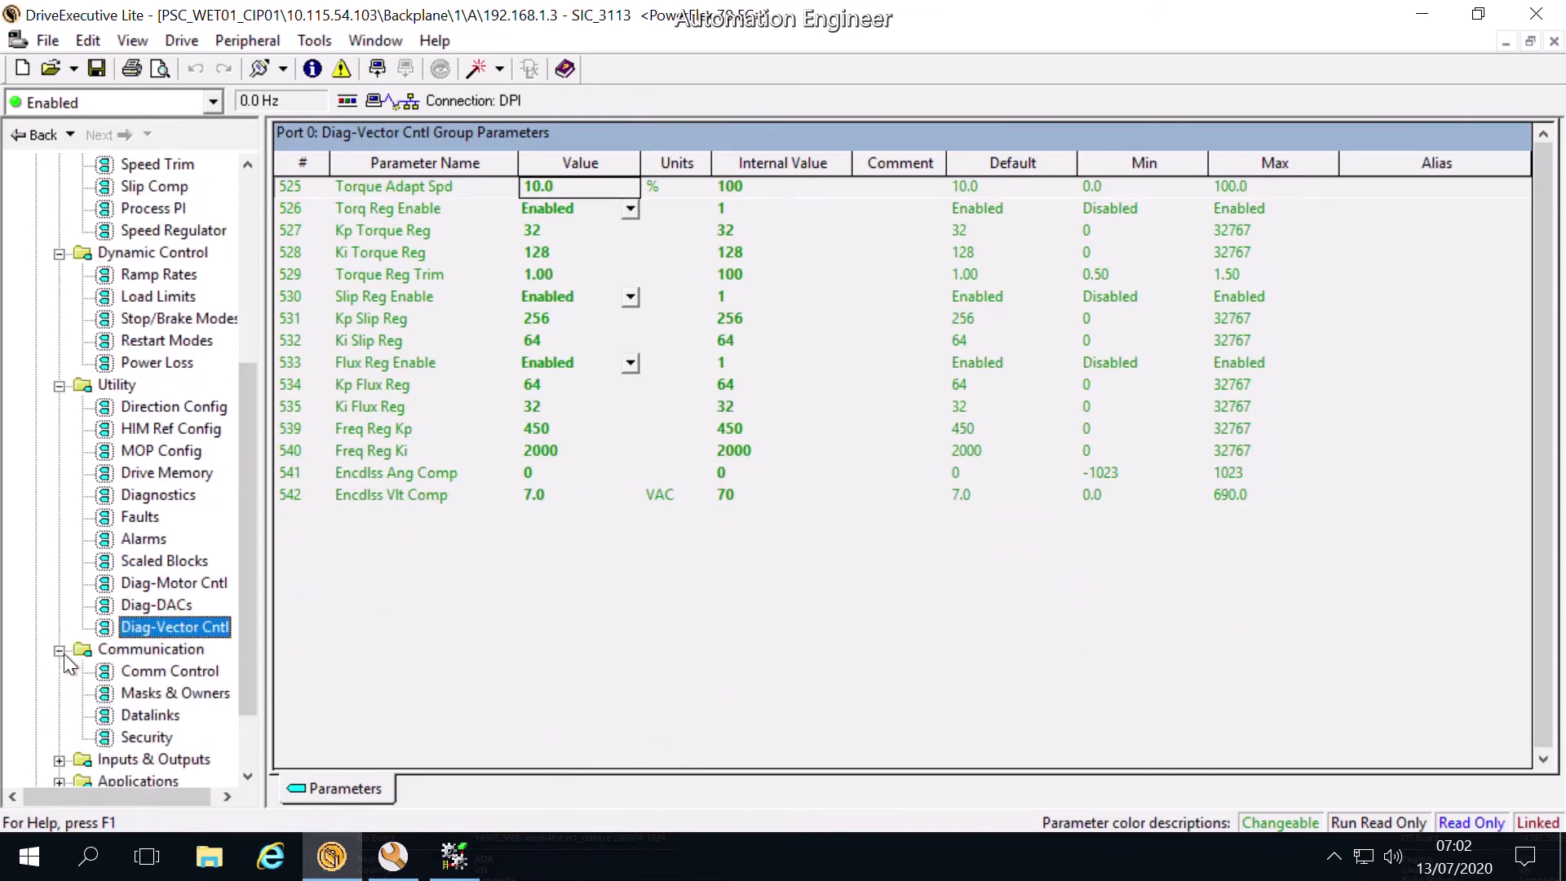
{"action": "left_click", "coordinate": [148, 682]}
{"action": "left_click", "coordinate": [148, 678]}
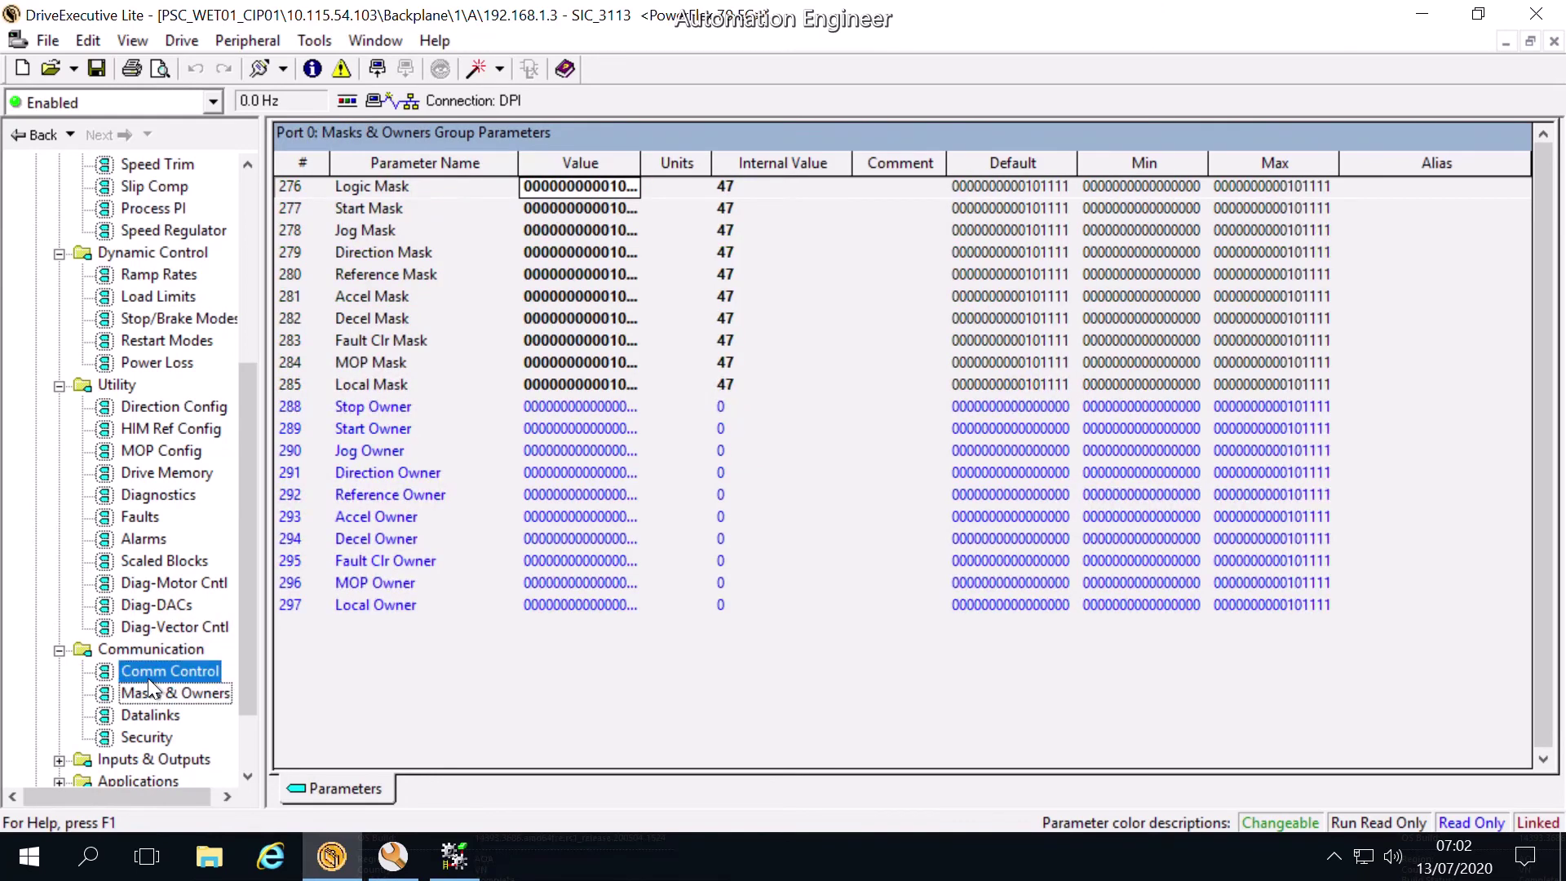
{"action": "left_click", "coordinate": [142, 724]}
{"action": "left_click", "coordinate": [144, 737]}
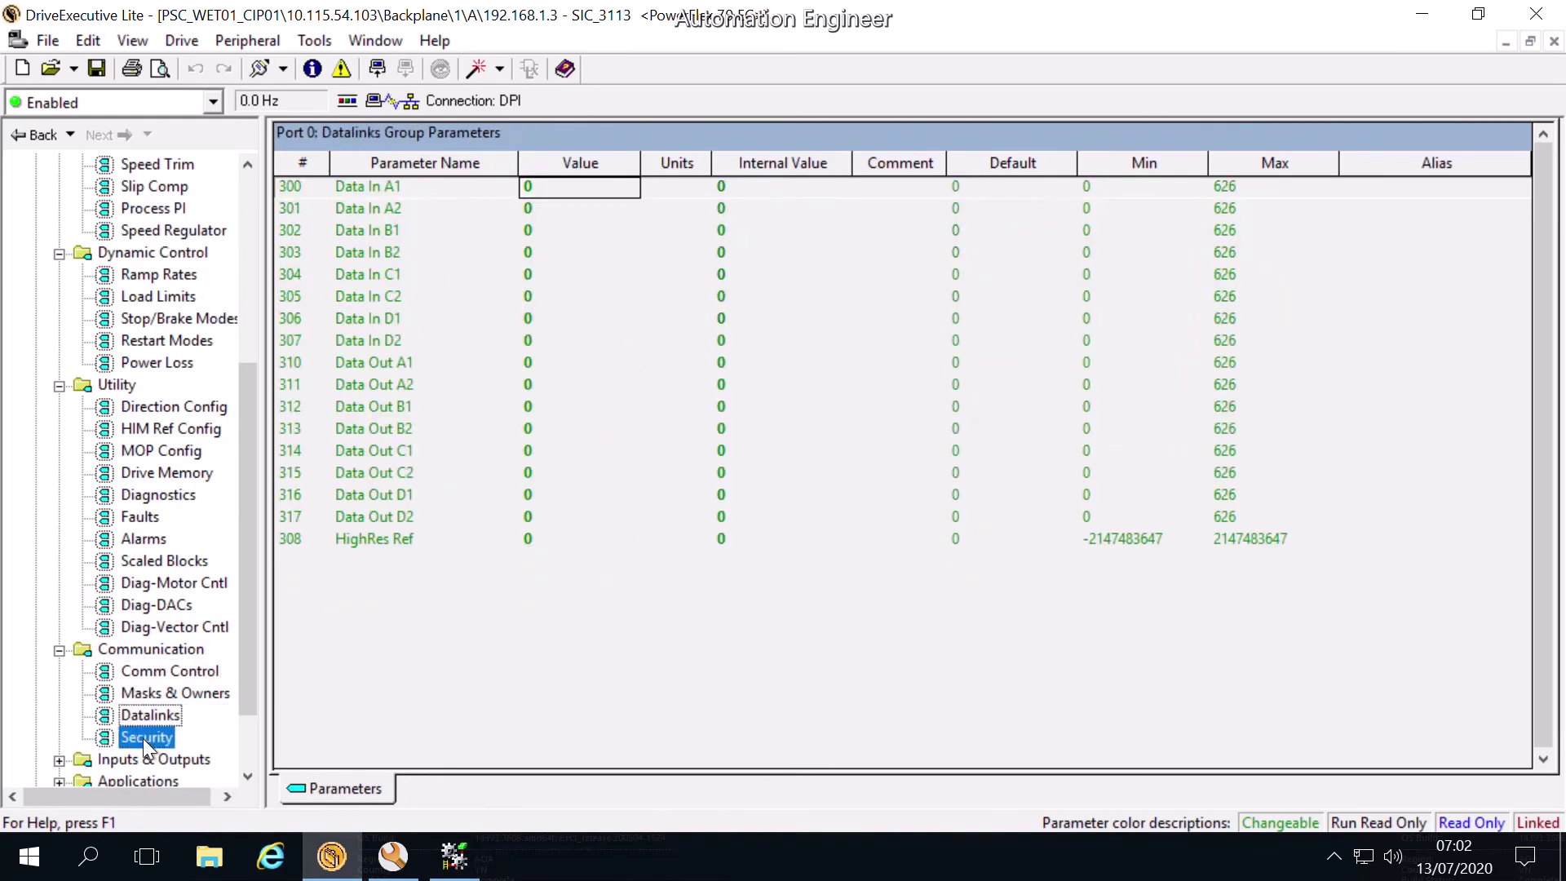
Expand the Inputs & Outputs file and review its analog and digital input and output parameter groups.
{"action": "scroll", "coordinate": [151, 699], "scroll_direction": "down", "scroll_amount": 2}
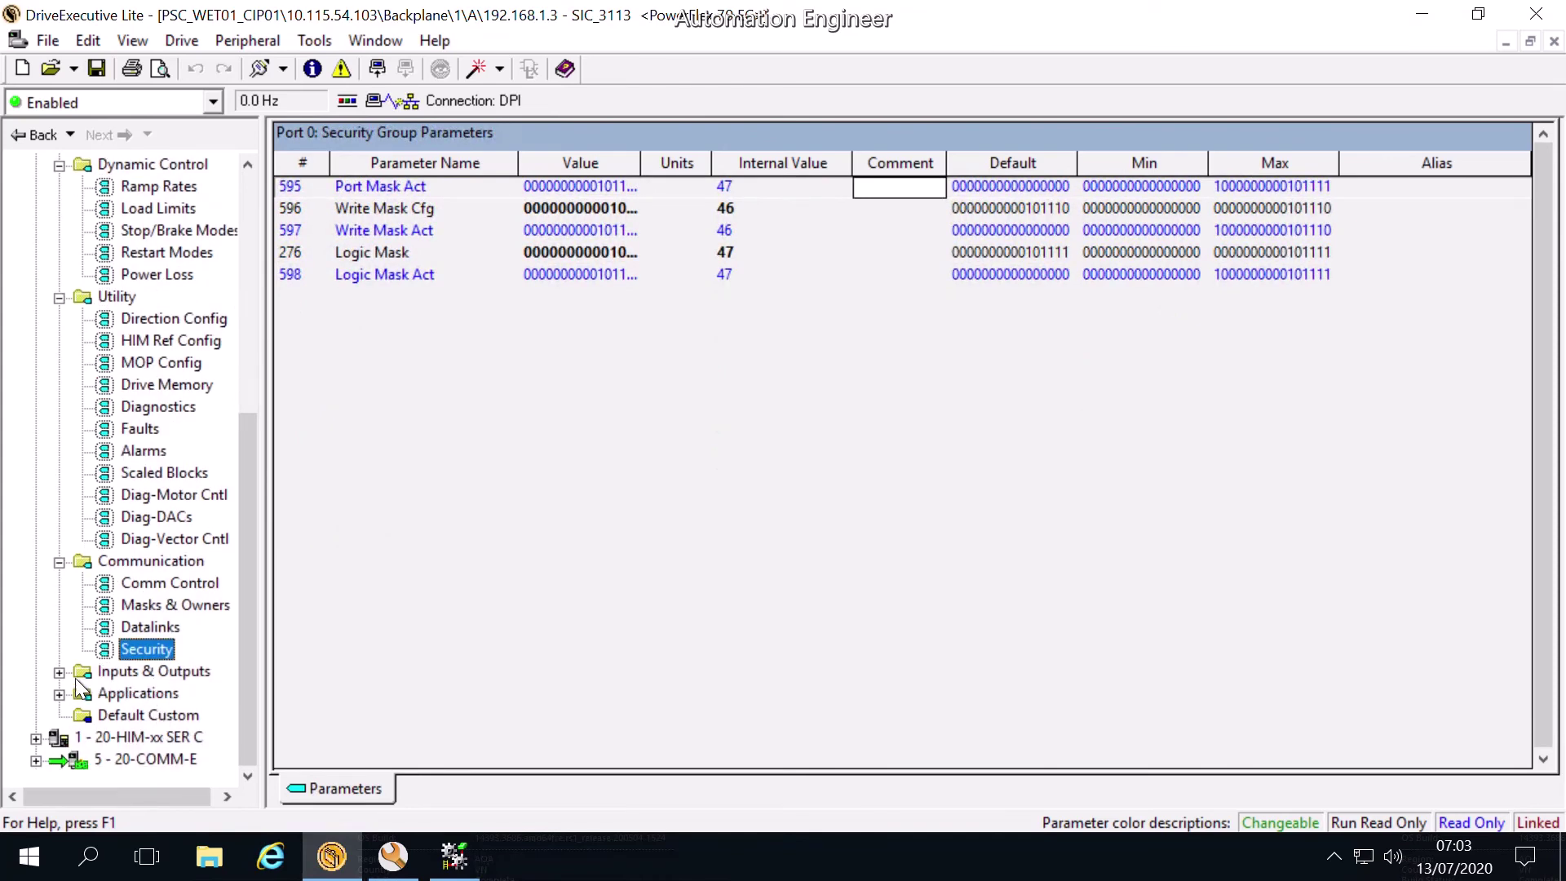
{"action": "left_click", "coordinate": [55, 679]}
{"action": "left_click", "coordinate": [129, 695]}
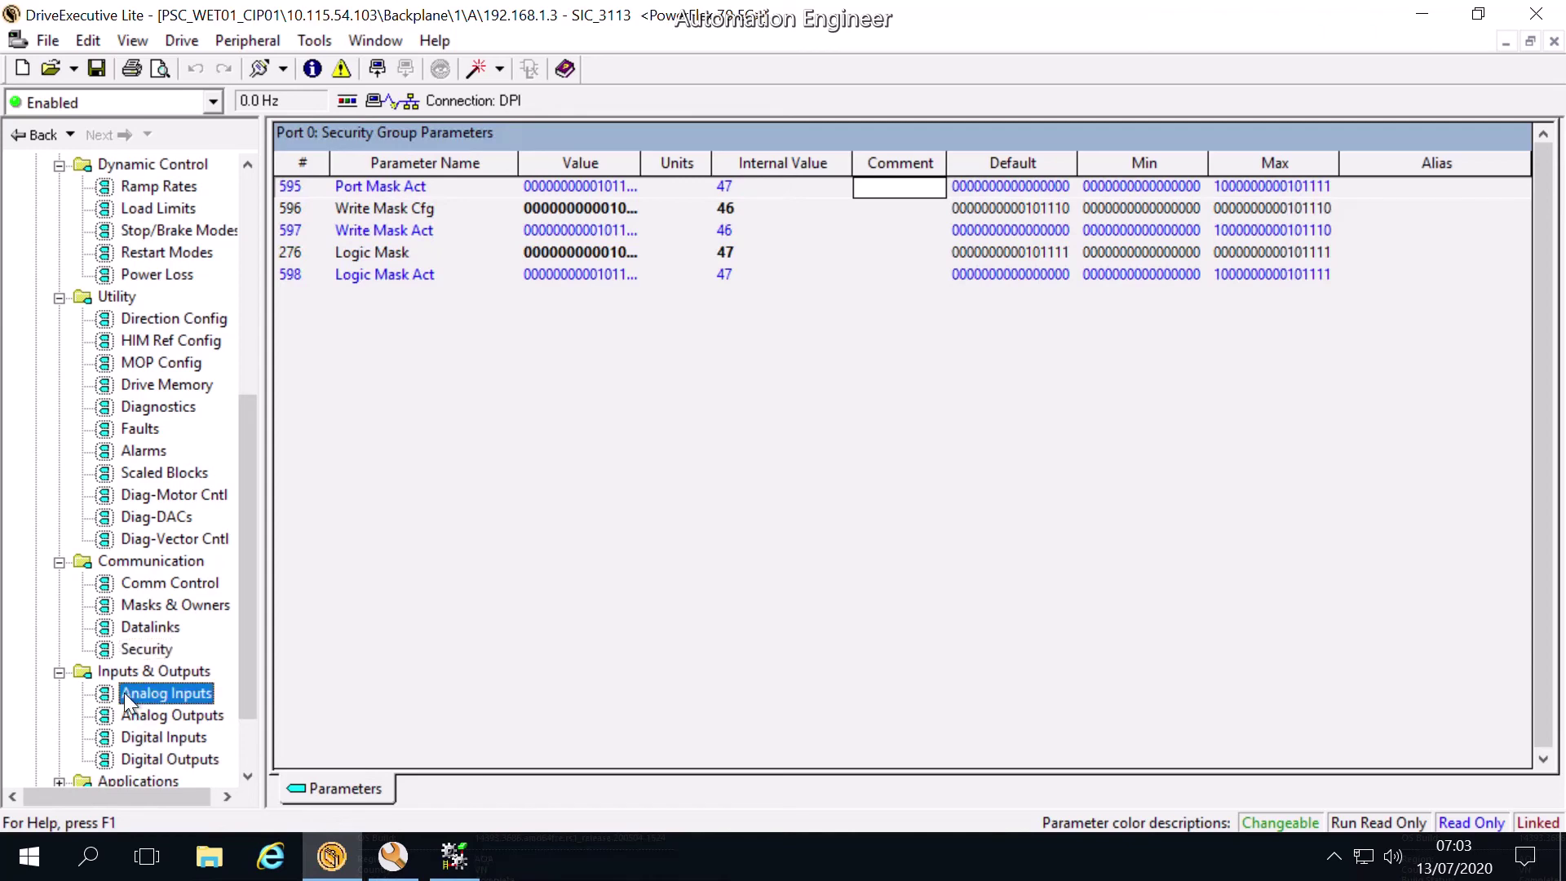
{"action": "left_click", "coordinate": [146, 715]}
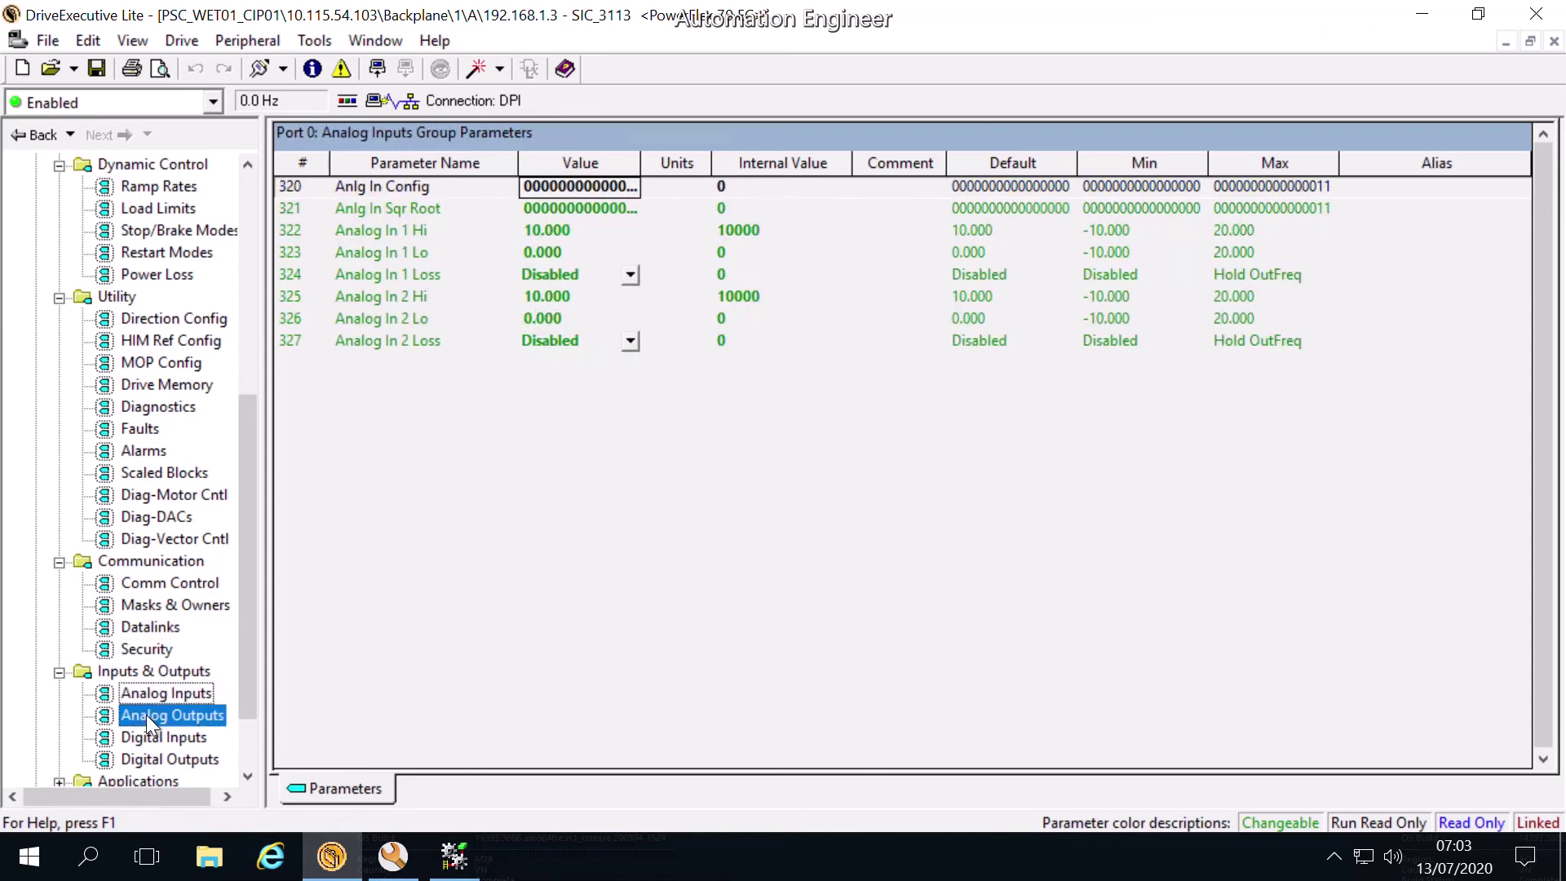
{"action": "left_click", "coordinate": [152, 733]}
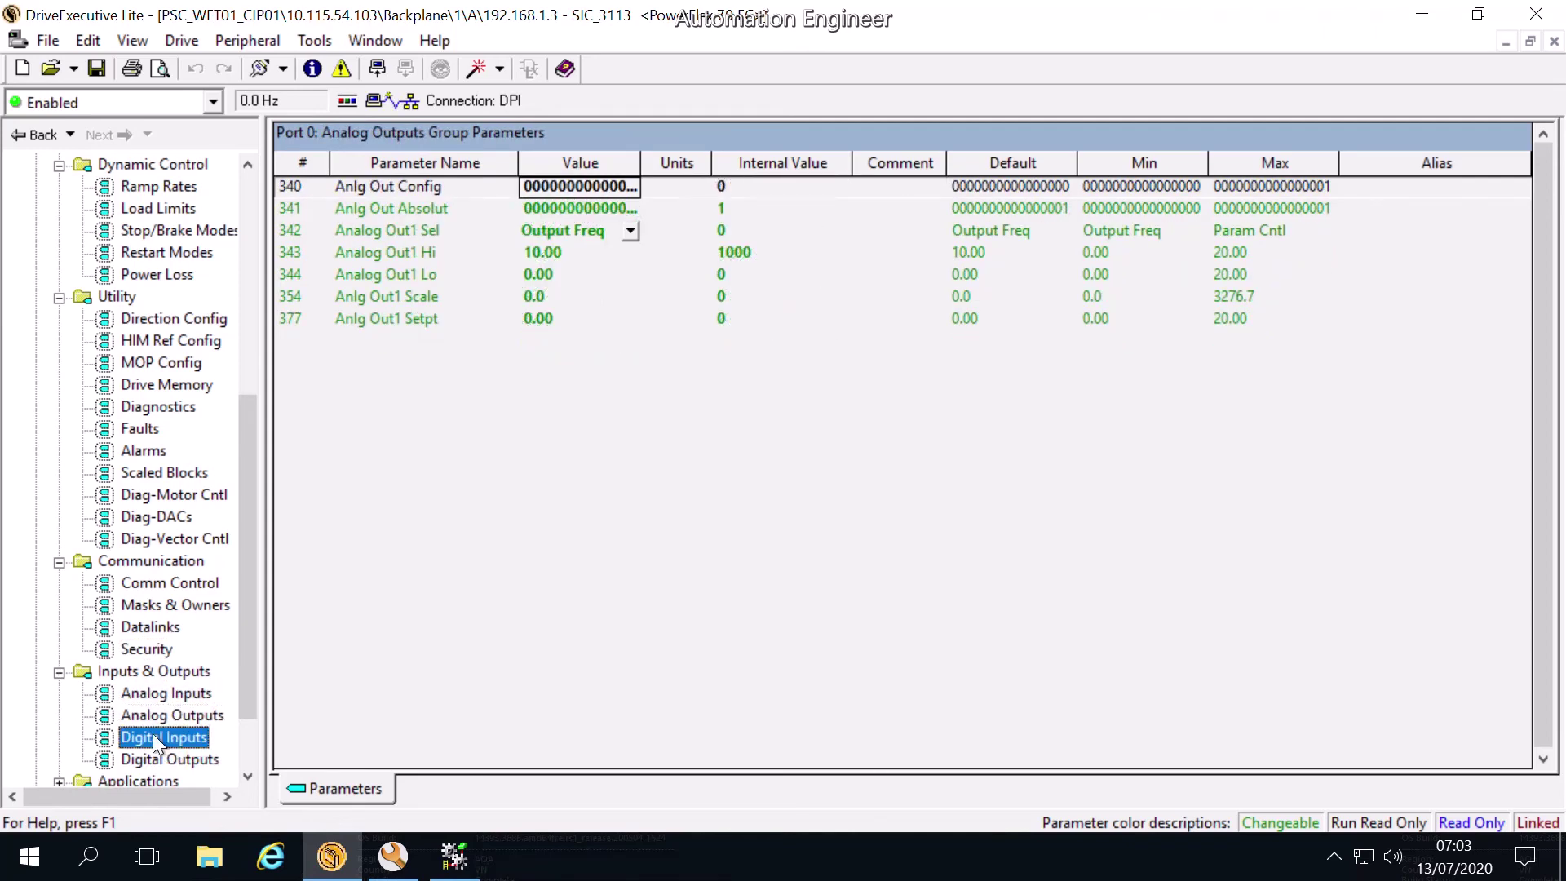
{"action": "left_click", "coordinate": [158, 757]}
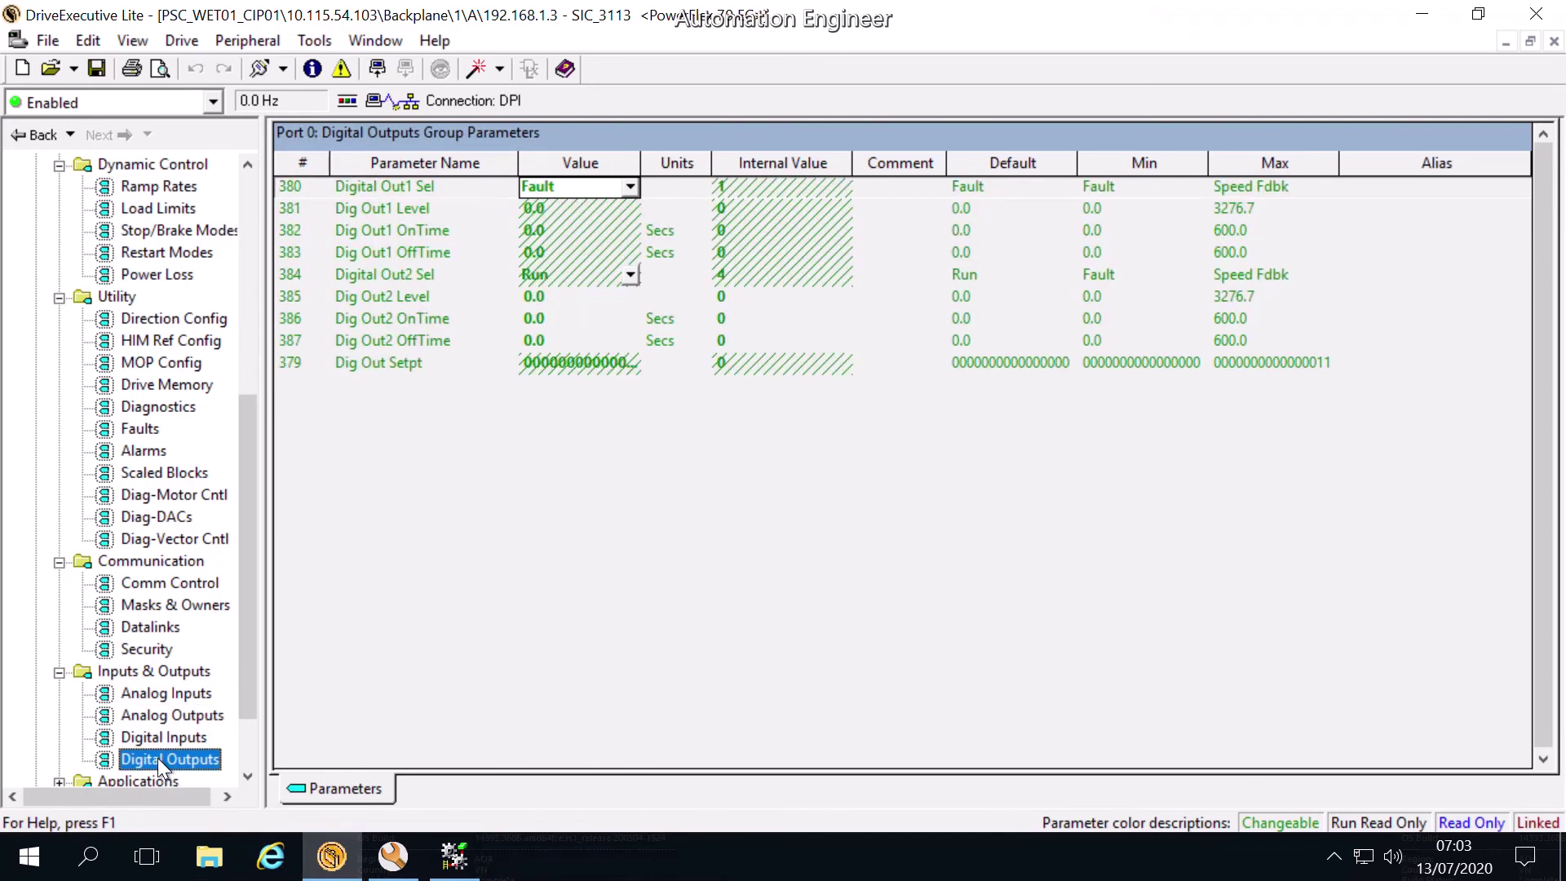
Expand the Applications file to review its Fiber Functions group, and check the drive's Default Custom file.
{"action": "scroll", "coordinate": [167, 675], "scroll_direction": "down", "scroll_amount": 1}
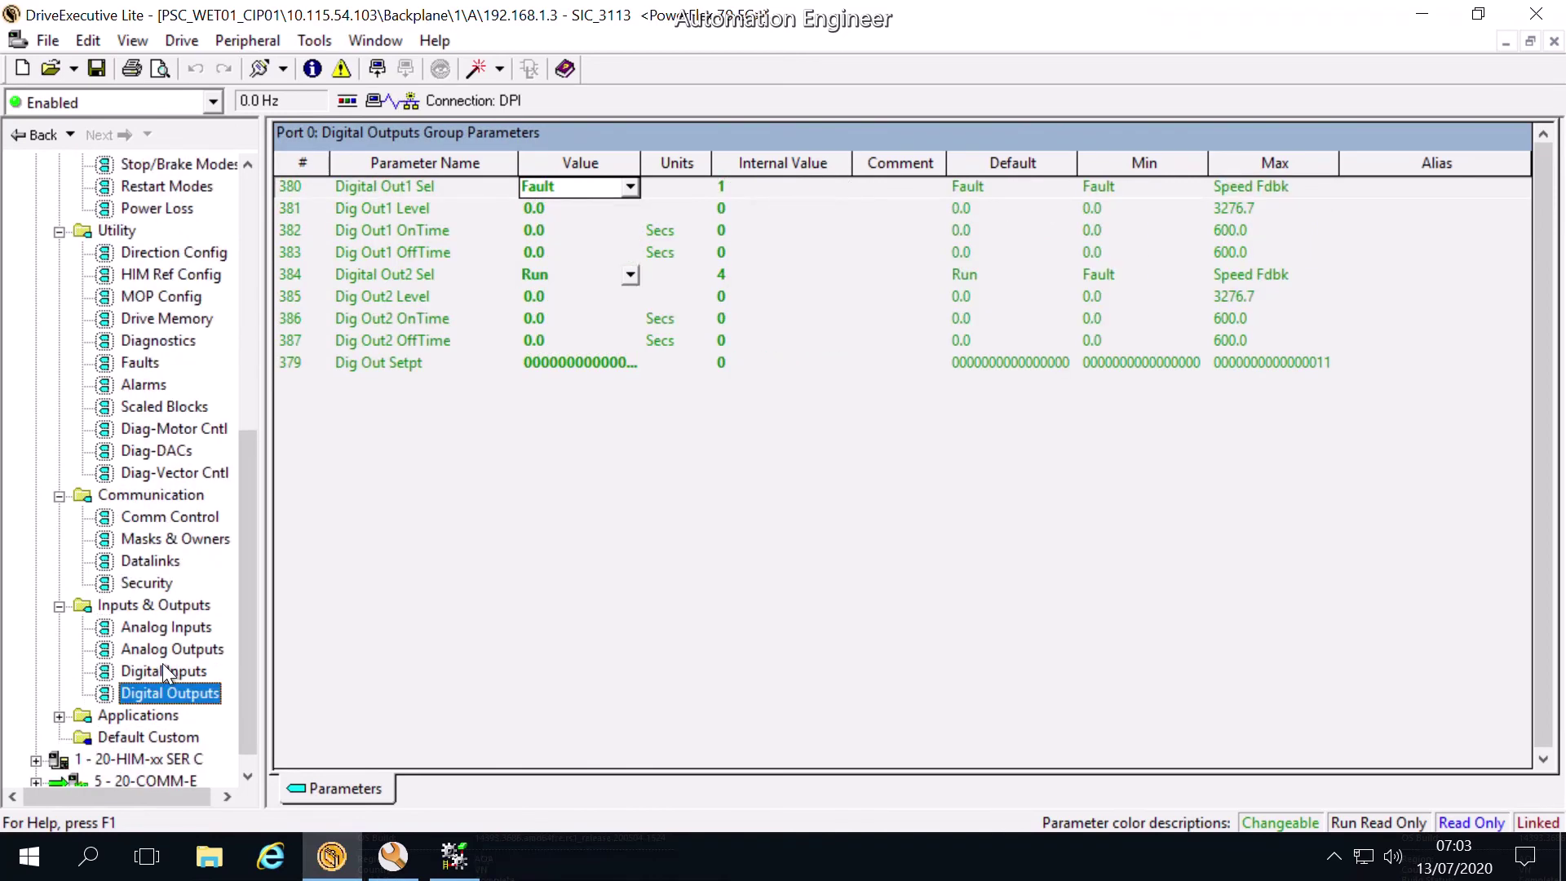
{"action": "scroll", "coordinate": [168, 672], "scroll_direction": "down", "scroll_amount": 1}
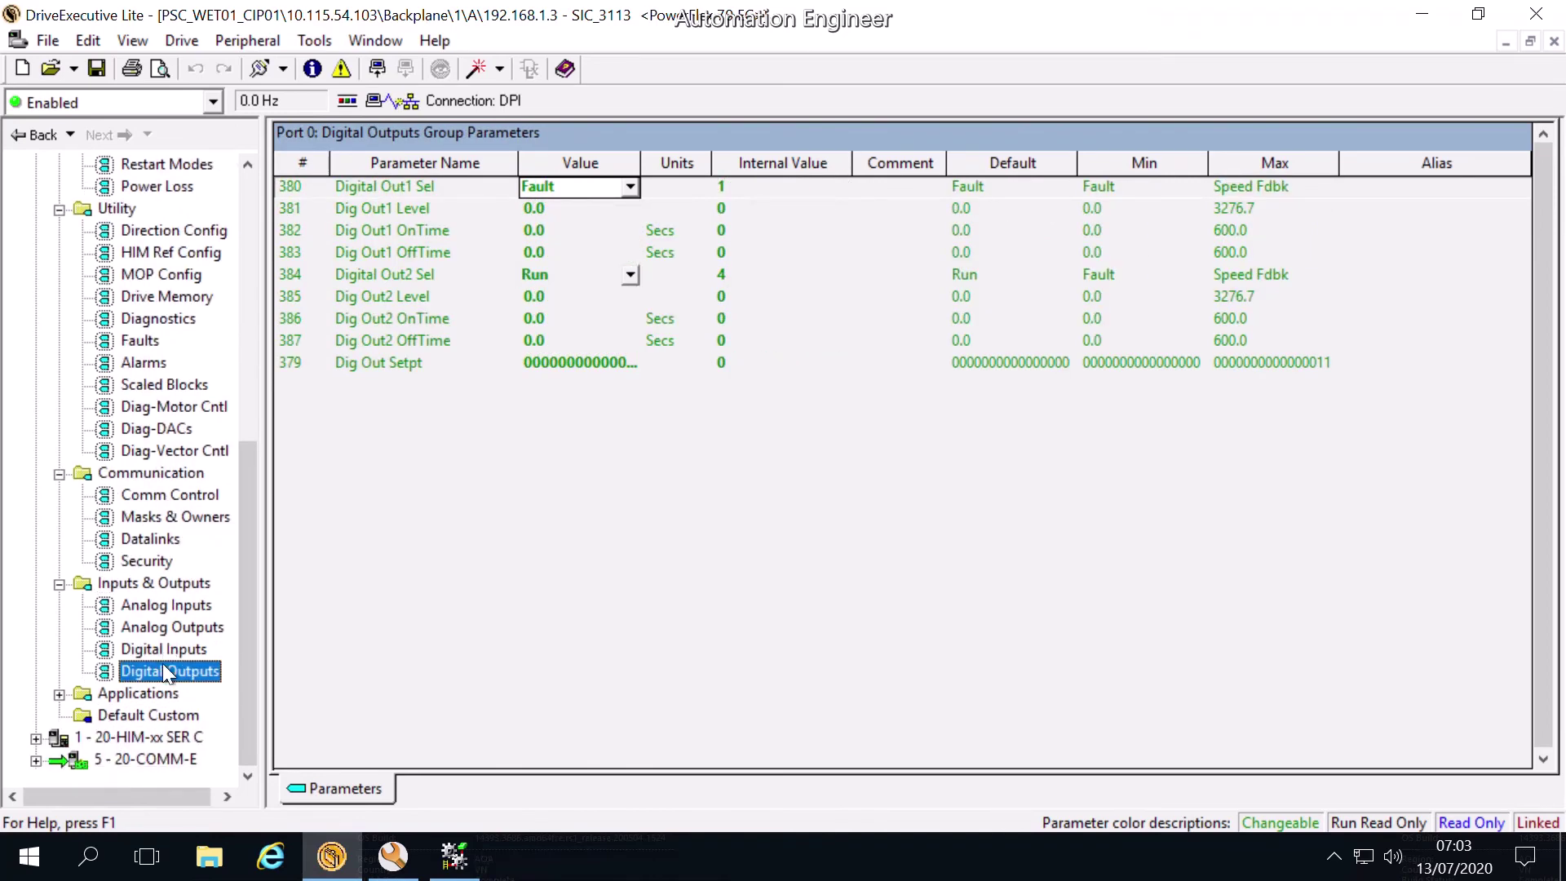
{"action": "left_click", "coordinate": [58, 695]}
{"action": "left_click", "coordinate": [130, 719]}
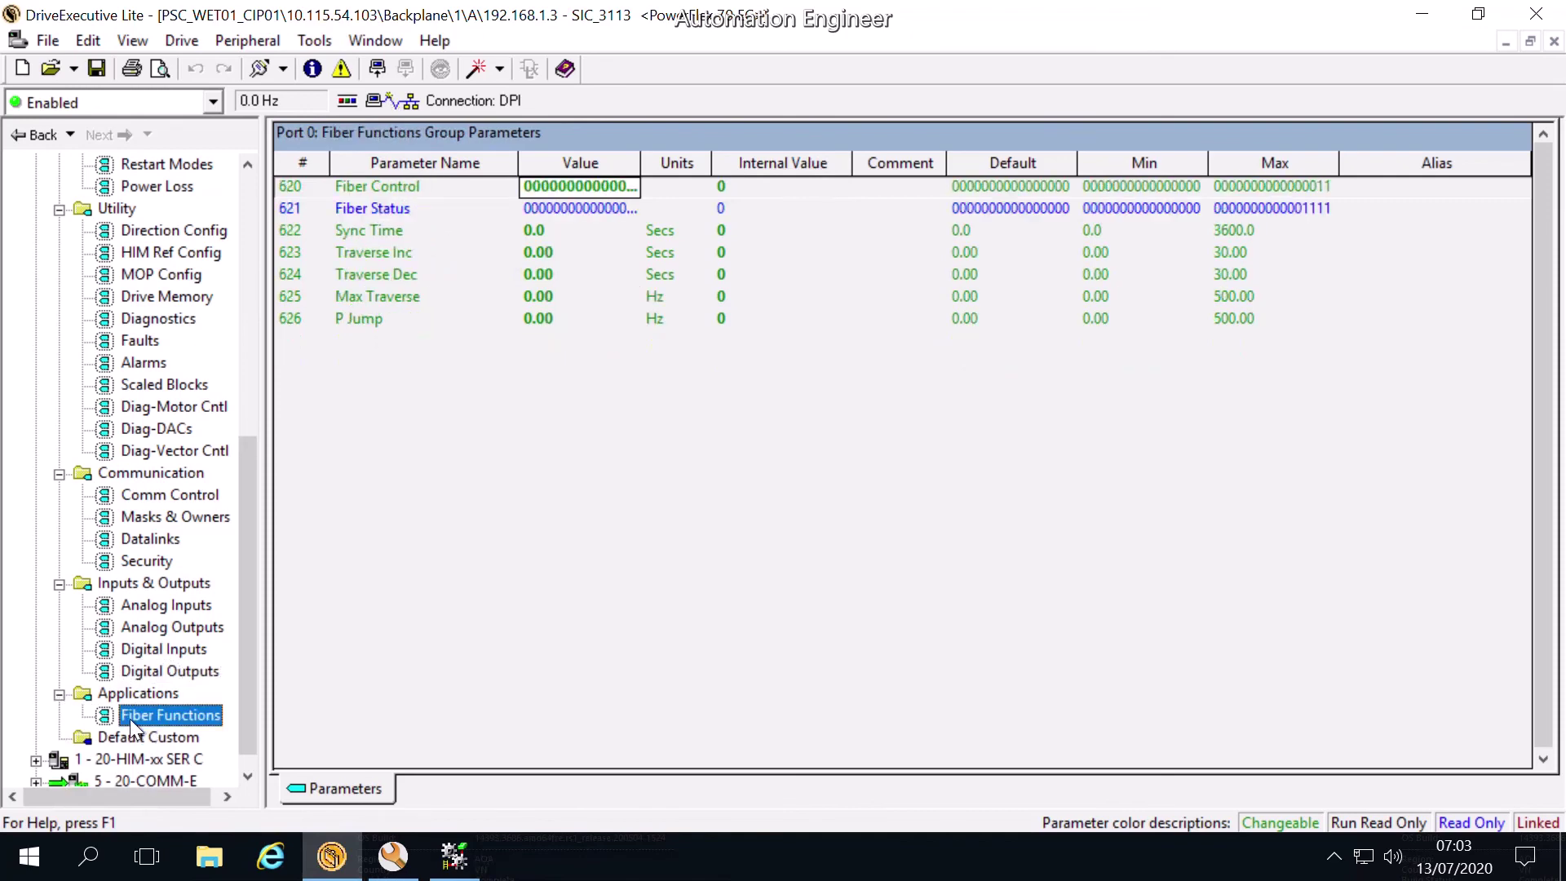
{"action": "scroll", "coordinate": [137, 679], "scroll_direction": "down", "scroll_amount": 1}
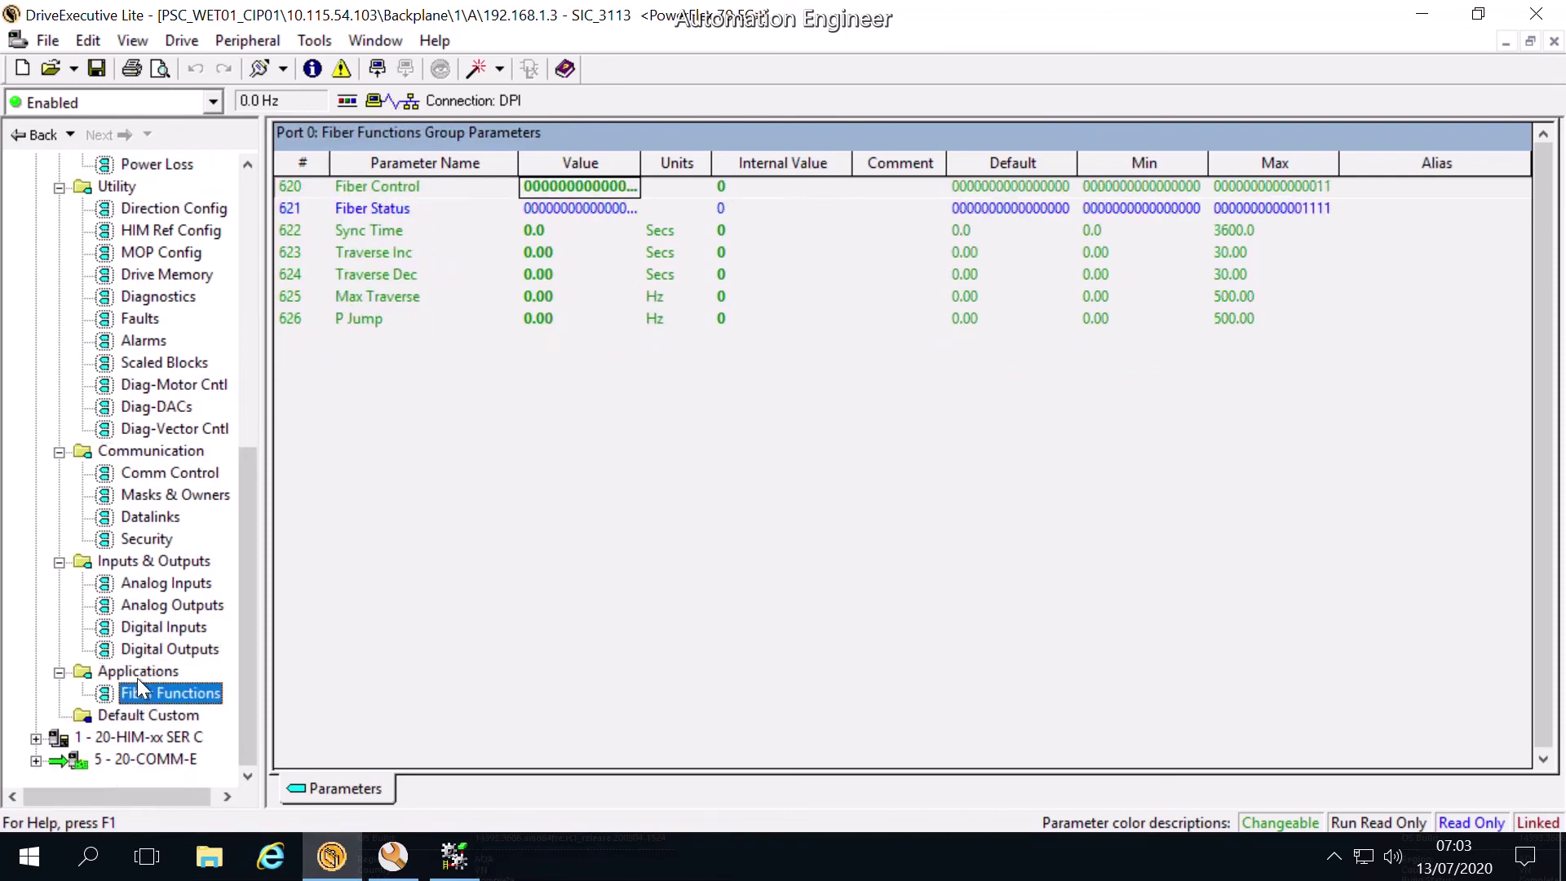
{"action": "left_click", "coordinate": [135, 721]}
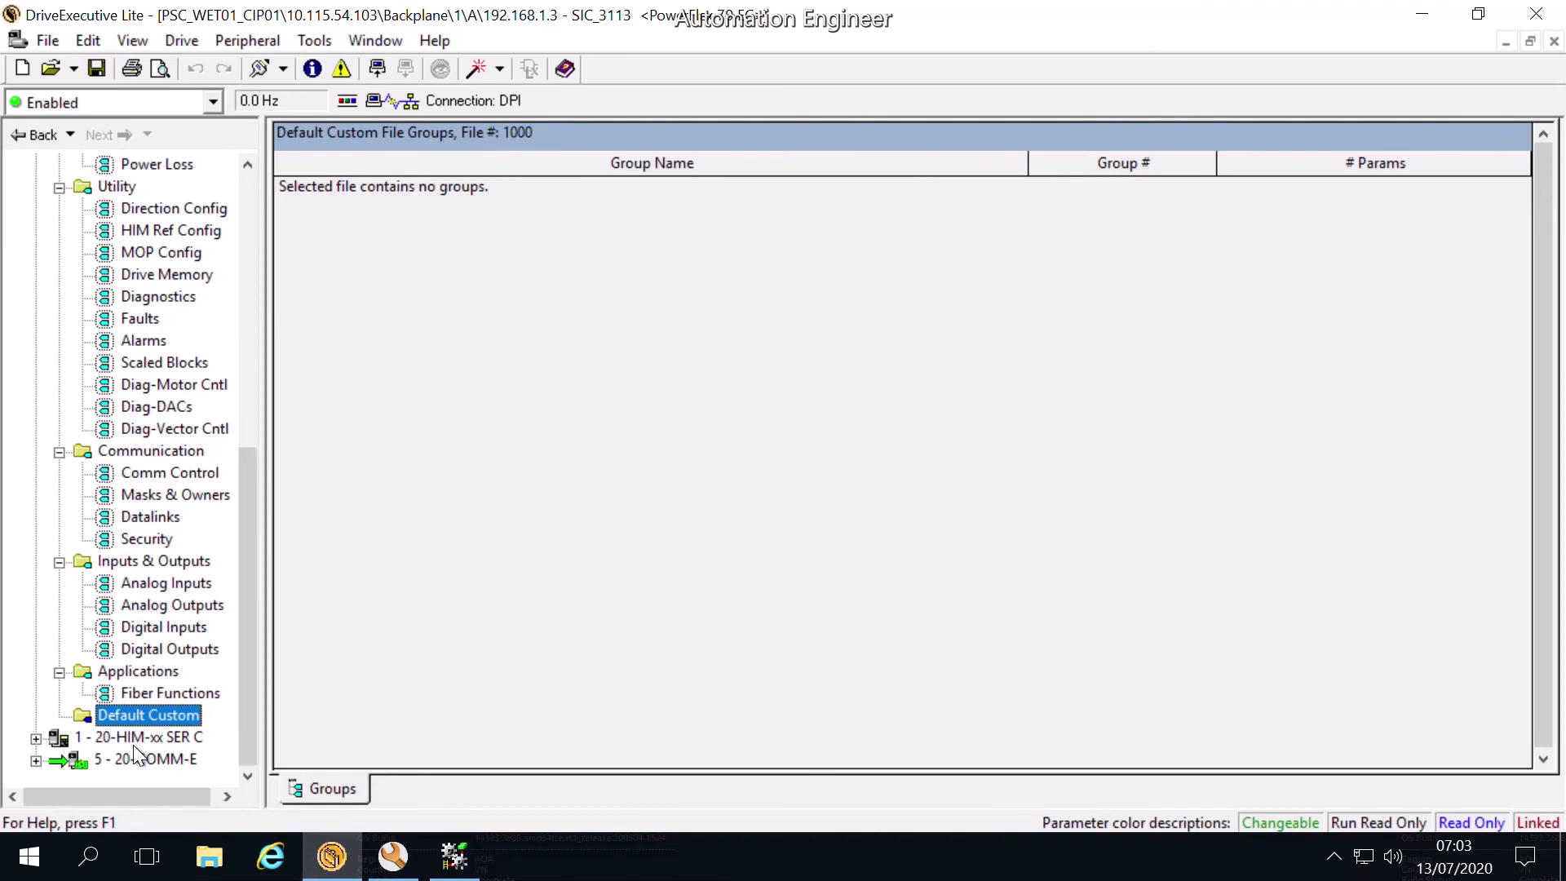
Expand the 20-HIM-xx SER C peripheral on port 1 and review its Device Parameters and Default Custom file.
{"action": "left_click", "coordinate": [117, 738]}
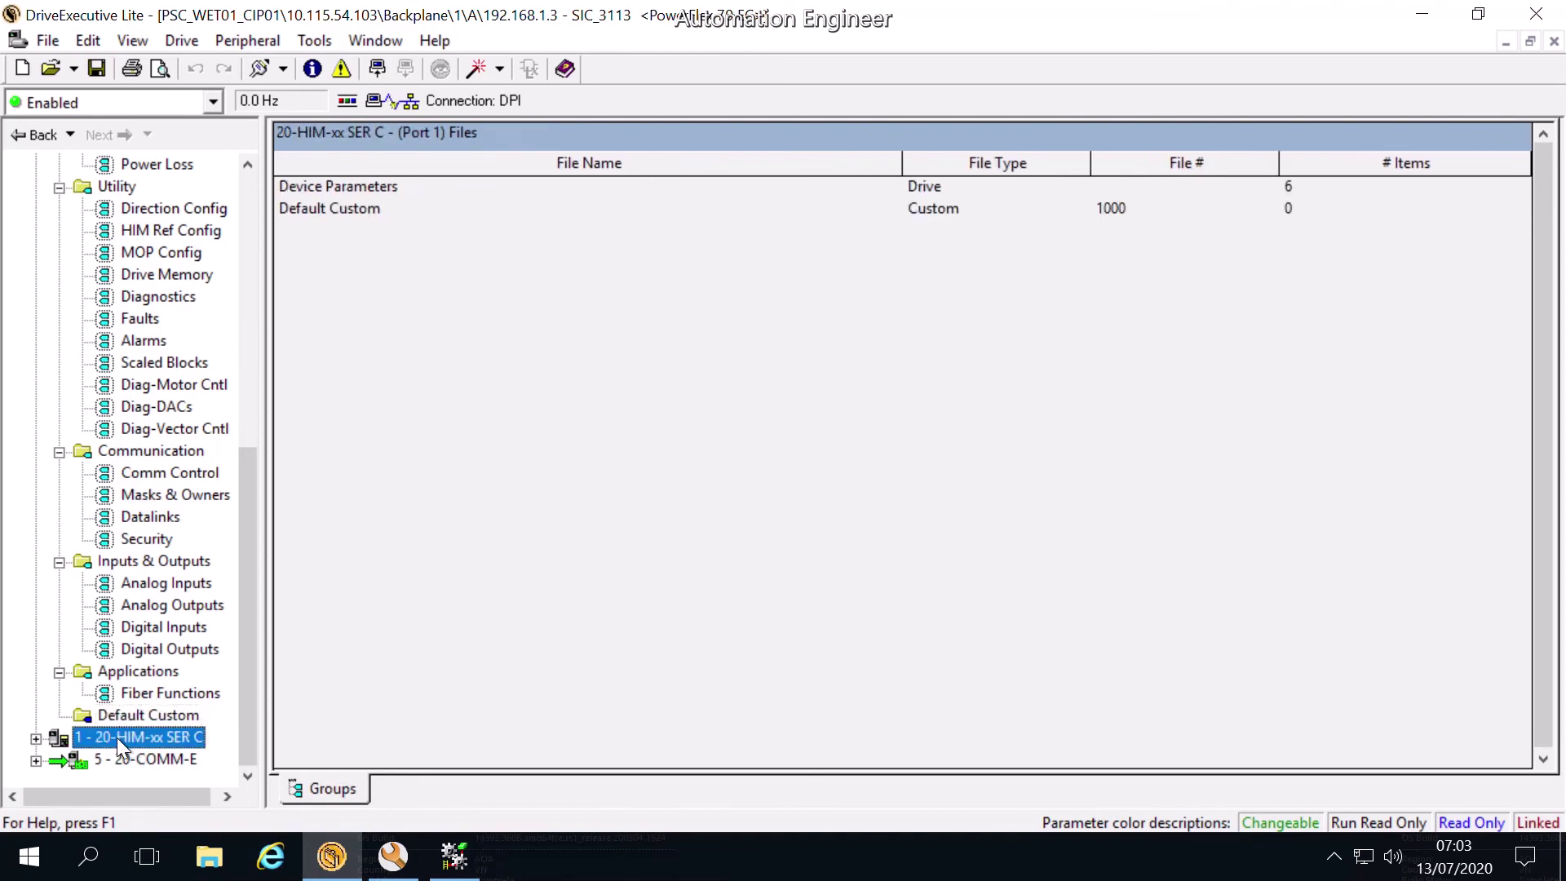
{"action": "left_click", "coordinate": [37, 738]}
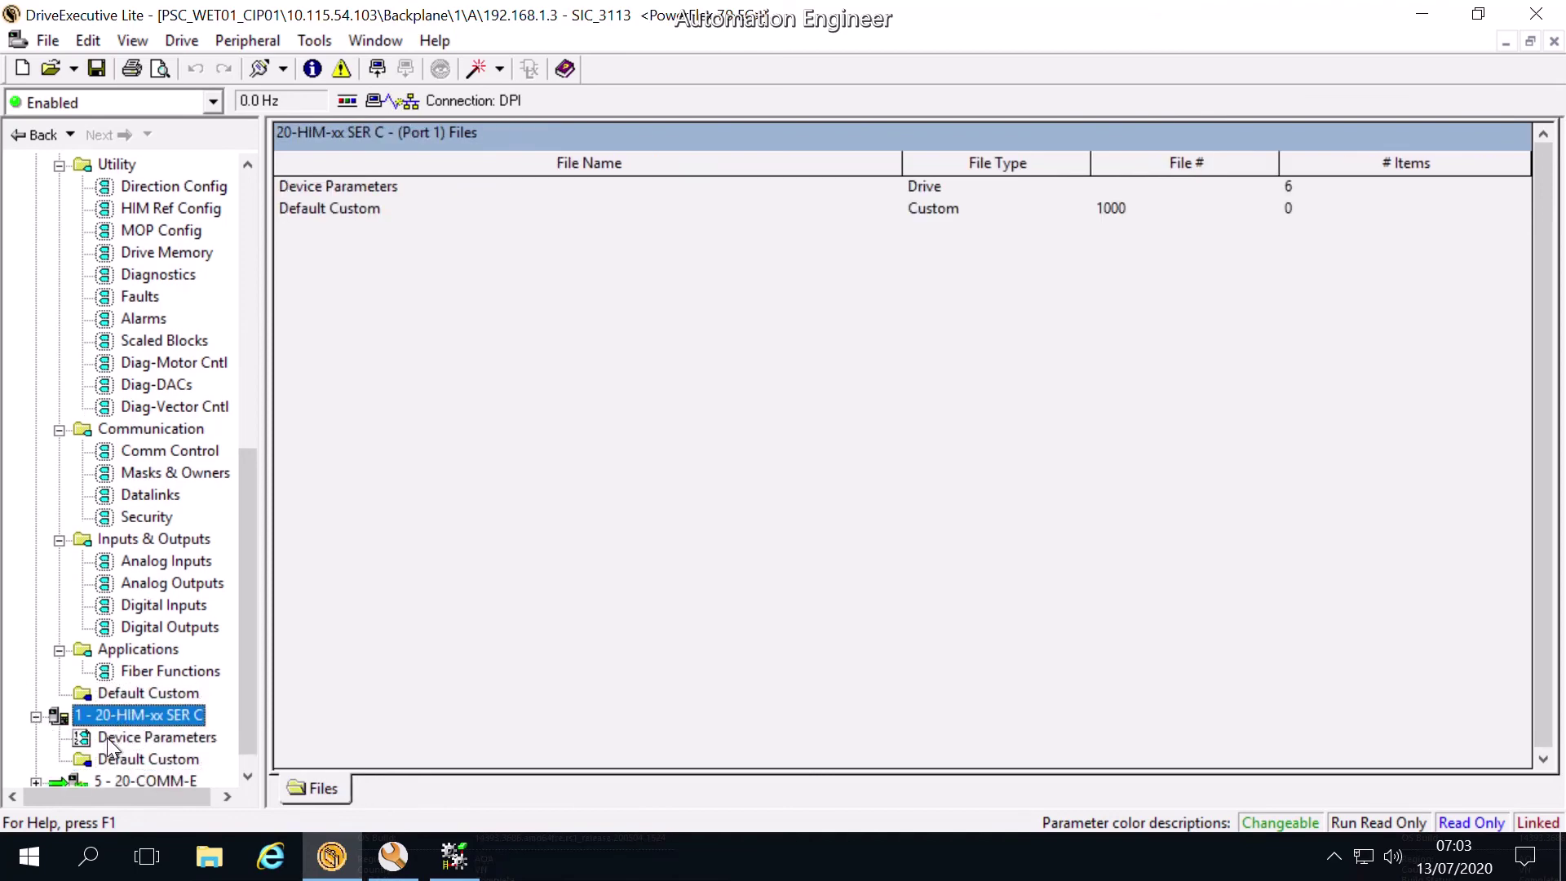
{"action": "left_click", "coordinate": [107, 738]}
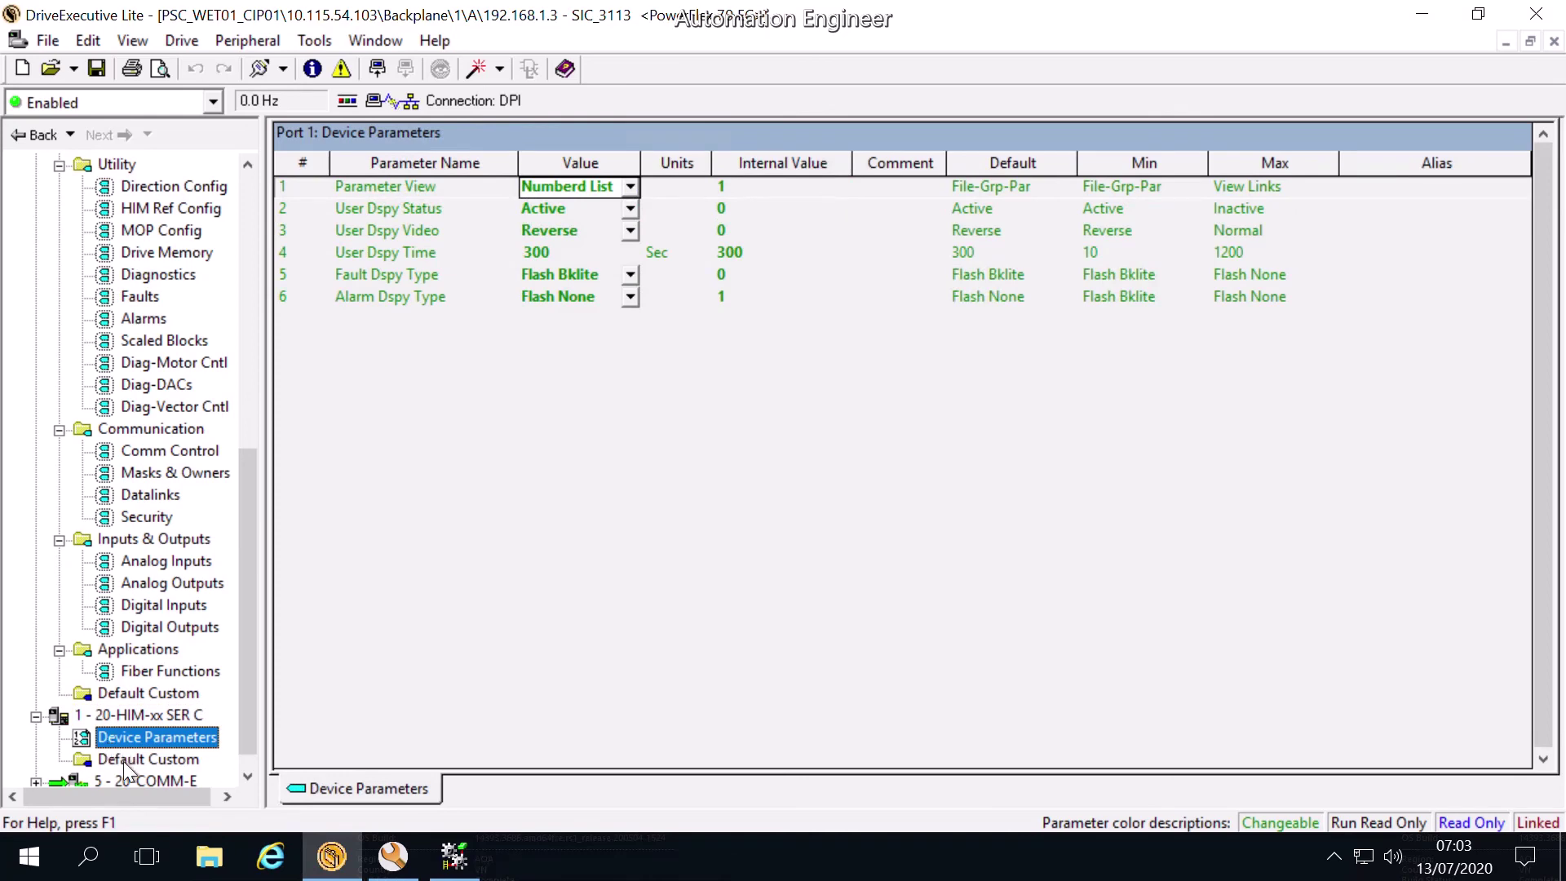
{"action": "left_click", "coordinate": [124, 760]}
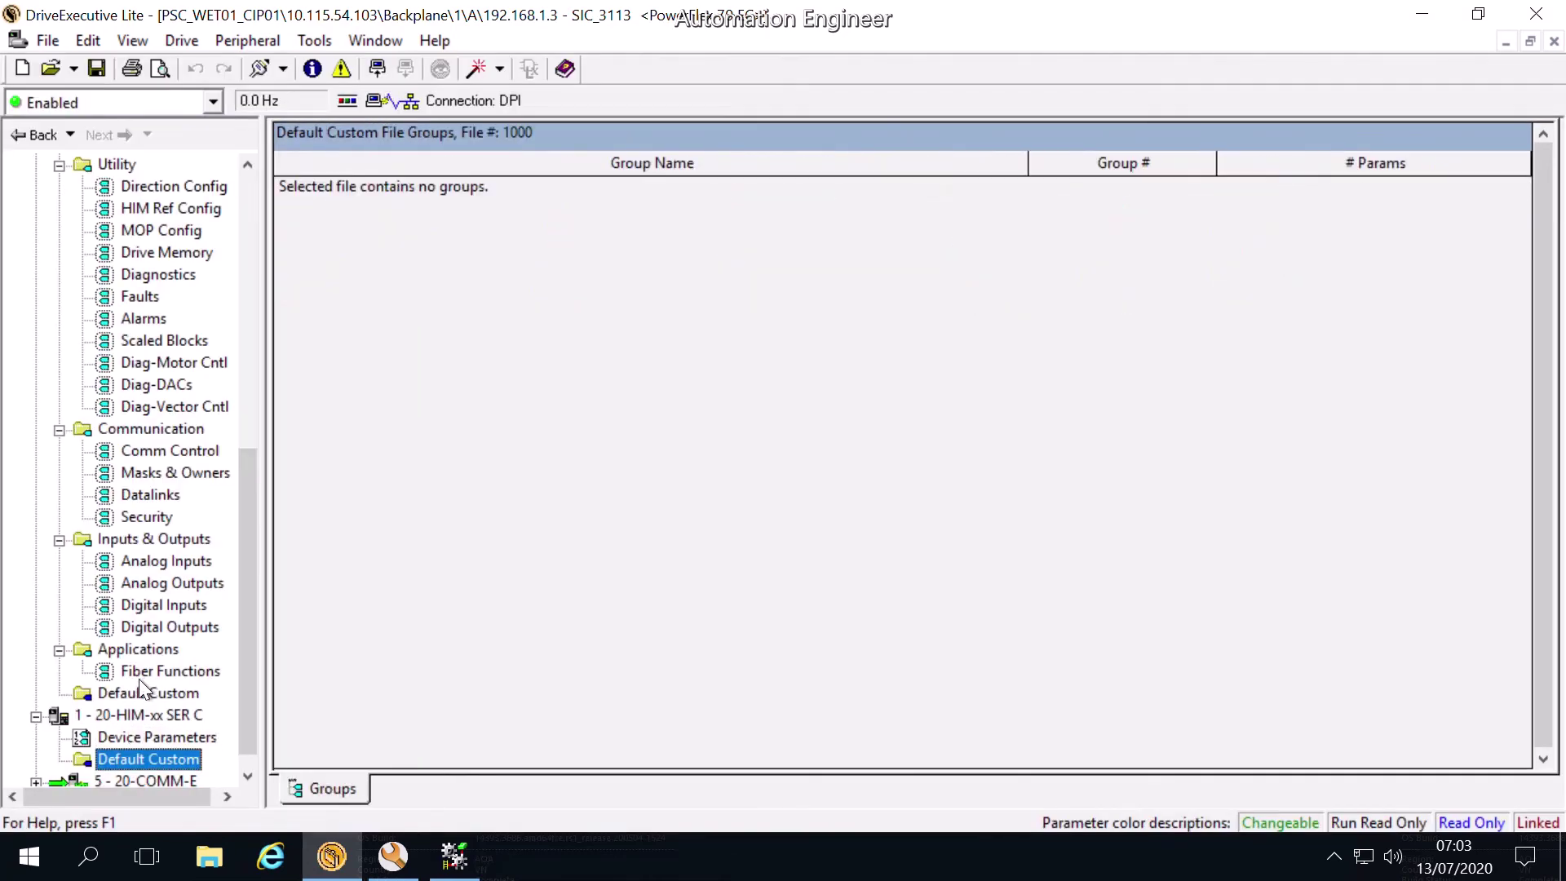
Expand the 20-COMM-E peripheral on port 5 and review its full Device Parameters list, from DPI Port through Web Features.
{"action": "scroll", "coordinate": [139, 679], "scroll_direction": "down", "scroll_amount": 1}
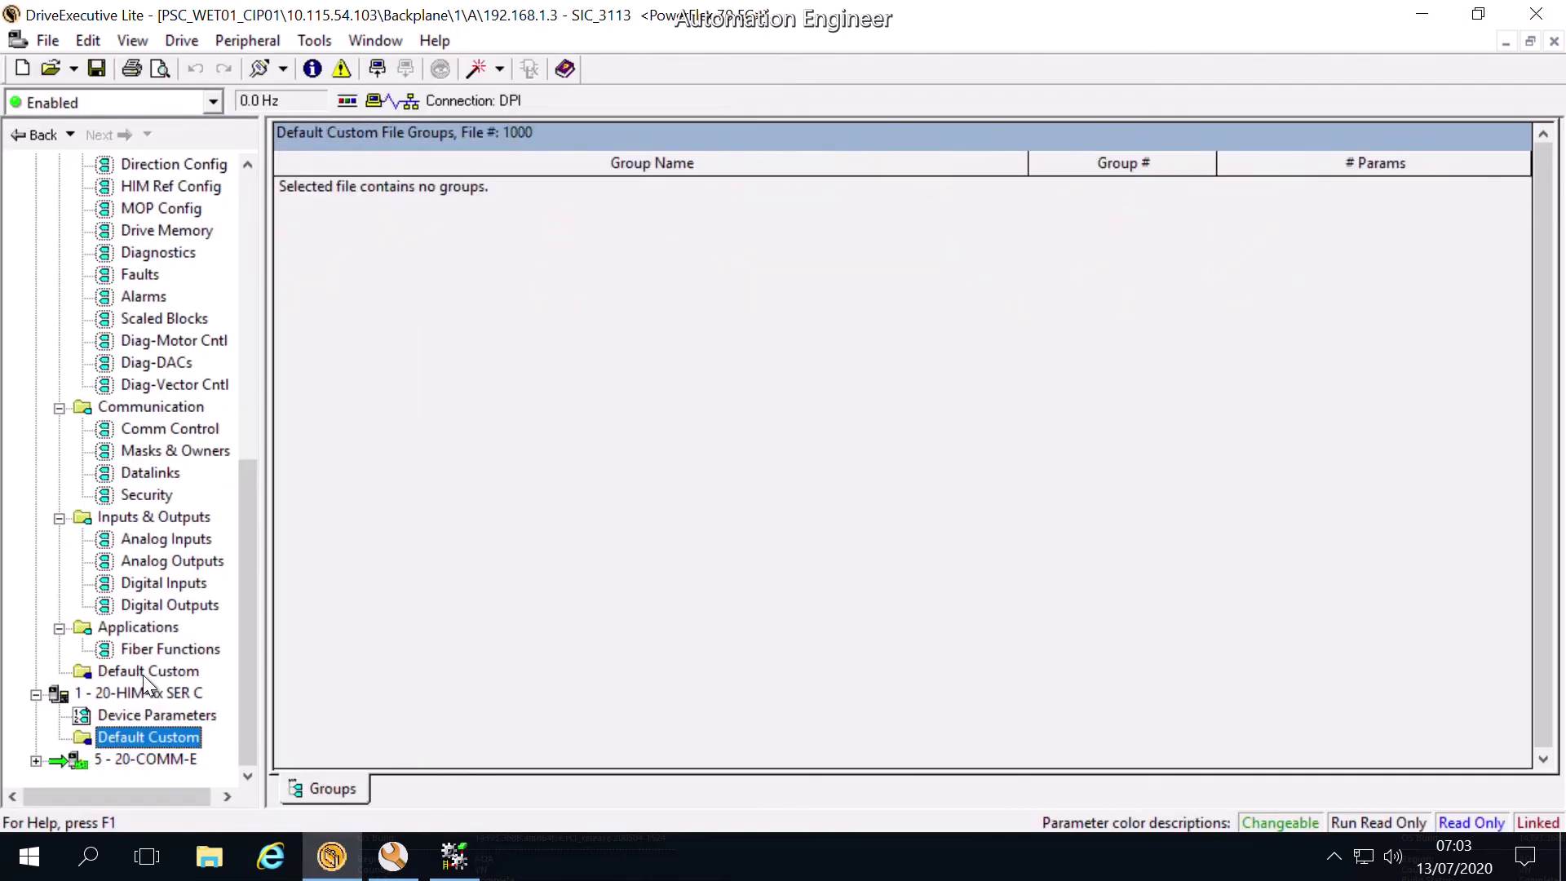
{"action": "left_click", "coordinate": [36, 764]}
{"action": "left_click", "coordinate": [135, 737]}
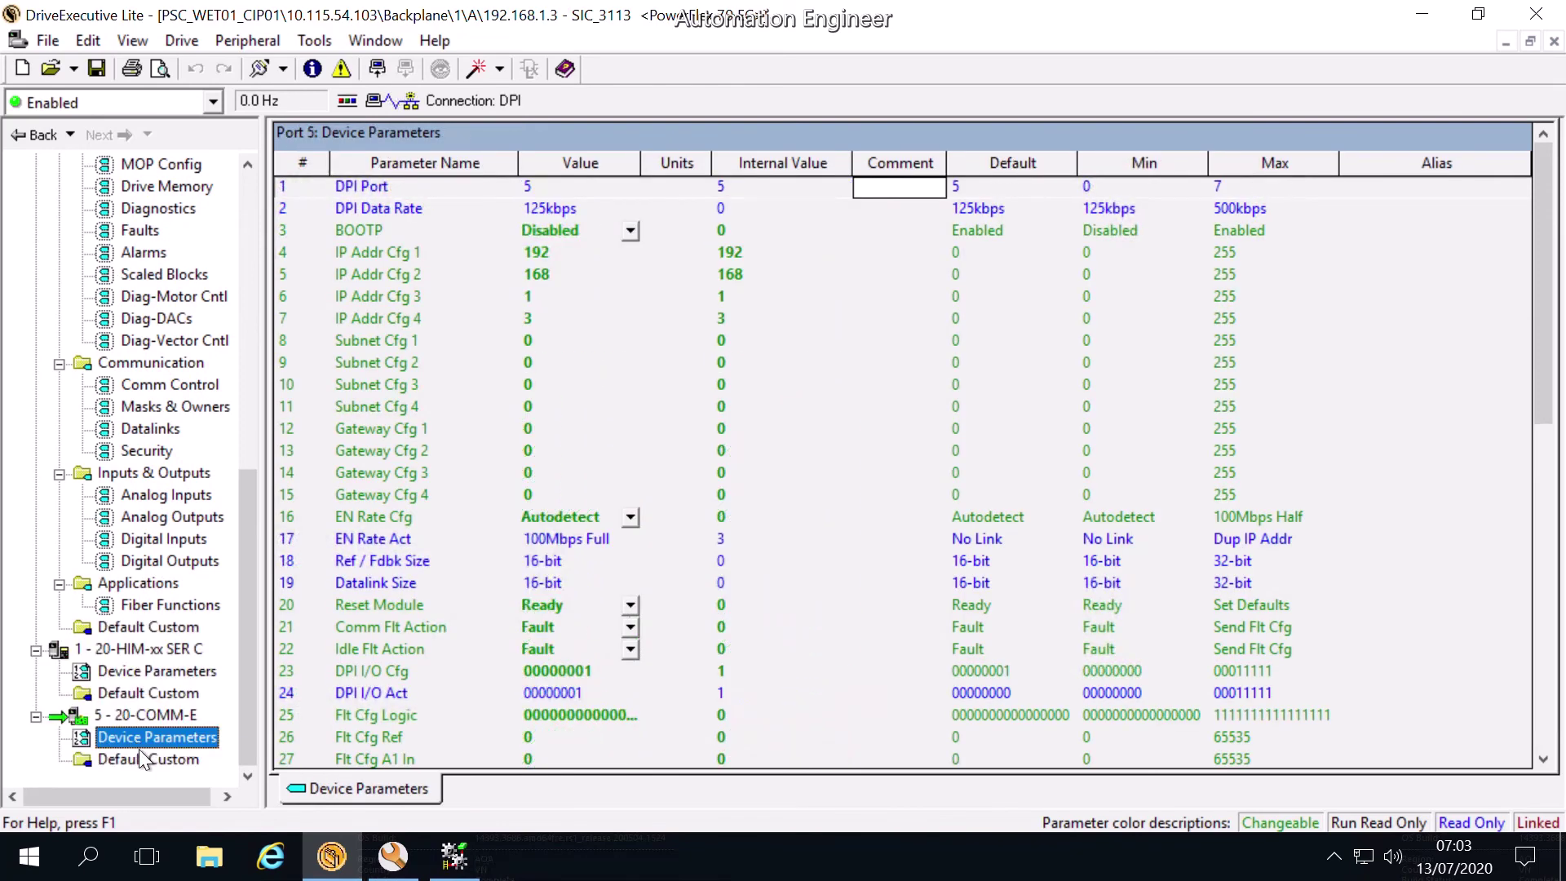
{"action": "left_click", "coordinate": [899, 584]}
{"action": "scroll", "coordinate": [894, 580], "scroll_direction": "down", "scroll_amount": 1}
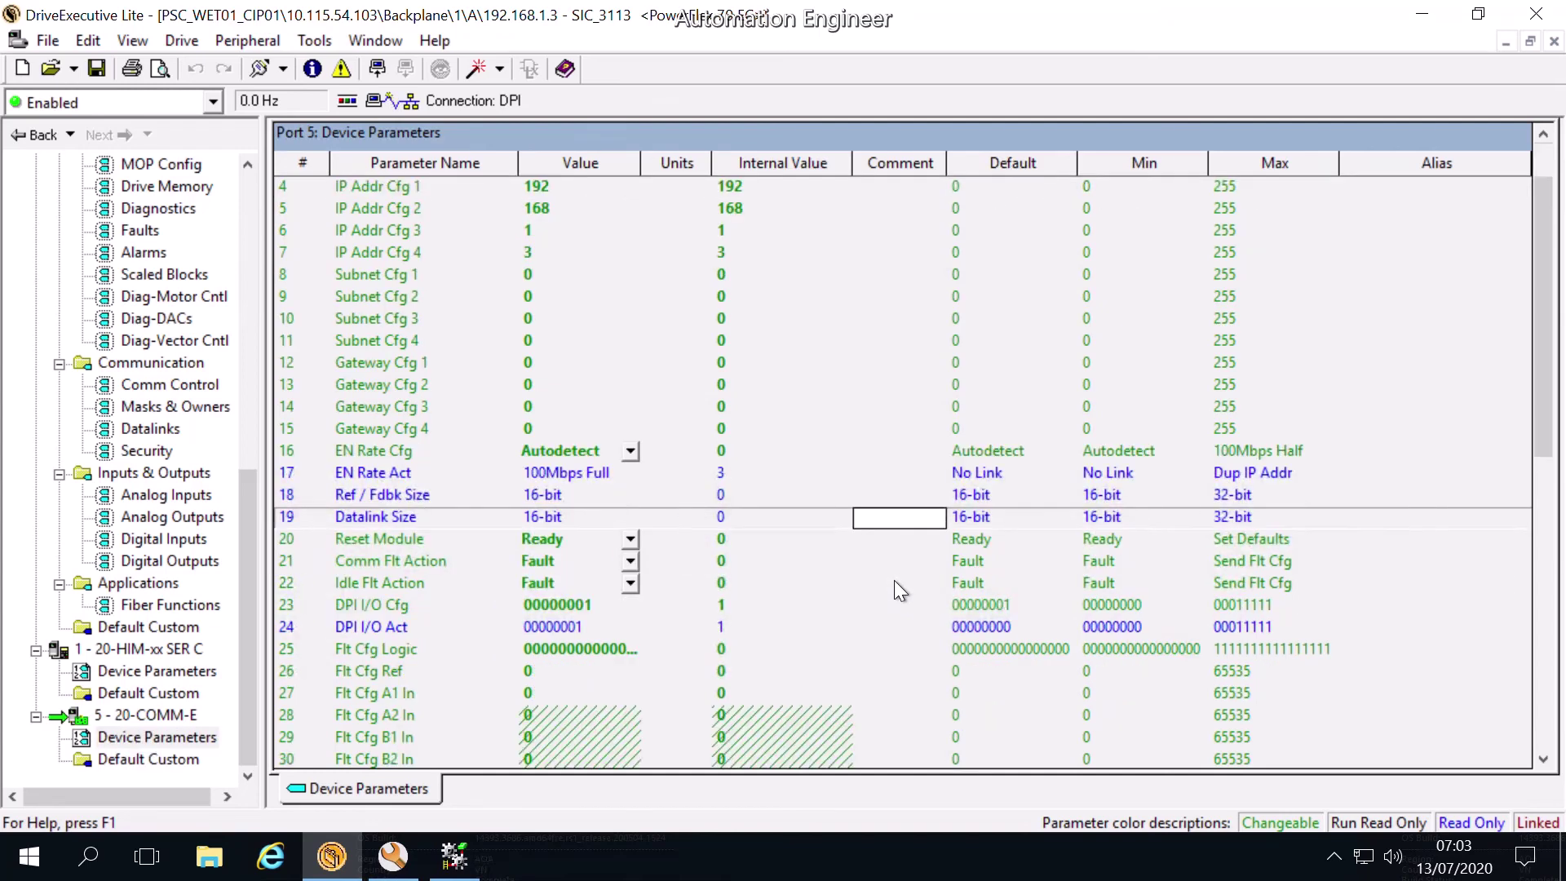
{"action": "scroll", "coordinate": [896, 578], "scroll_direction": "down", "scroll_amount": 1}
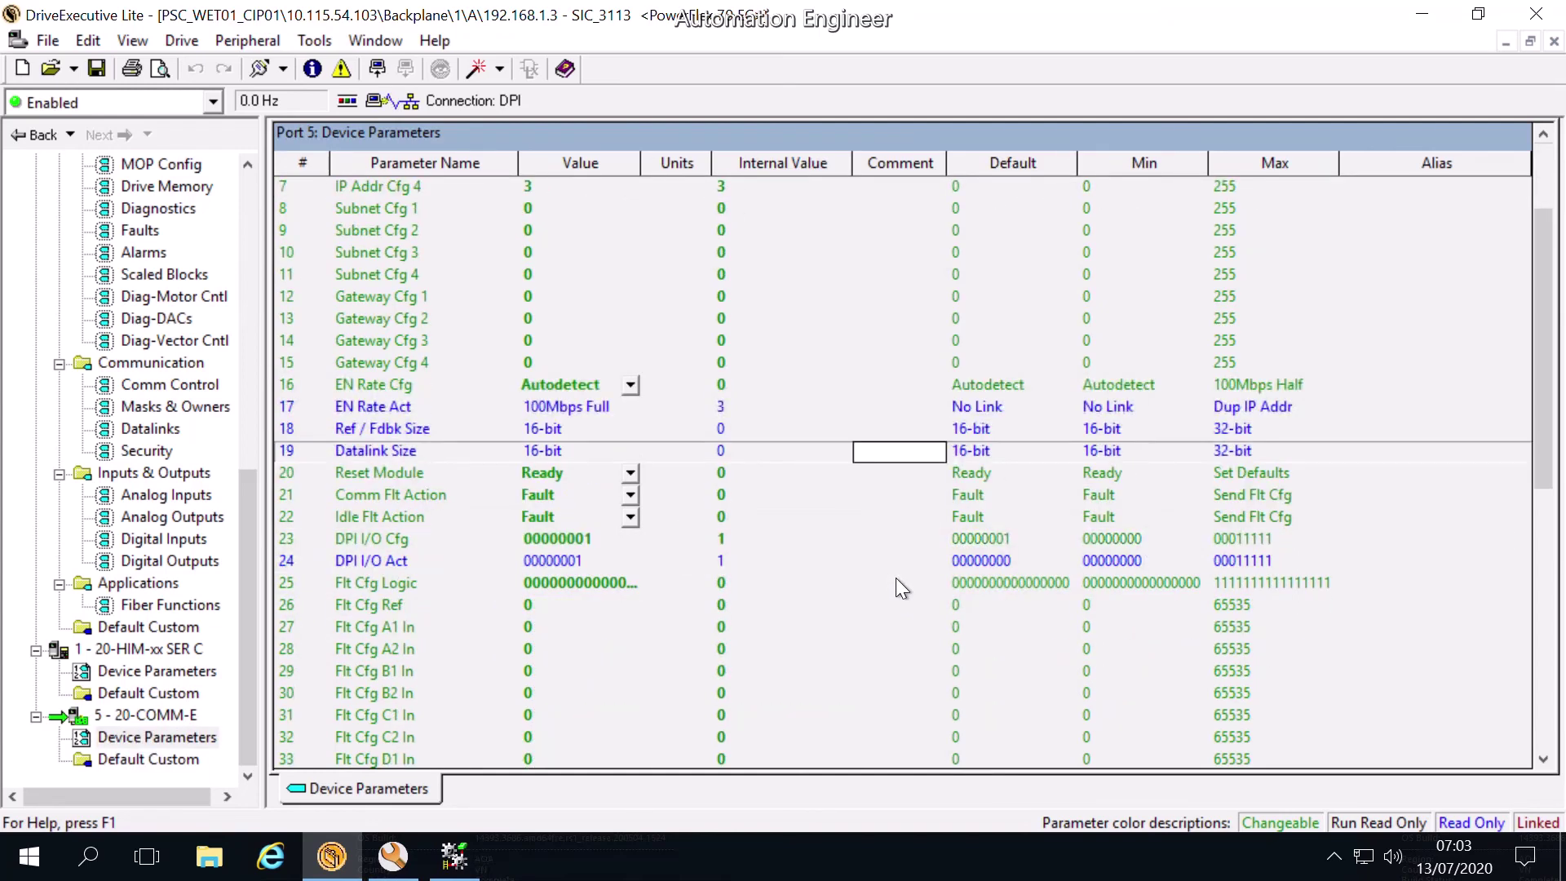
{"action": "scroll", "coordinate": [896, 578], "scroll_direction": "down", "scroll_amount": 1}
{"action": "scroll", "coordinate": [897, 574], "scroll_direction": "down", "scroll_amount": 1}
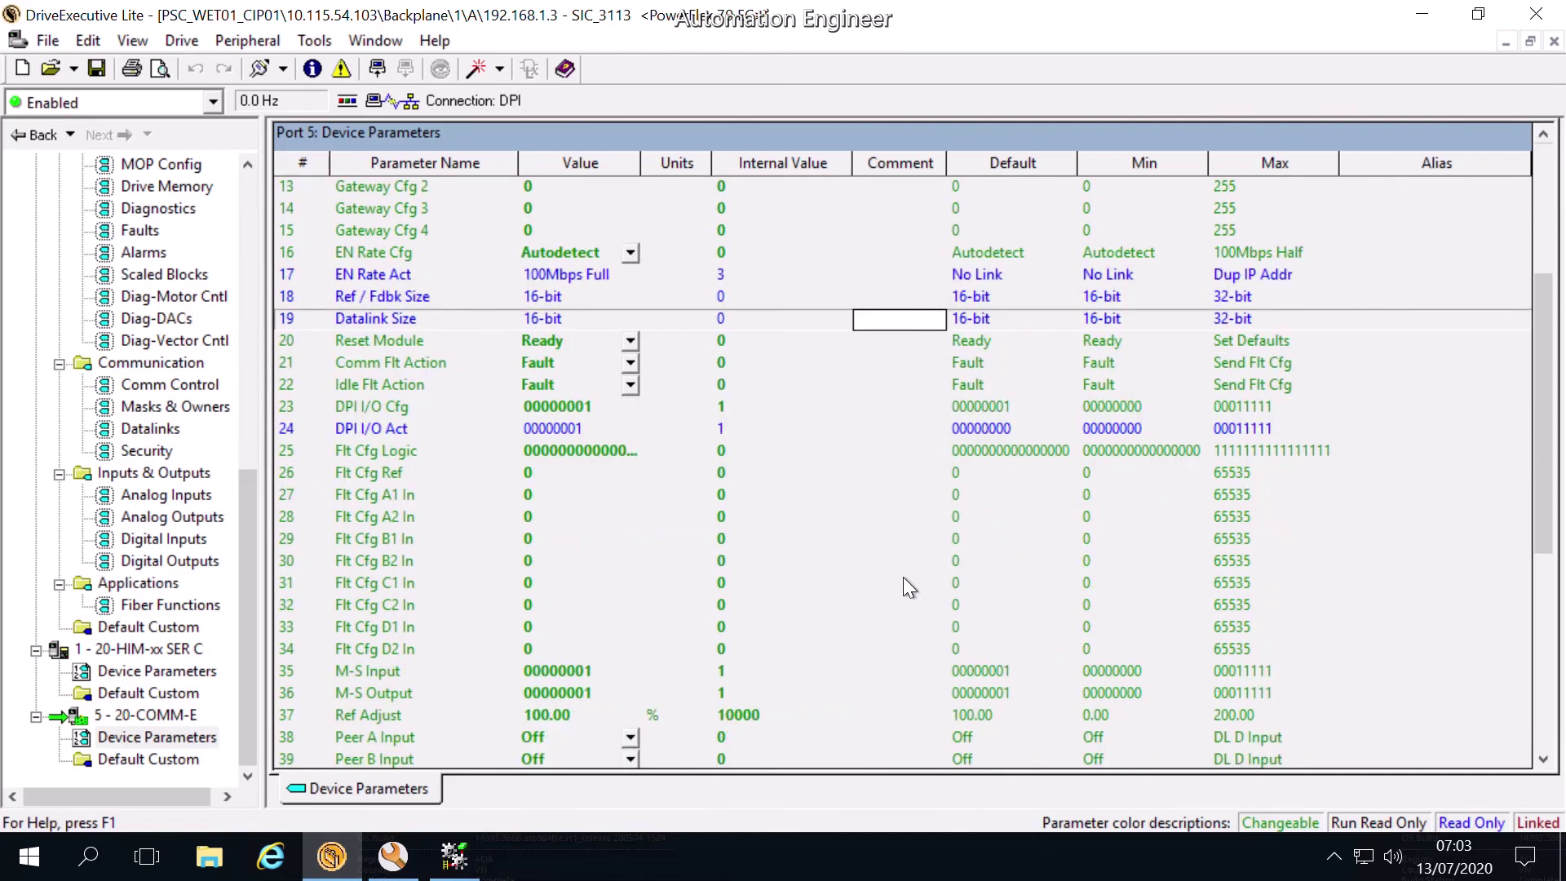
{"action": "scroll", "coordinate": [910, 581], "scroll_direction": "down", "scroll_amount": 2}
{"action": "scroll", "coordinate": [912, 577], "scroll_direction": "down", "scroll_amount": 3}
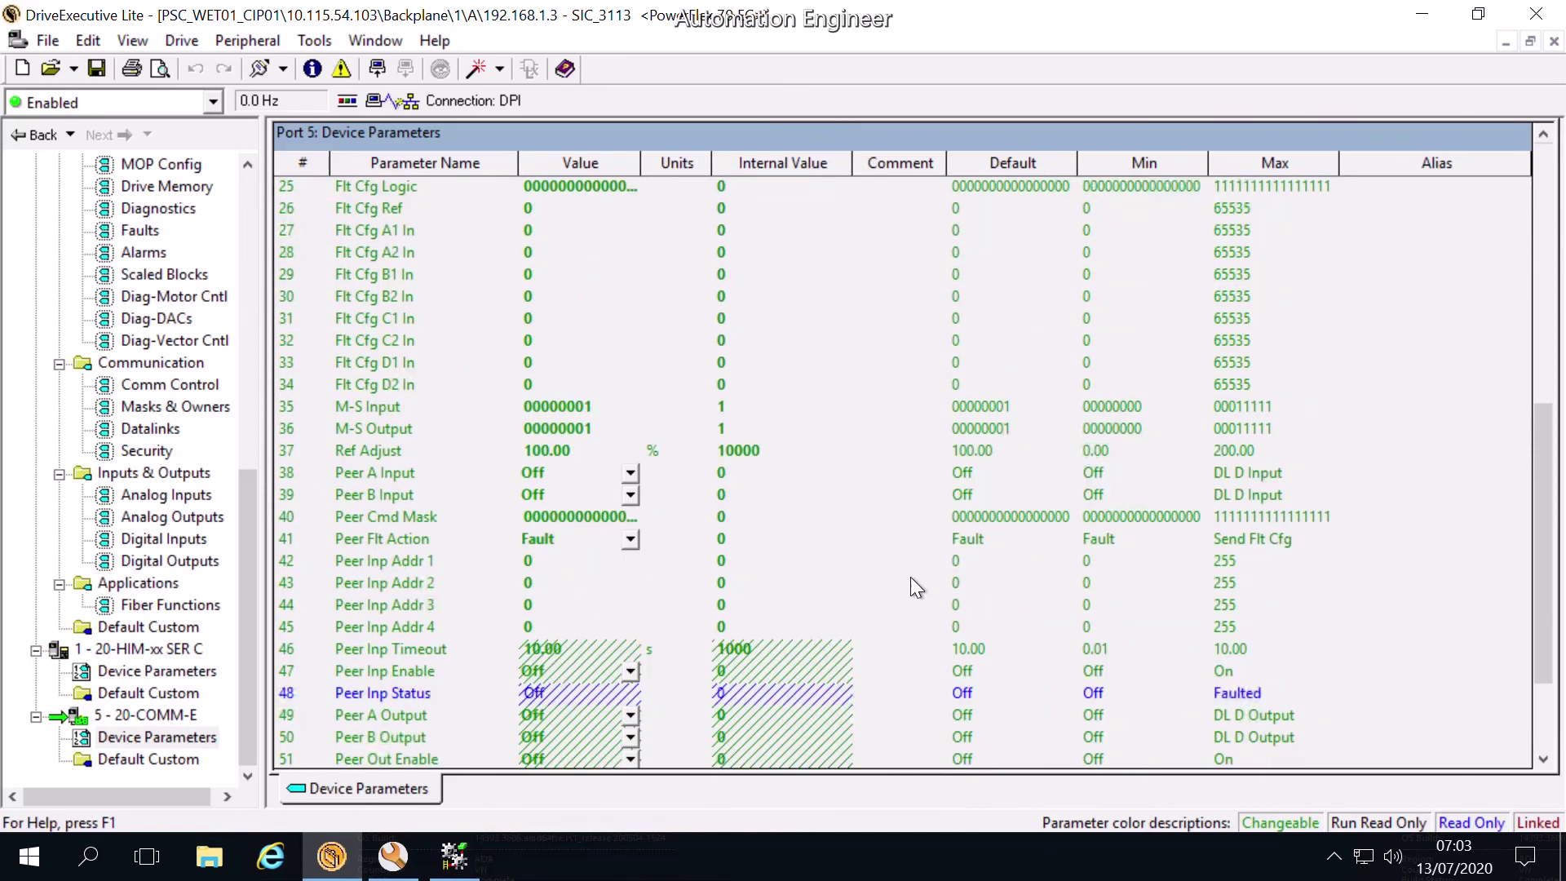
{"action": "scroll", "coordinate": [908, 578], "scroll_direction": "down", "scroll_amount": 1}
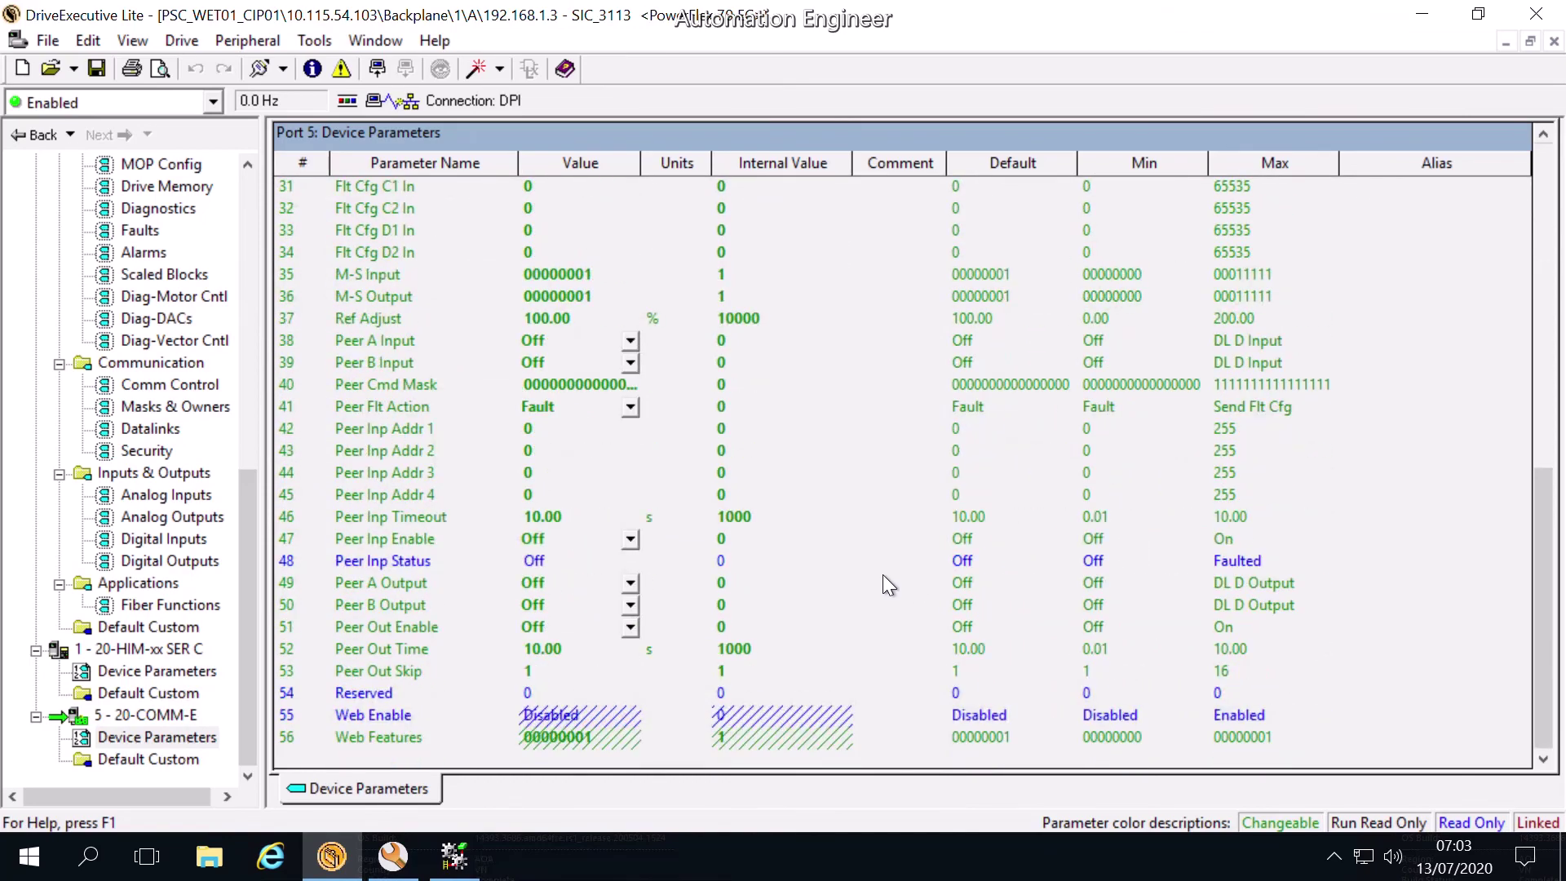
Check the Default Custom file of the 20-COMM-E peripheral on port 5 for parameter groups.
{"action": "left_click", "coordinate": [121, 764]}
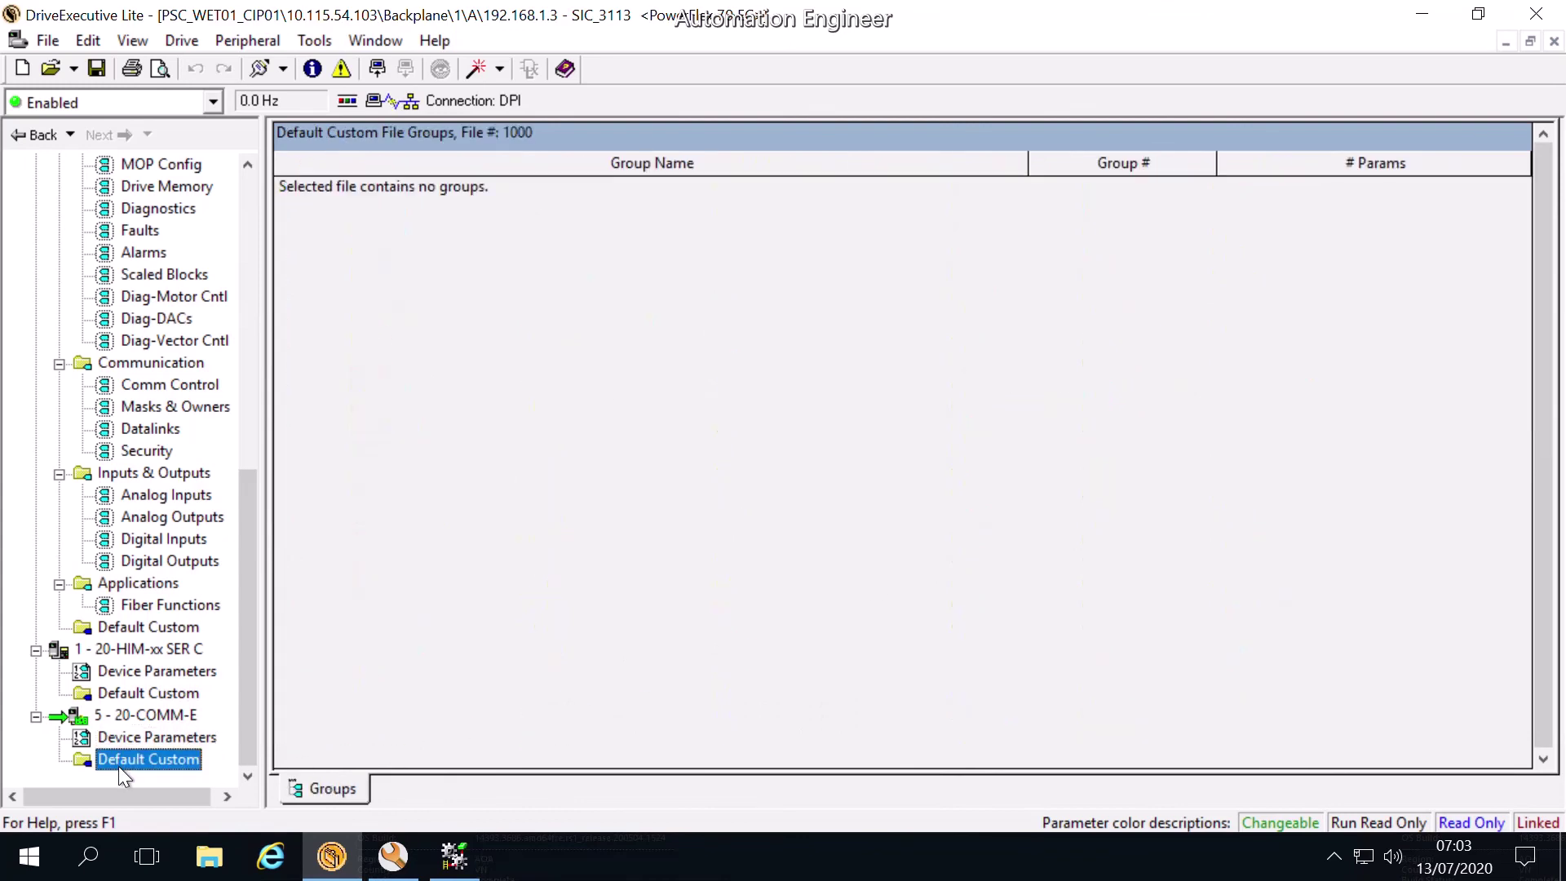
{"action": "left_click", "coordinate": [982, 524]}
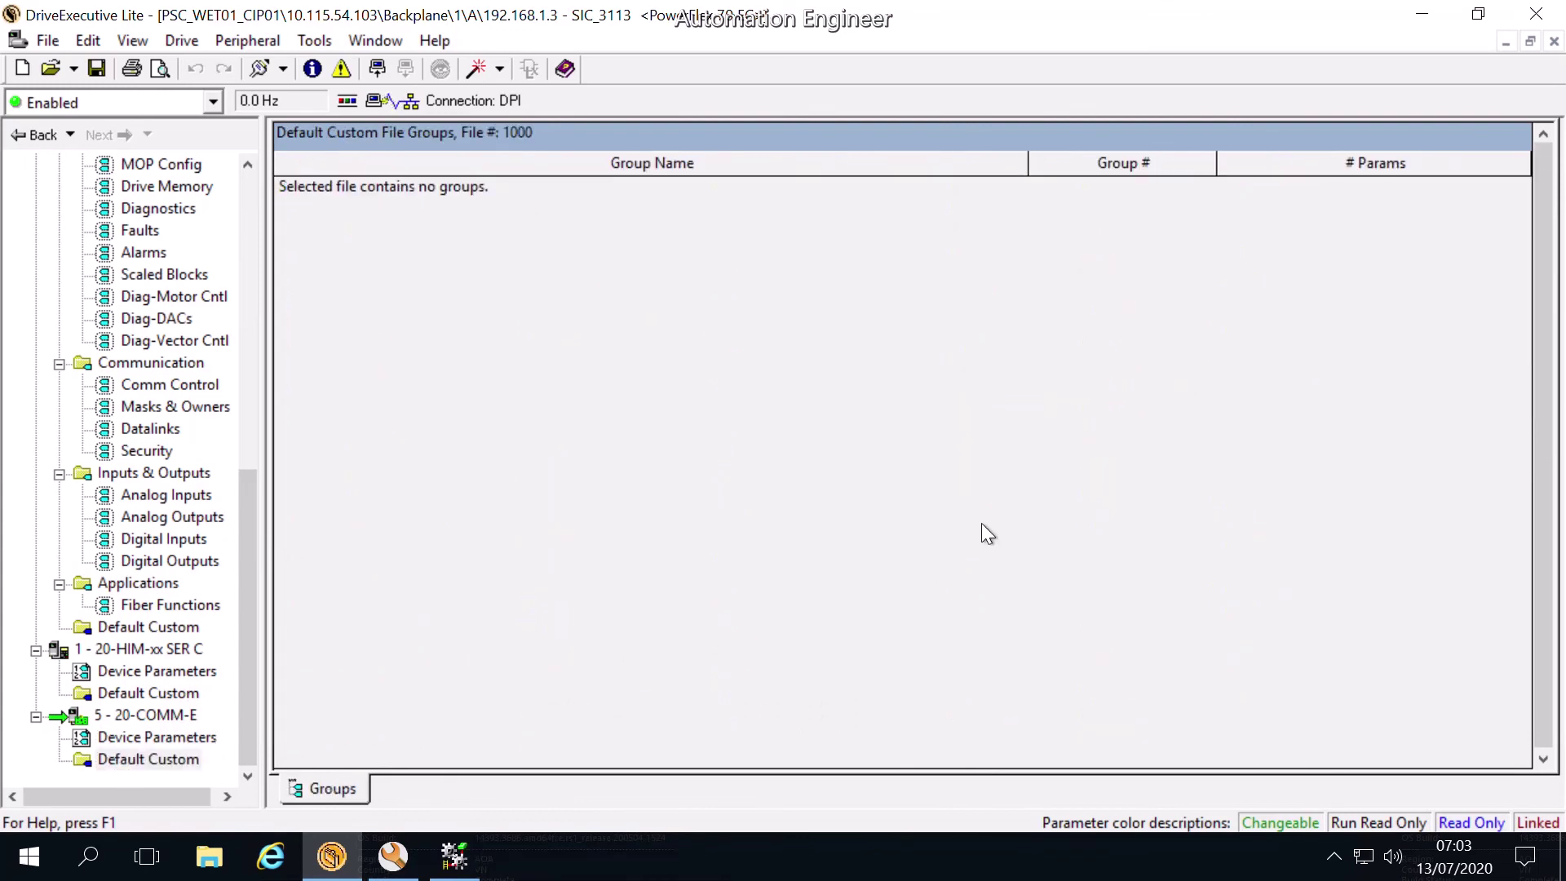